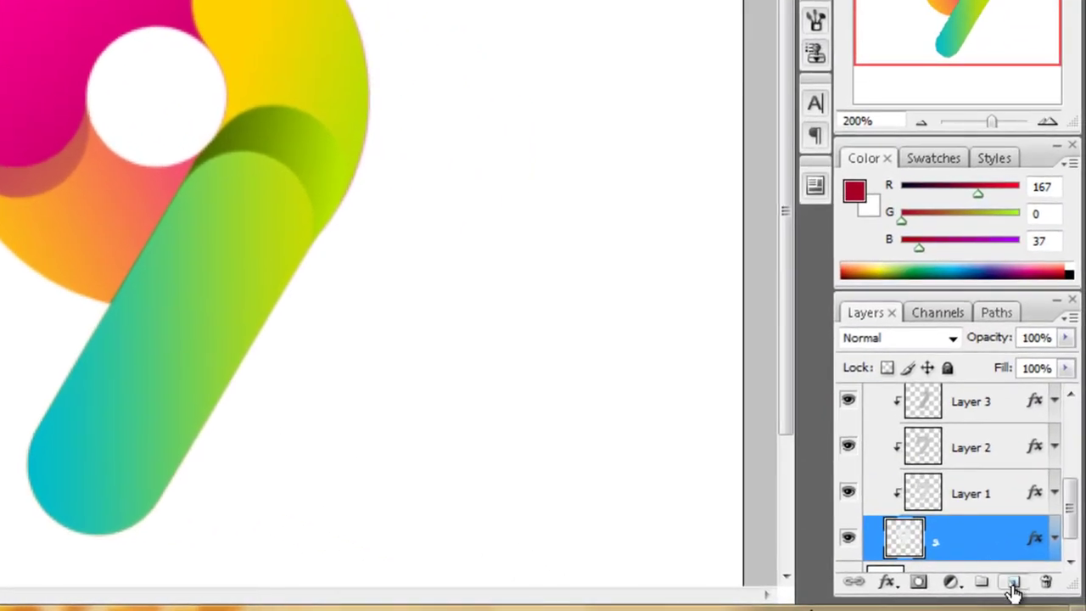
Step: Add a new empty layer named shadow1
{"action": "left_click", "coordinate": [1013, 583]}
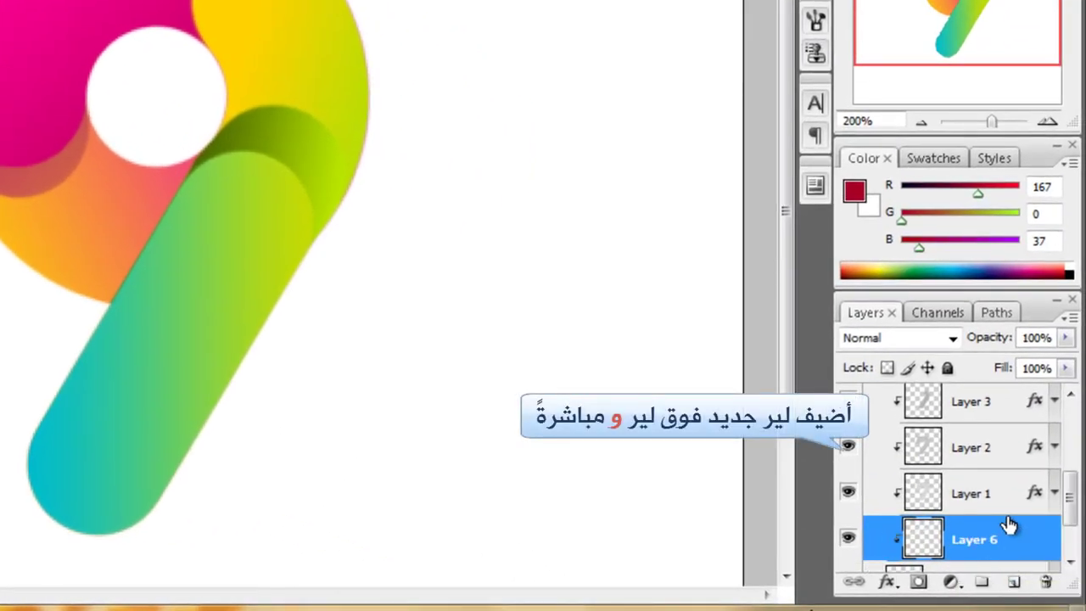
{"action": "scroll", "coordinate": [1008, 522], "scroll_direction": "down", "scroll_amount": 2}
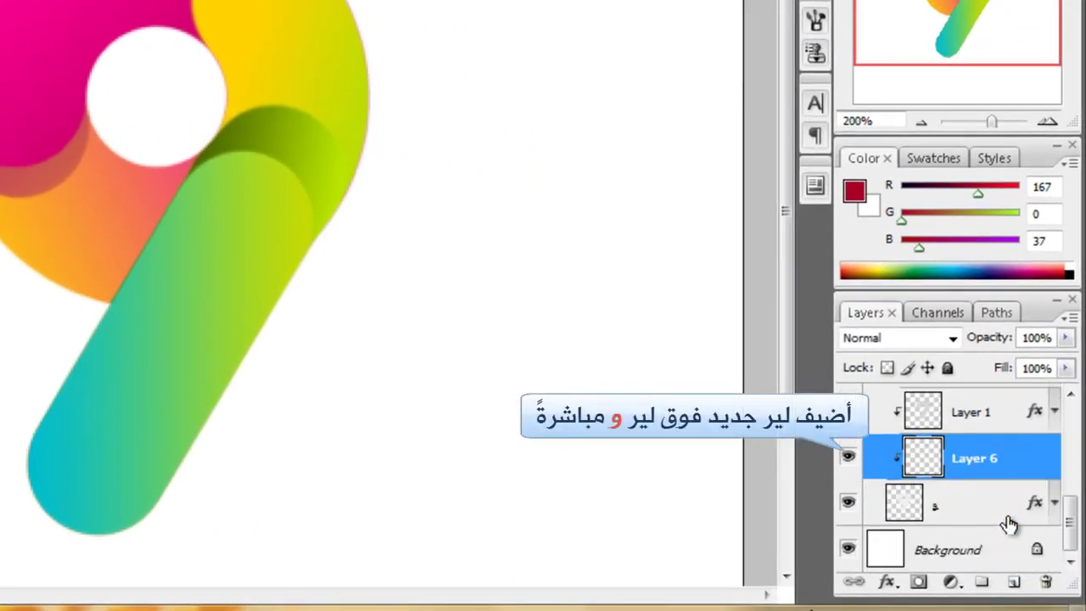
{"action": "double_click", "coordinate": [971, 462]}
{"action": "type", "text": "ة"}
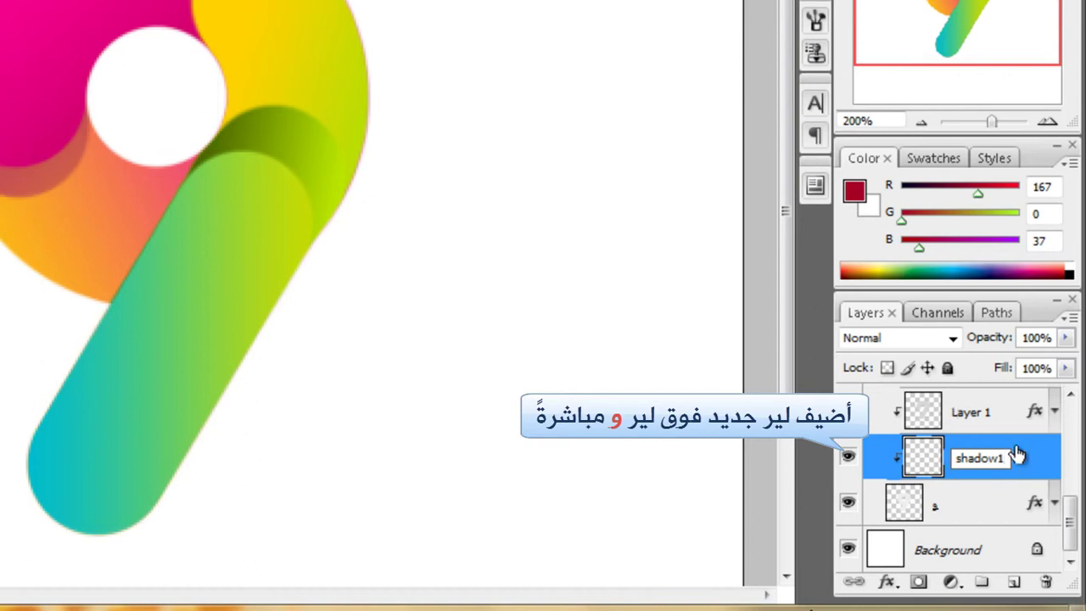
{"action": "left_click", "coordinate": [1050, 454]}
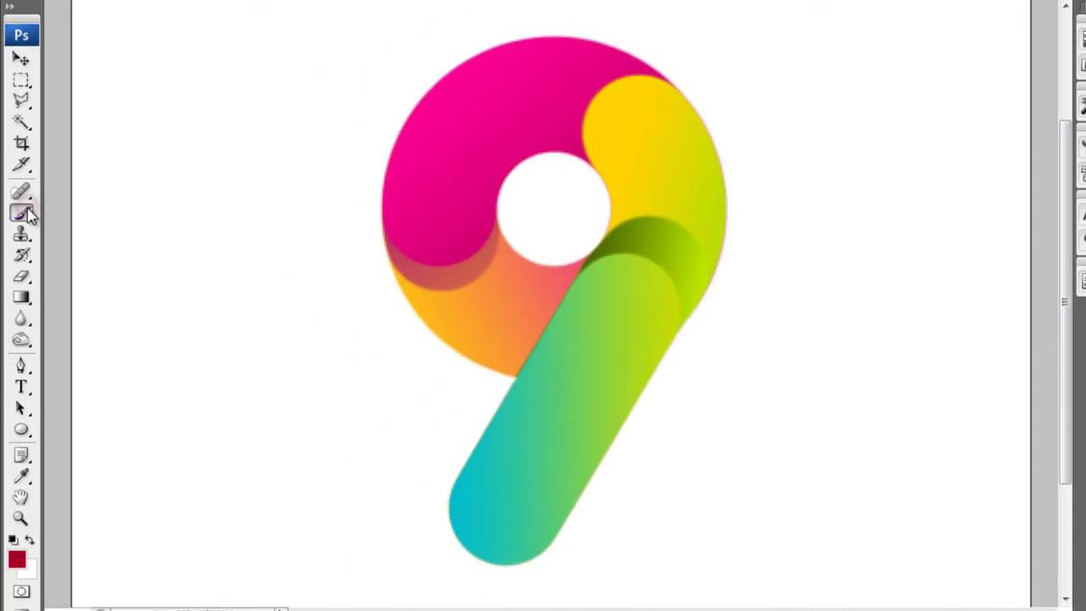
Step: Choose the soft 65 brush preset and resize it to 60 px
{"action": "left_click", "coordinate": [126, 38]}
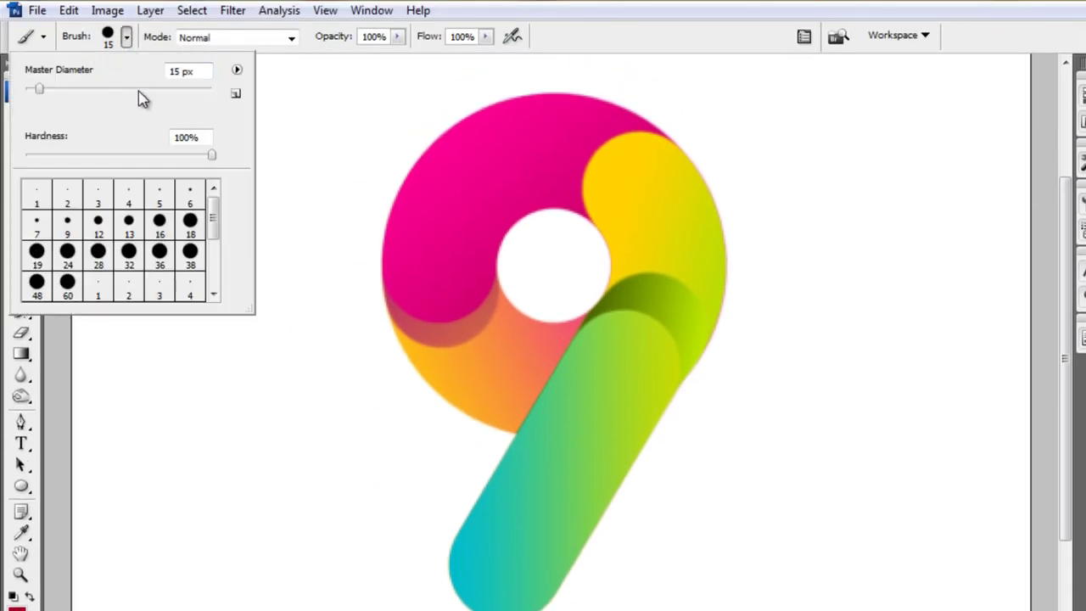
{"action": "scroll", "coordinate": [149, 238], "scroll_direction": "down", "scroll_amount": 2}
{"action": "scroll", "coordinate": [151, 245], "scroll_direction": "down", "scroll_amount": 1}
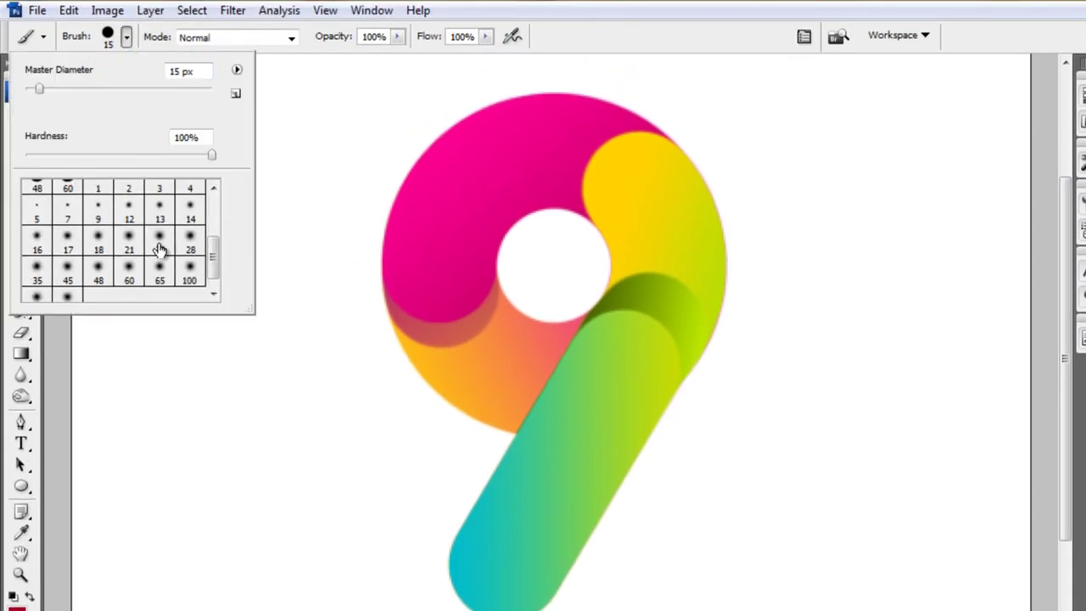
{"action": "left_click", "coordinate": [159, 269]}
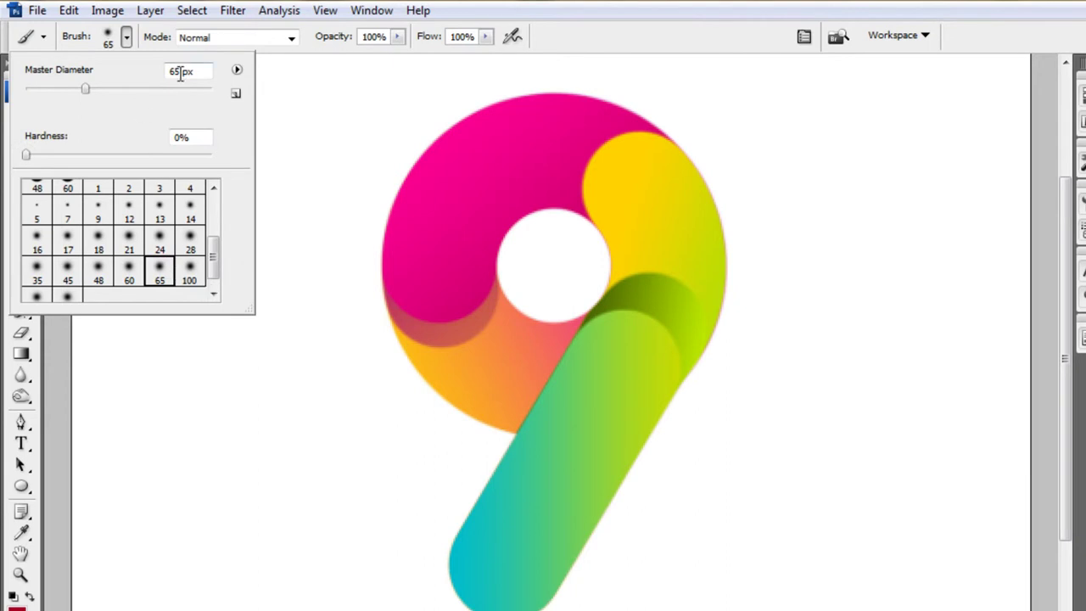
{"action": "type", "text": "60"}
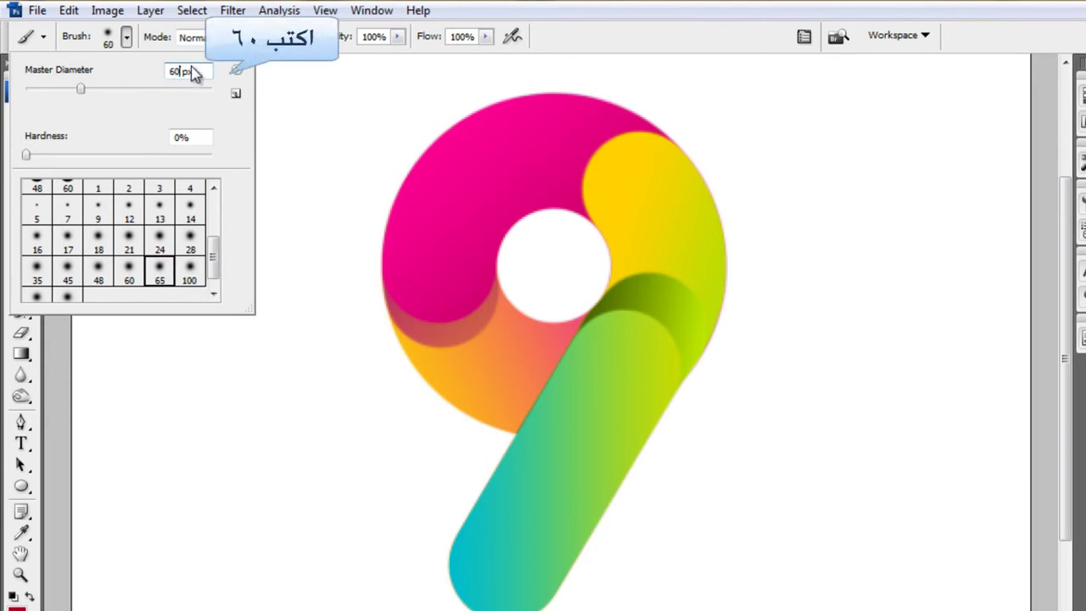
{"action": "key", "text": "Return"}
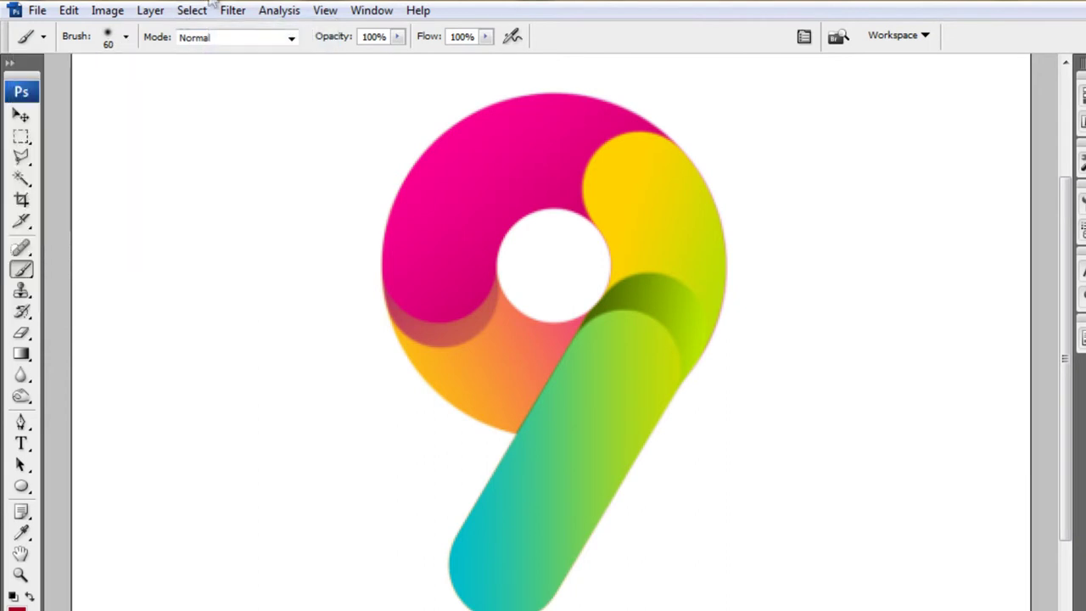
Step: Set the foreground to black and paint a soft shadow along the 9's inner edge by the hole
{"action": "left_click", "coordinate": [15, 601]}
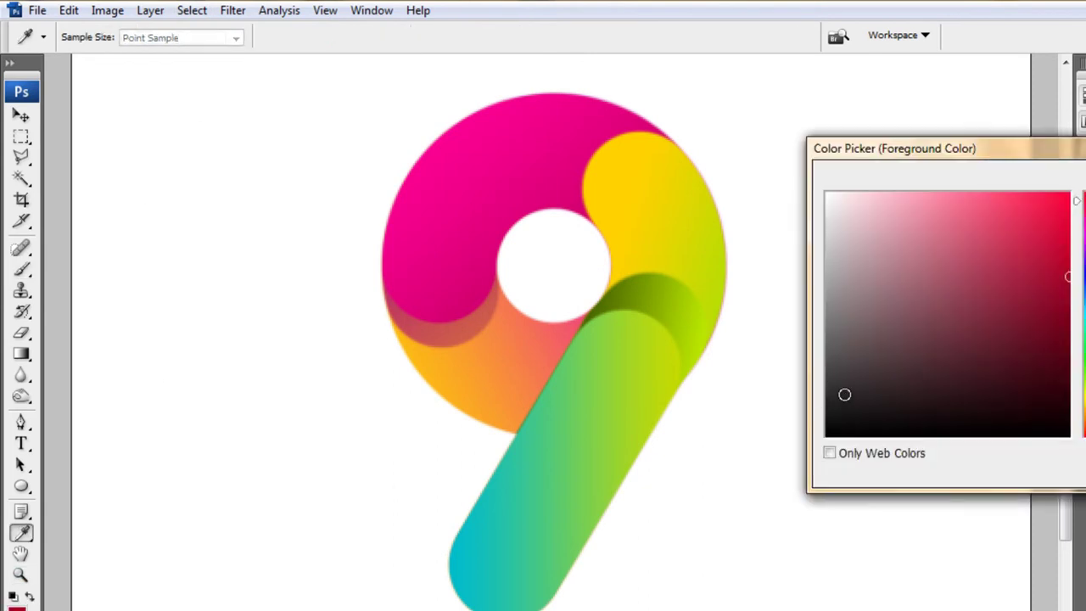
{"action": "left_click_drag", "start_coordinate": [833, 406], "coordinate": [804, 439]}
{"action": "key", "text": "Return"}
{"action": "mouse_move", "coordinate": [472, 275]}
{"action": "left_mouse_down"}
{"action": "mouse_move", "coordinate": [463, 293]}
{"action": "mouse_move", "coordinate": [432, 292]}
{"action": "mouse_move", "coordinate": [424, 279]}
{"action": "mouse_move", "coordinate": [478, 261]}
{"action": "mouse_move", "coordinate": [413, 305]}
{"action": "left_mouse_up"}
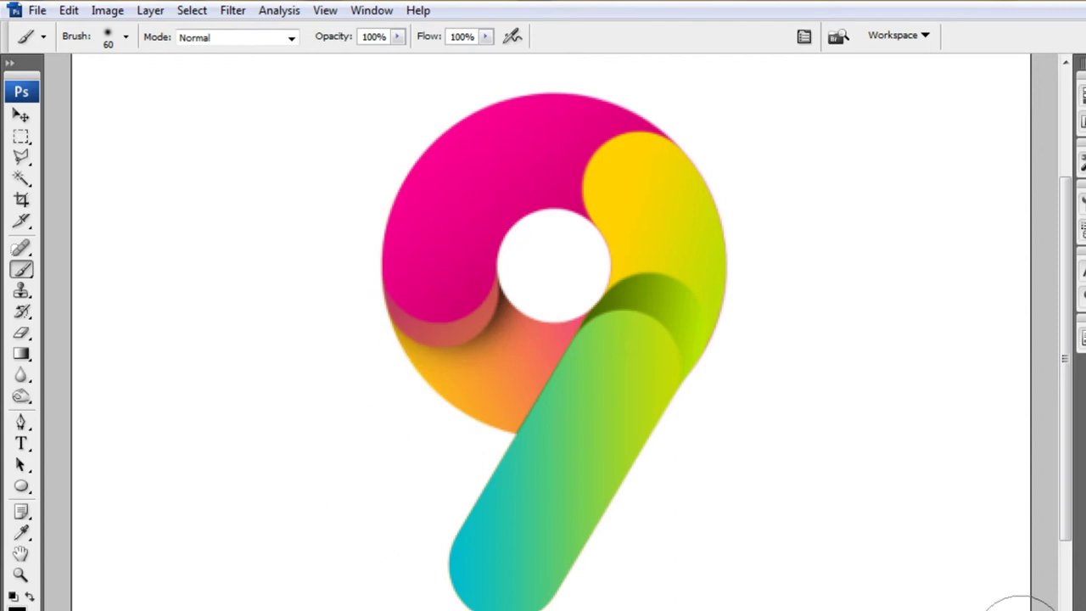
{"action": "scroll", "coordinate": [1029, 517], "scroll_direction": "up", "scroll_amount": 1}
{"action": "scroll", "coordinate": [1017, 515], "scroll_direction": "up", "scroll_amount": 1}
Step: Add a shadow2 layer above Layer 1 and brush black shadow under the pink part beside the hole
{"action": "left_click", "coordinate": [1010, 510]}
{"action": "left_click", "coordinate": [1029, 596]}
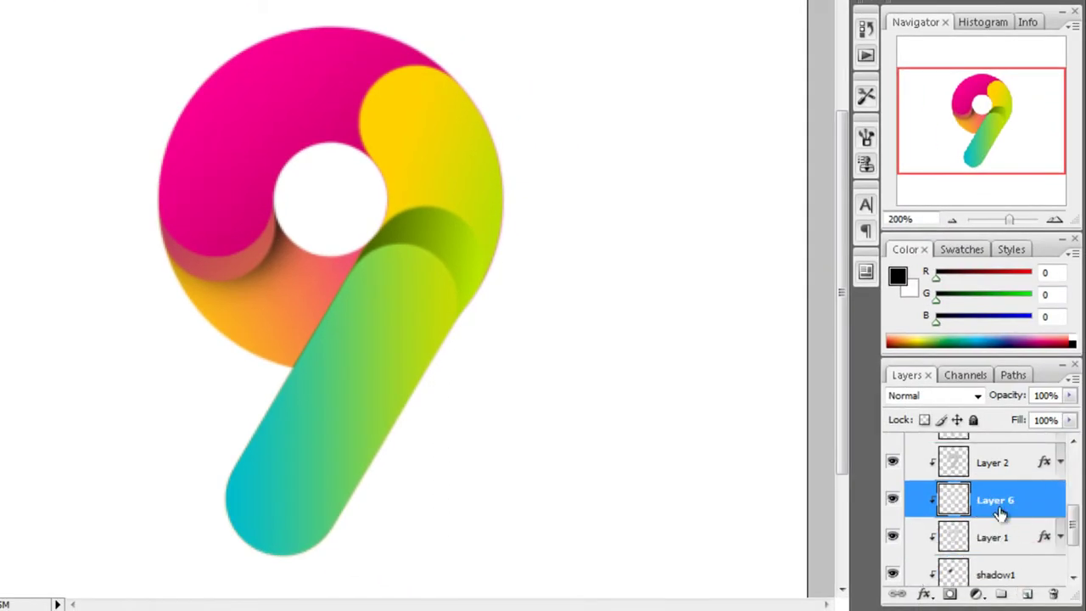
{"action": "double_click", "coordinate": [995, 501]}
{"action": "type", "text": "shadow2"}
{"action": "key", "text": "Return"}
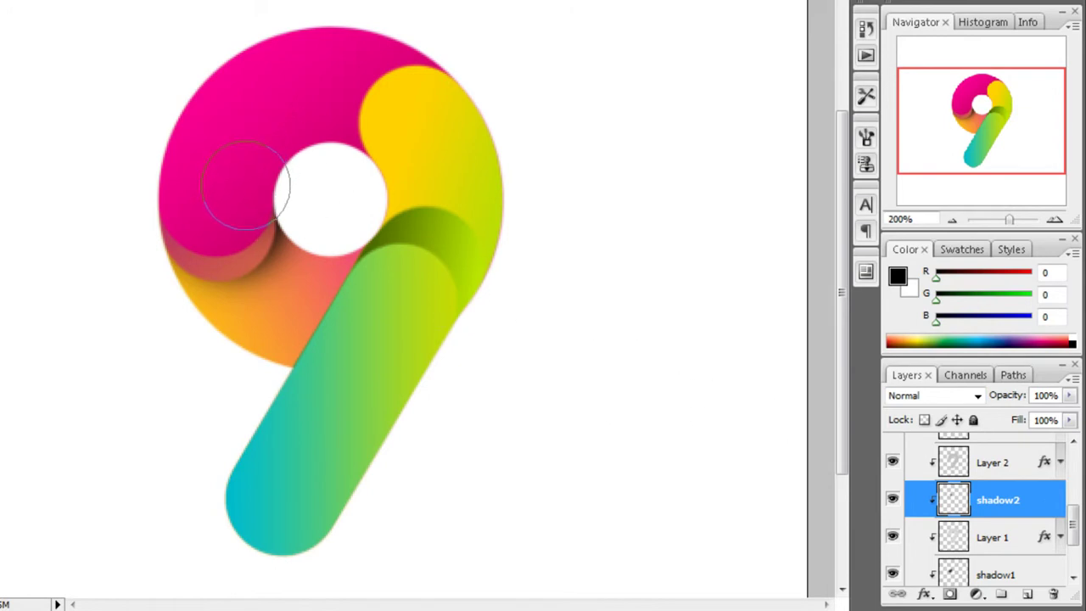
{"action": "left_click_drag", "start_coordinate": [234, 195], "coordinate": [215, 195]}
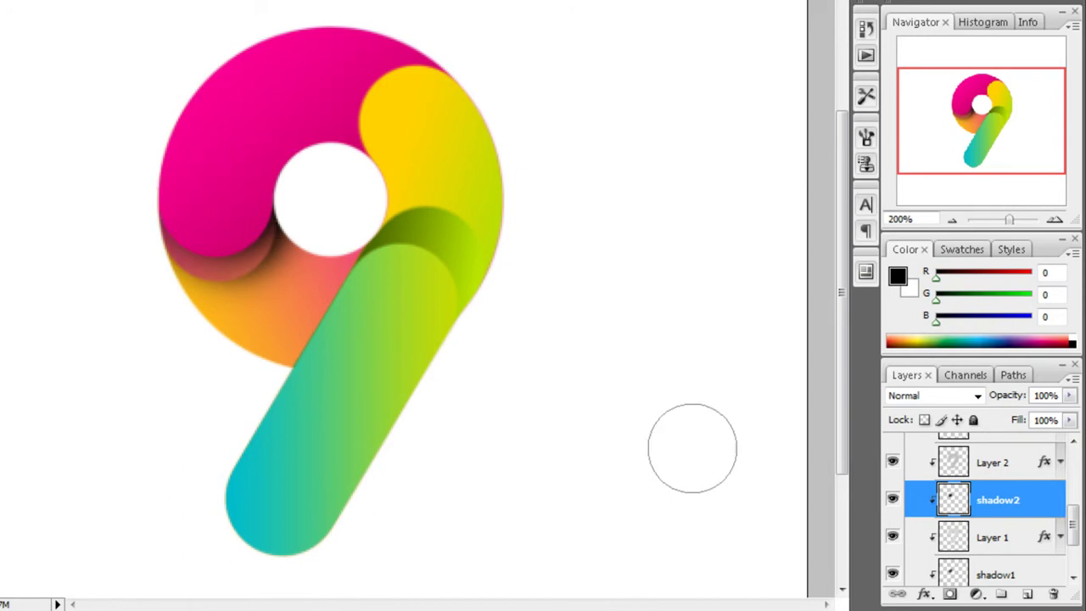
{"action": "scroll", "coordinate": [693, 447], "scroll_direction": "up", "scroll_amount": 1}
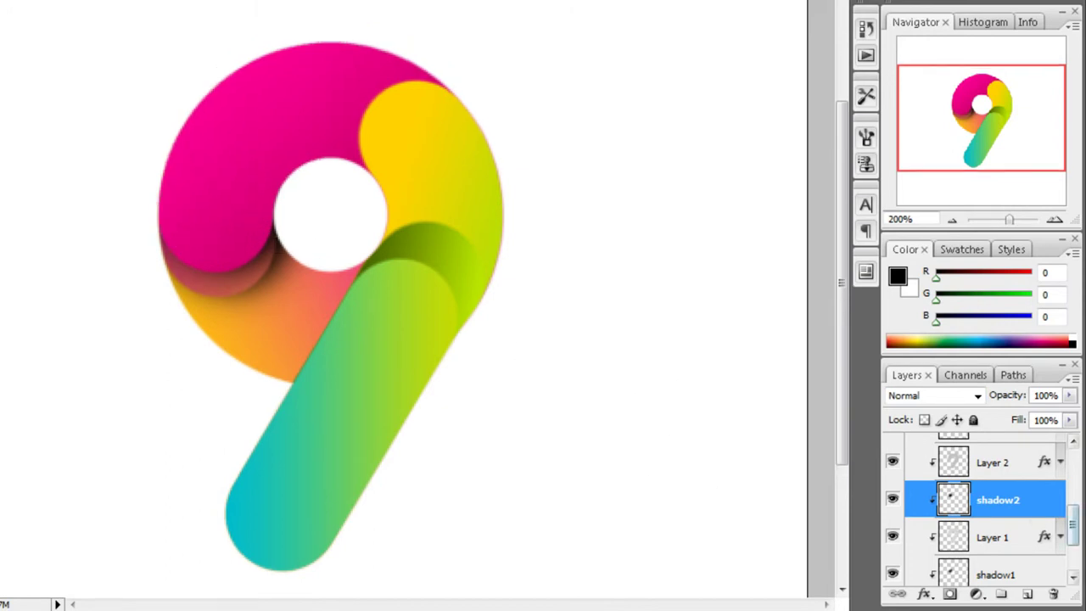
{"action": "scroll", "coordinate": [1036, 518], "scroll_direction": "up", "scroll_amount": 1}
Step: Add a shadow 3 layer above Layer 2 and brush black where pink meets yellow above the hole
{"action": "scroll", "coordinate": [1003, 517], "scroll_direction": "up", "scroll_amount": 1}
{"action": "left_click", "coordinate": [1001, 510]}
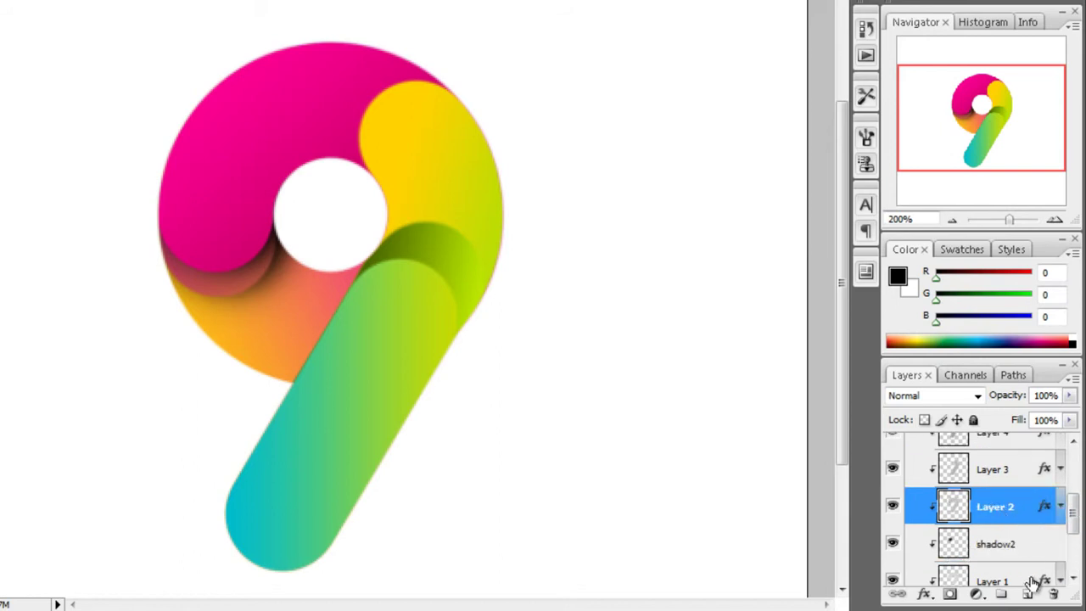
{"action": "left_click", "coordinate": [1028, 594]}
{"action": "double_click", "coordinate": [992, 507]}
{"action": "type", "text": "shadow"}
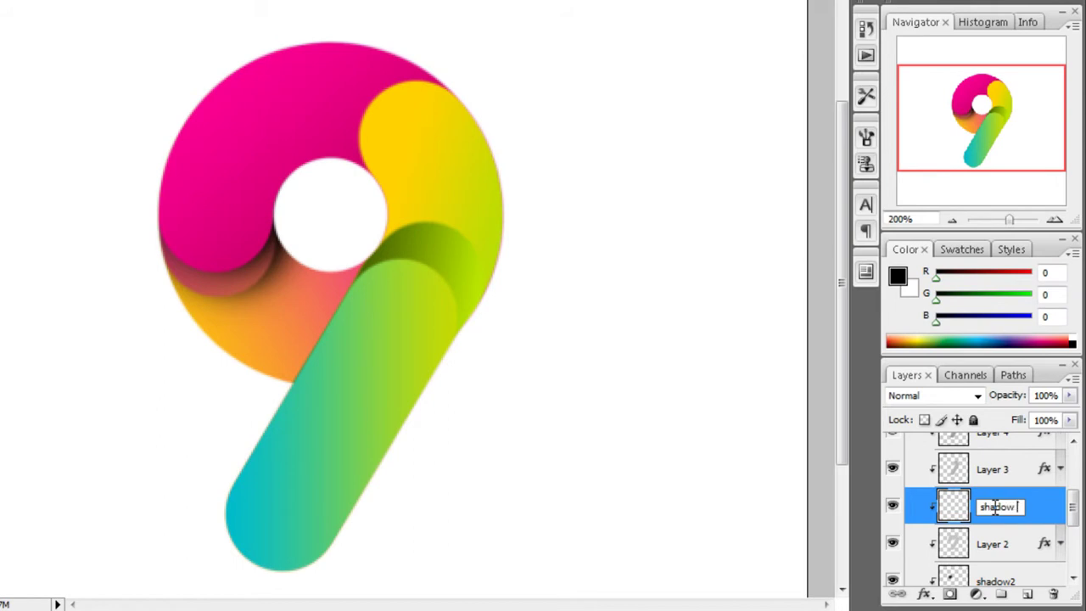
{"action": "type", "text": "3"}
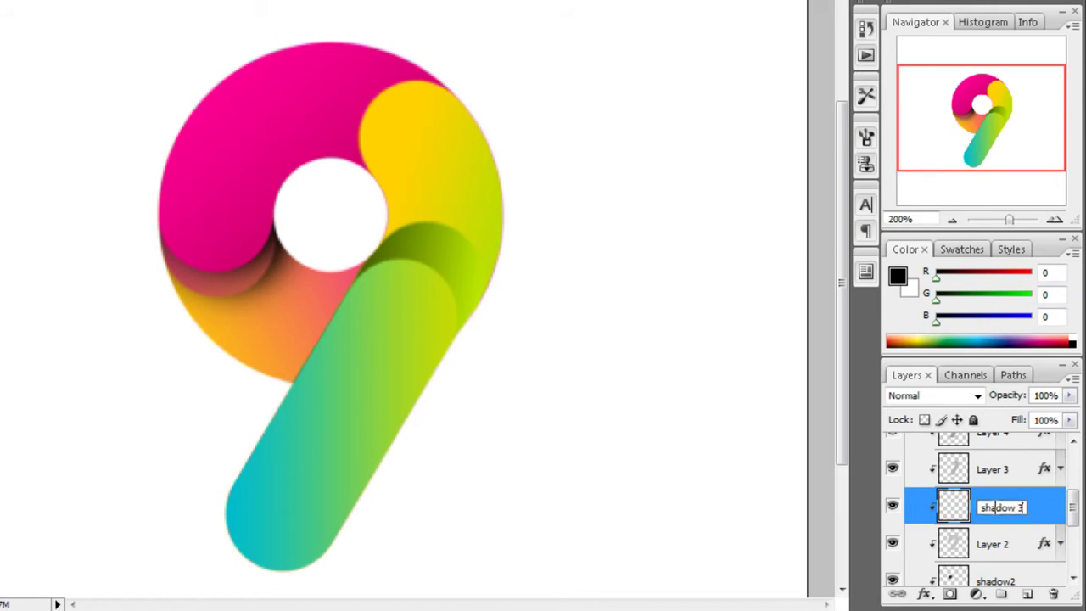
{"action": "key", "text": "Return"}
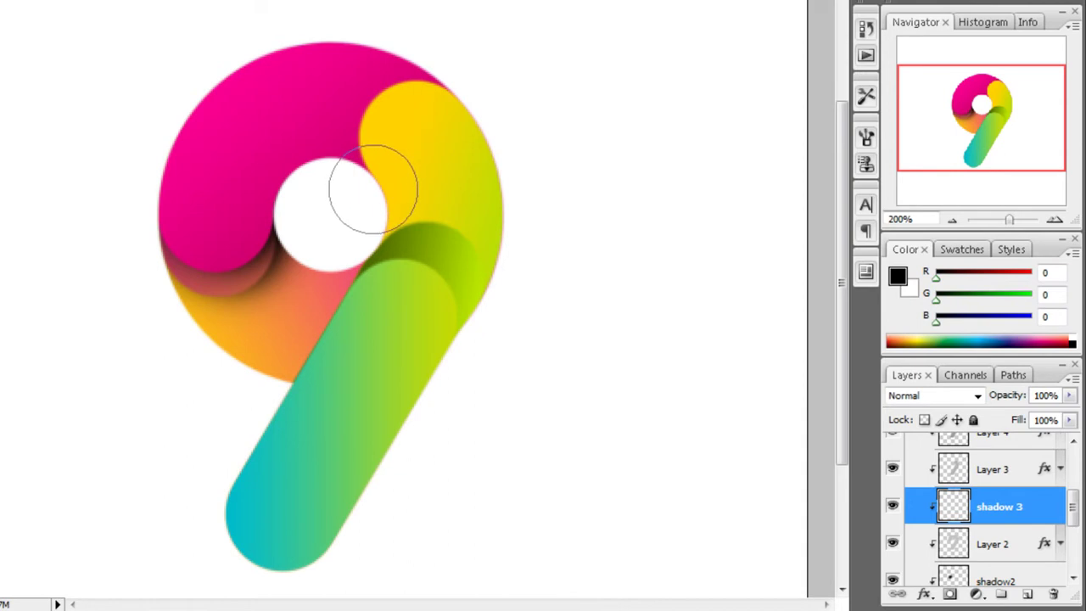
{"action": "mouse_move", "coordinate": [373, 188]}
{"action": "left_mouse_down"}
{"action": "mouse_move", "coordinate": [414, 128]}
{"action": "mouse_move", "coordinate": [456, 124]}
{"action": "left_mouse_up"}
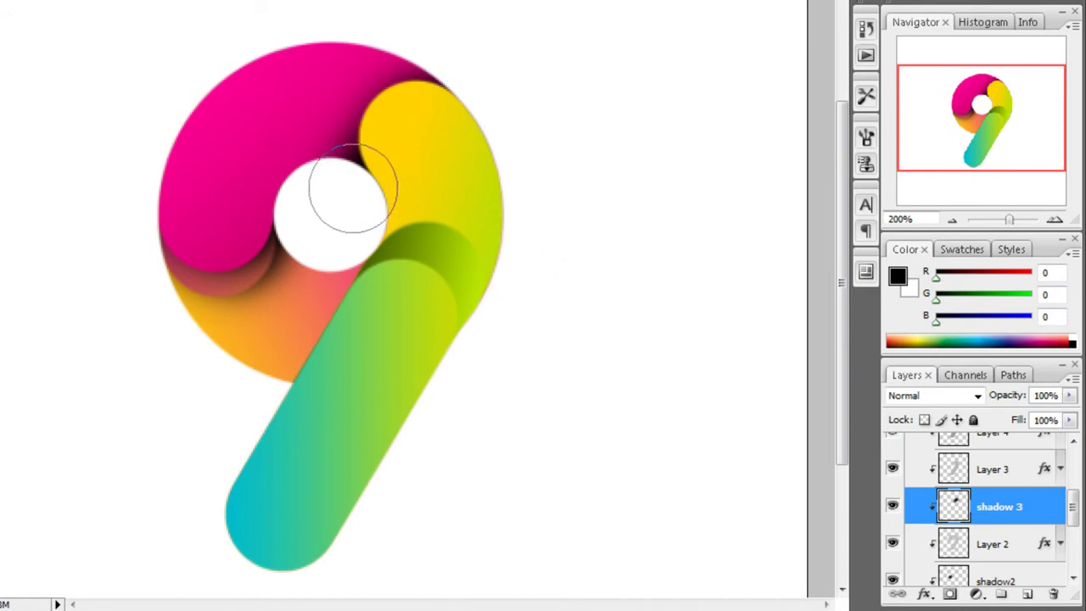
{"action": "scroll", "coordinate": [1018, 552], "scroll_direction": "up", "scroll_amount": 1}
Step: Add a shadow layer above Layer 3 and brush black where the green leg joins the loop
{"action": "scroll", "coordinate": [1018, 551], "scroll_direction": "up", "scroll_amount": 1}
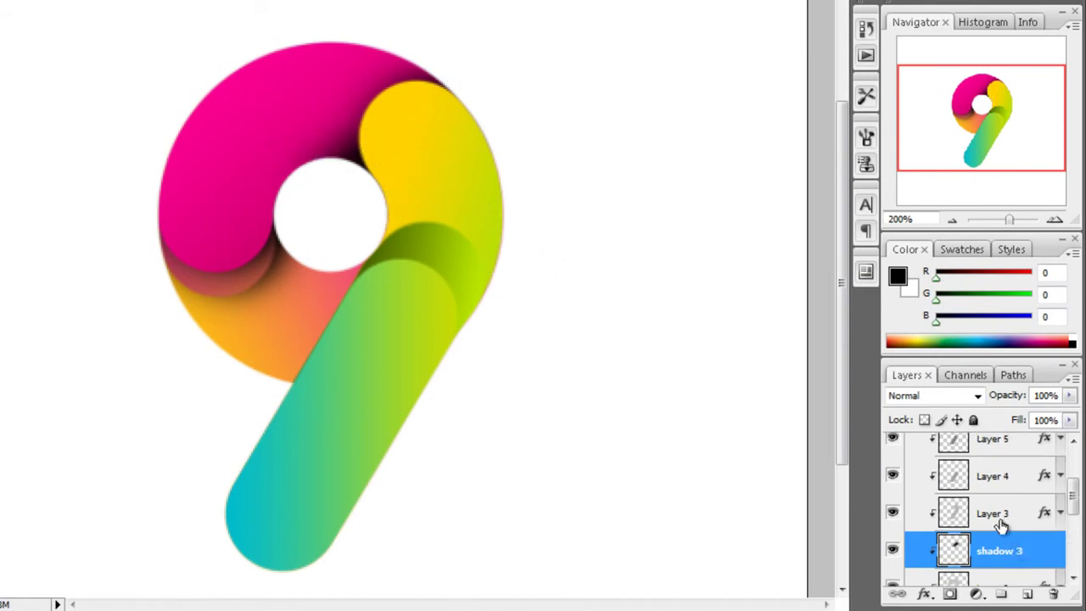
{"action": "left_click", "coordinate": [1001, 522]}
{"action": "left_click", "coordinate": [1026, 593]}
{"action": "double_click", "coordinate": [997, 514]}
{"action": "type", "text": "shadow"}
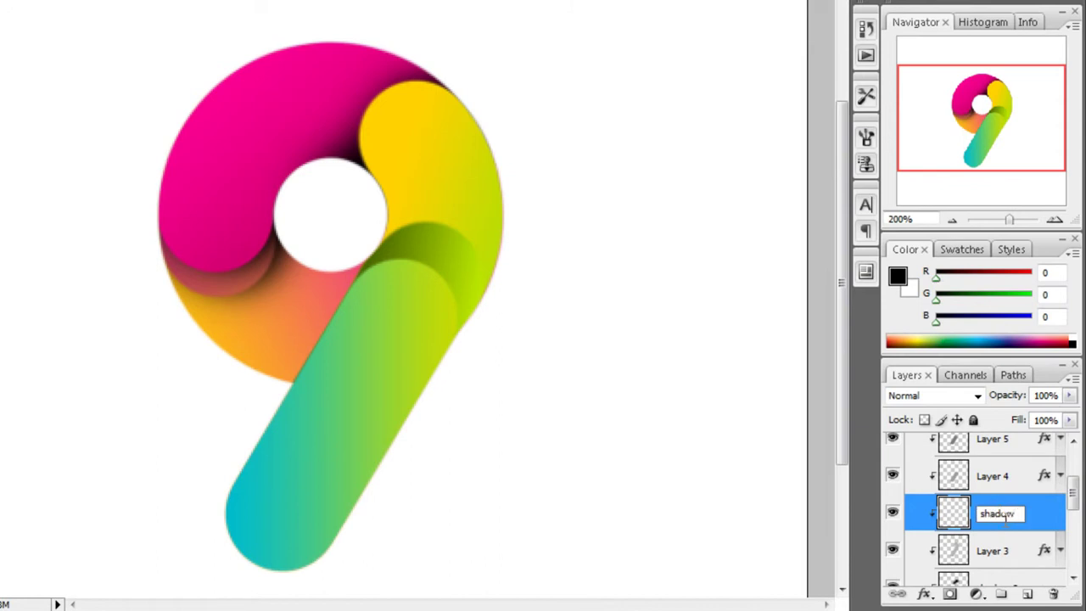
{"action": "key", "text": "Return"}
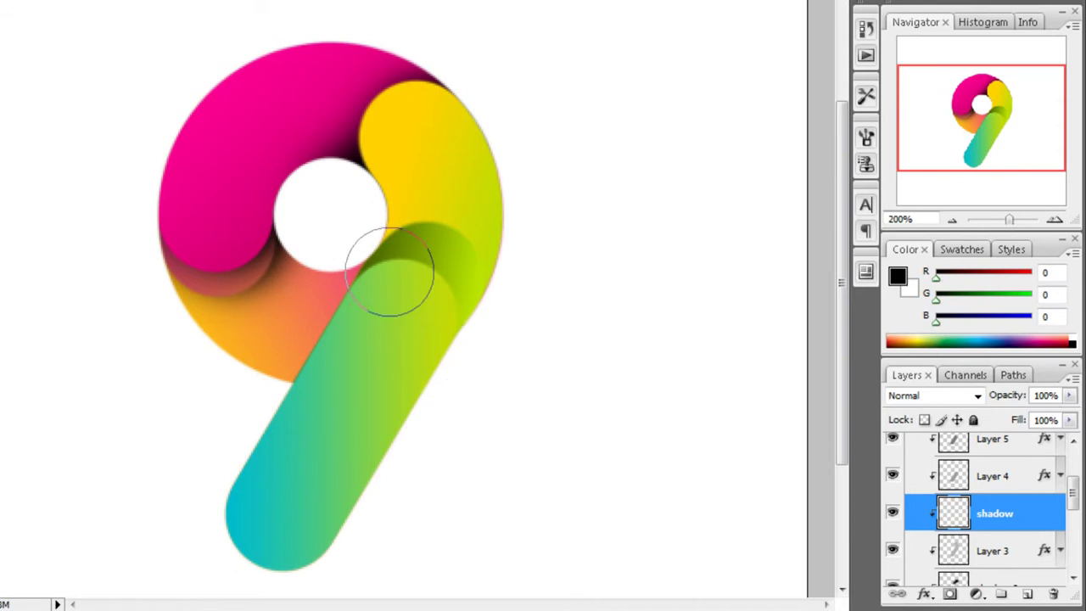
{"action": "mouse_move", "coordinate": [399, 266]}
{"action": "left_mouse_down"}
{"action": "mouse_move", "coordinate": [416, 254]}
{"action": "mouse_move", "coordinate": [440, 270]}
{"action": "mouse_move", "coordinate": [438, 296]}
{"action": "mouse_move", "coordinate": [428, 255]}
{"action": "left_mouse_up"}
Step: Erase some shading on the green leg's top edge to lighten it
{"action": "scroll", "coordinate": [1002, 526], "scroll_direction": "up", "scroll_amount": 1}
{"action": "left_click", "coordinate": [22, 269]}
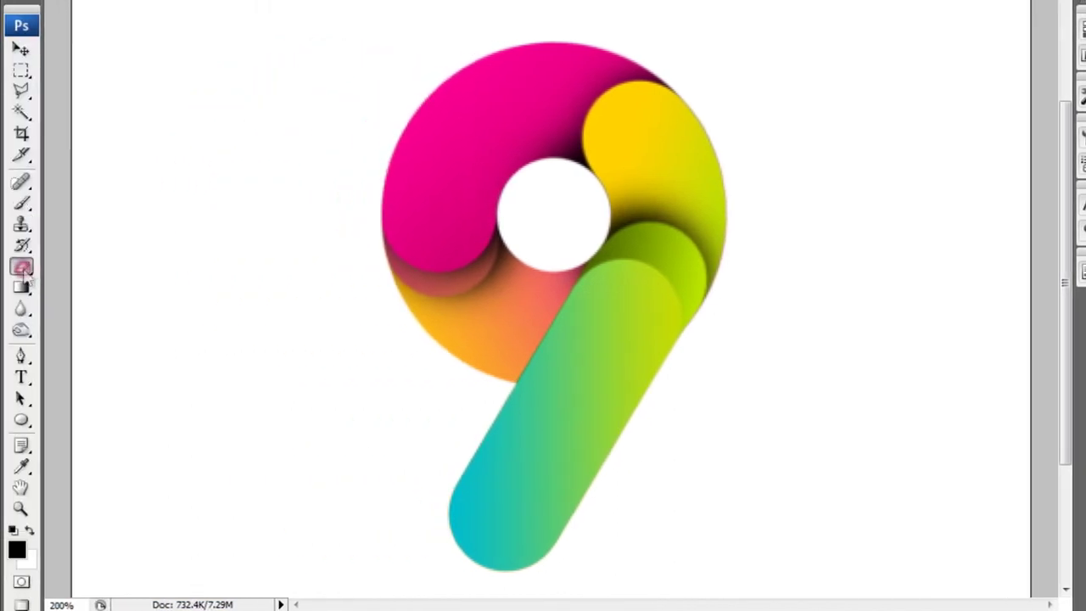
{"action": "left_click_drag", "start_coordinate": [528, 318], "coordinate": [573, 270]}
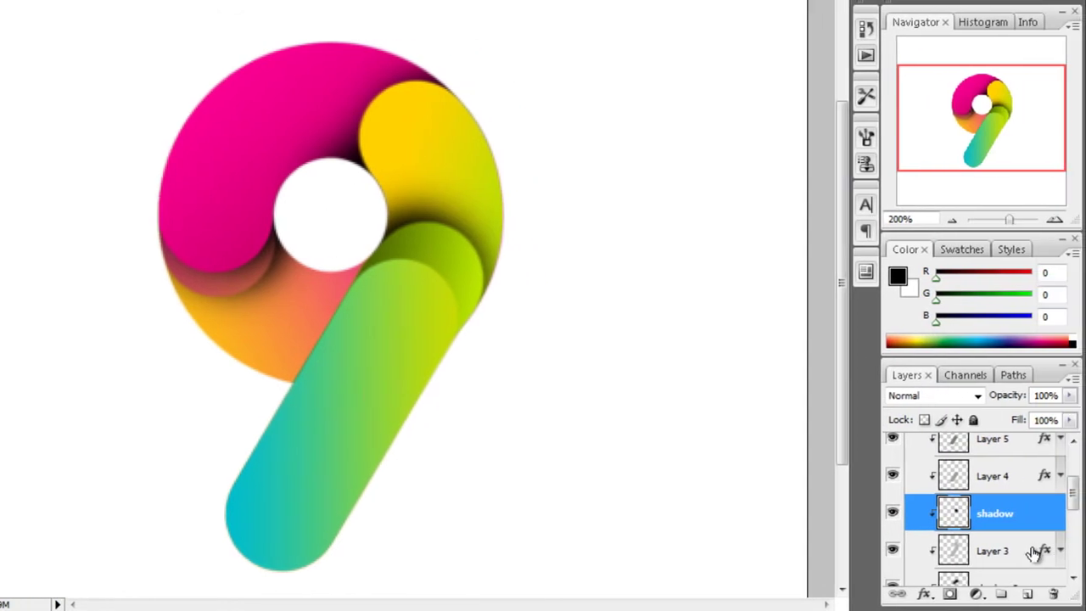
Step: Add a shadow5 layer above Layer 4 and paint darker shadow along the green leg's top
{"action": "scroll", "coordinate": [1011, 521], "scroll_direction": "up", "scroll_amount": 1}
{"action": "left_click", "coordinate": [1011, 520]}
{"action": "left_click", "coordinate": [1028, 593]}
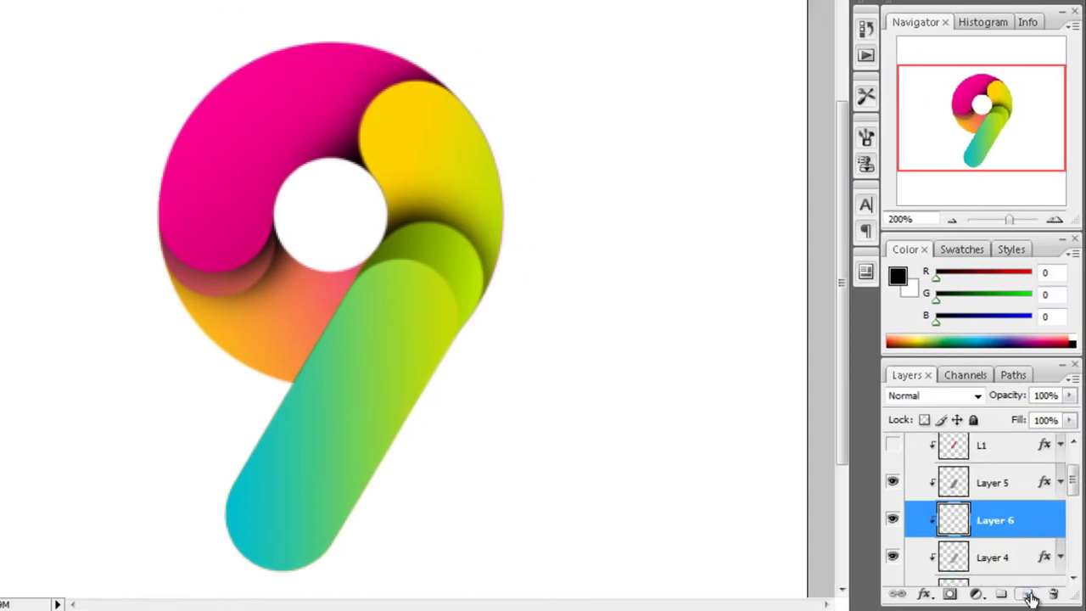
{"action": "double_click", "coordinate": [997, 524]}
{"action": "type", "text": "shadow5"}
{"action": "key", "text": "Return"}
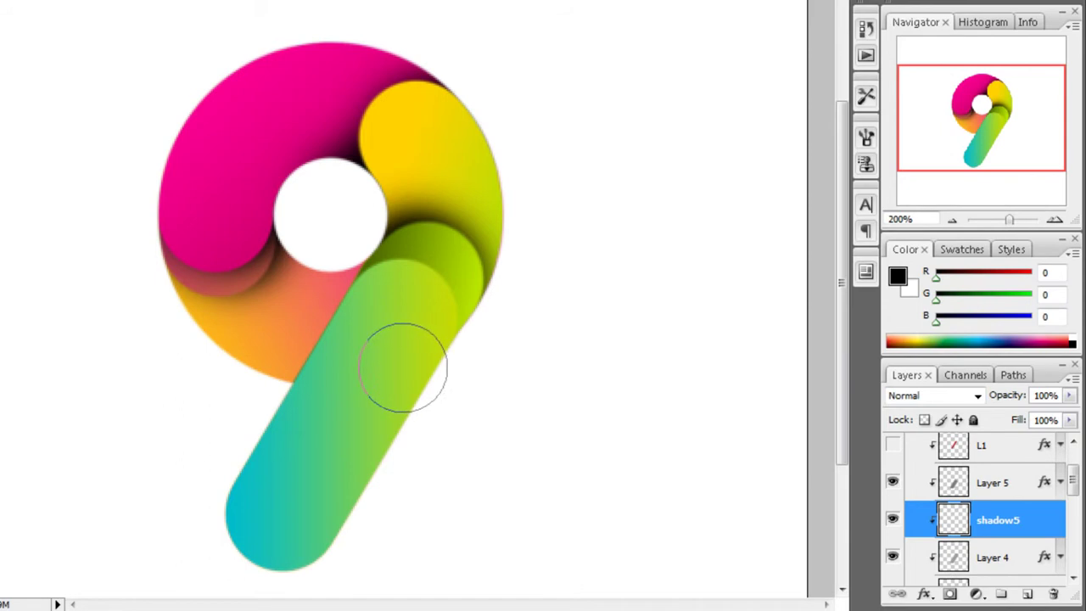
{"action": "mouse_move", "coordinate": [383, 316]}
{"action": "left_mouse_down"}
{"action": "mouse_move", "coordinate": [406, 305]}
{"action": "mouse_move", "coordinate": [410, 326]}
{"action": "left_mouse_up"}
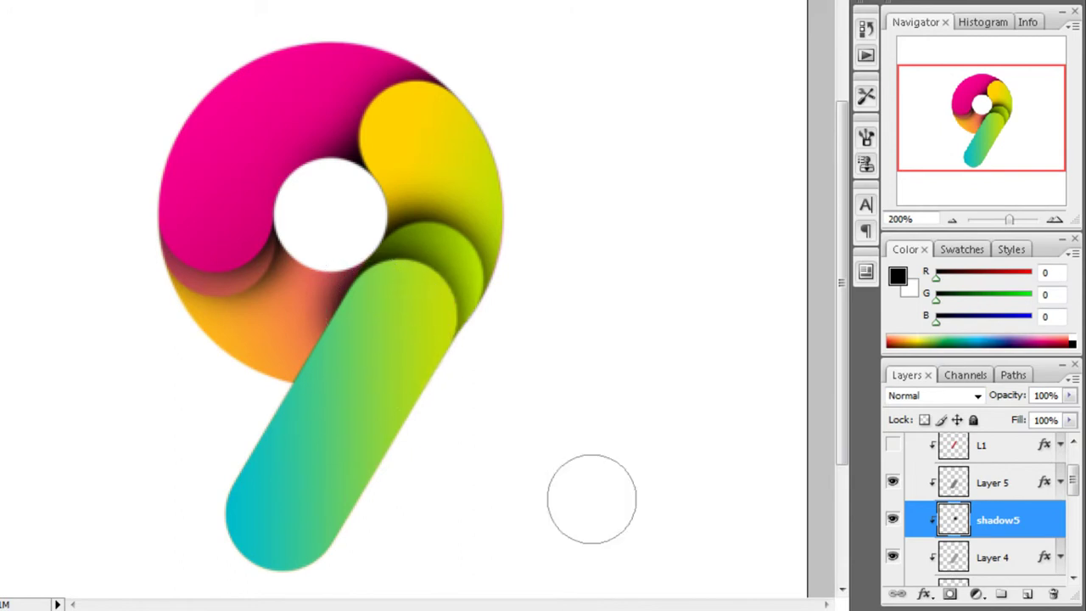
{"action": "scroll", "coordinate": [961, 528], "scroll_direction": "down", "scroll_amount": 1}
Step: Deselect the green stroke and add a new layer named shadow L1 above Layer 5
{"action": "left_click", "coordinate": [953, 537], "text": "ctrl"}
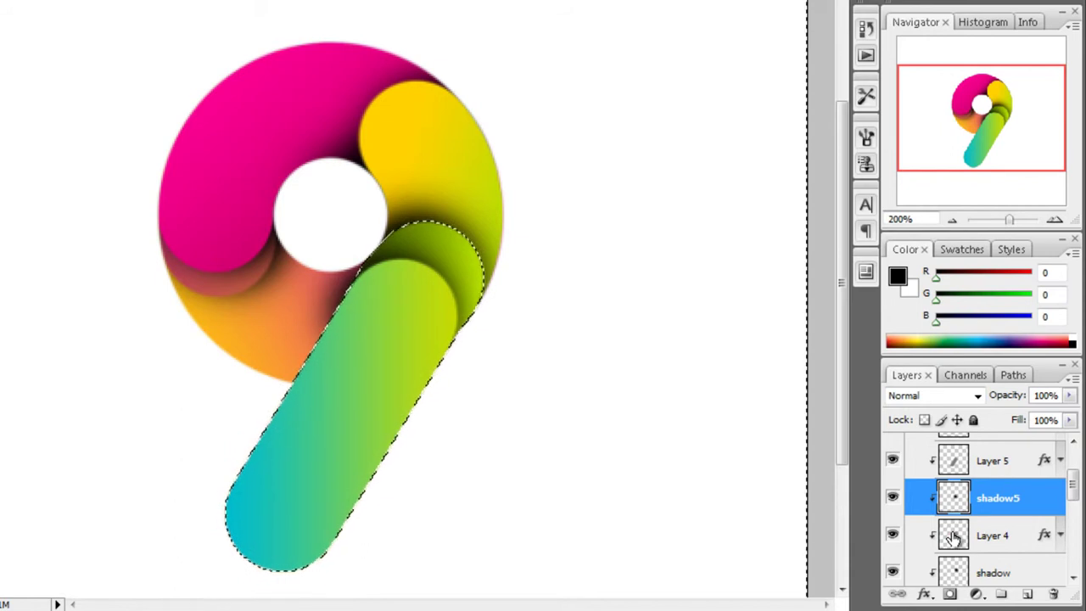
{"action": "key", "text": "ctrl+d"}
{"action": "scroll", "coordinate": [984, 517], "scroll_direction": "up", "scroll_amount": 2}
{"action": "left_click", "coordinate": [988, 518]}
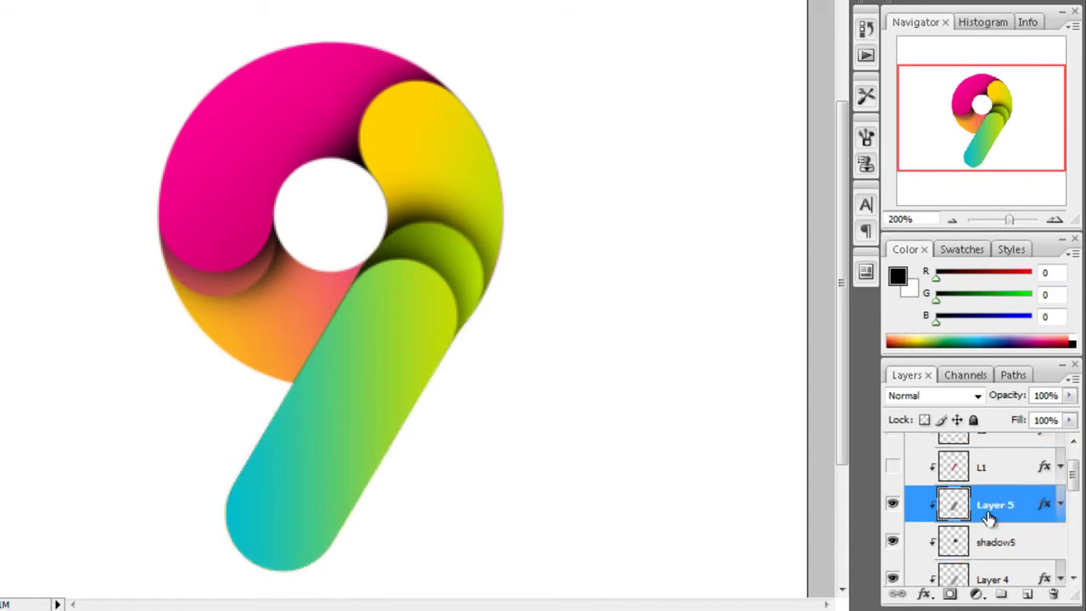
{"action": "left_click", "coordinate": [1026, 595]}
{"action": "double_click", "coordinate": [993, 527]}
{"action": "type", "text": "shado"}
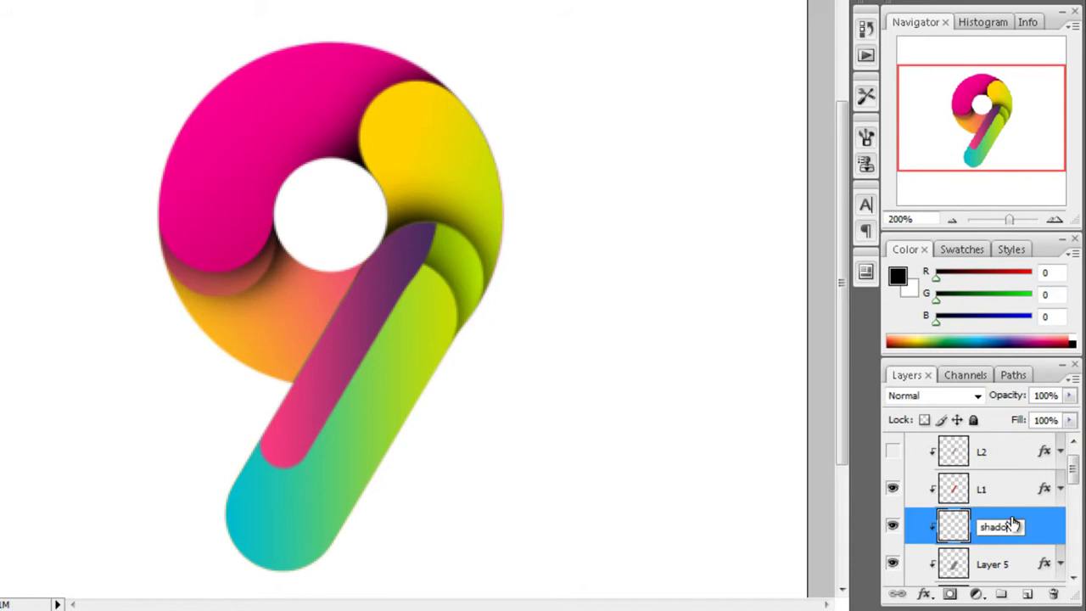
{"action": "type", "text": "w"}
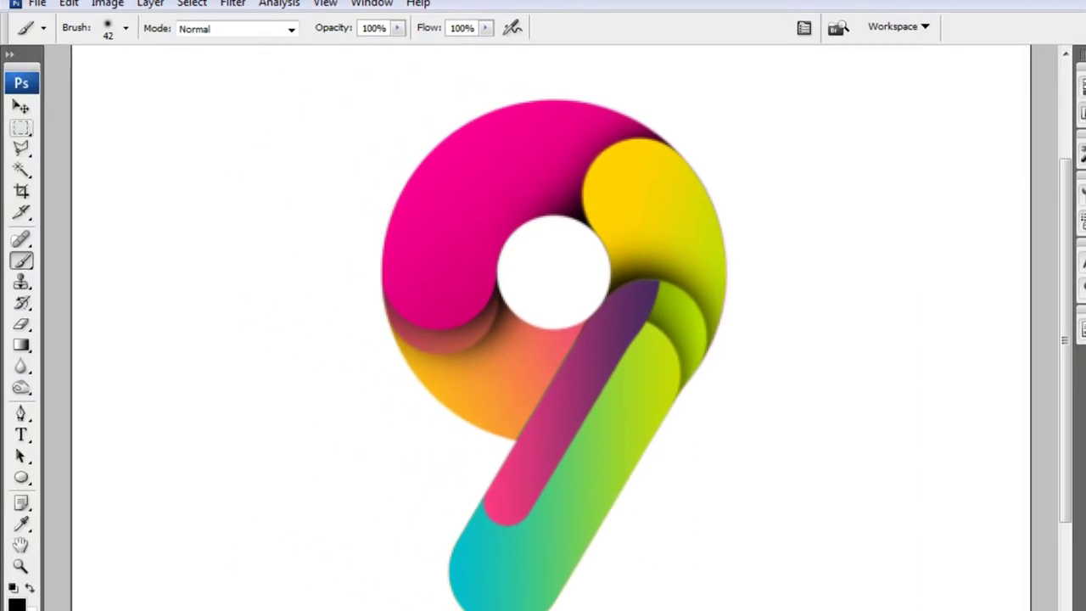
Step: Shrink the brush to about 26 px and paint shadow down the tube and around its rounded end
{"action": "left_click", "coordinate": [121, 30]}
{"action": "left_click_drag", "start_coordinate": [106, 79], "coordinate": [50, 81]}
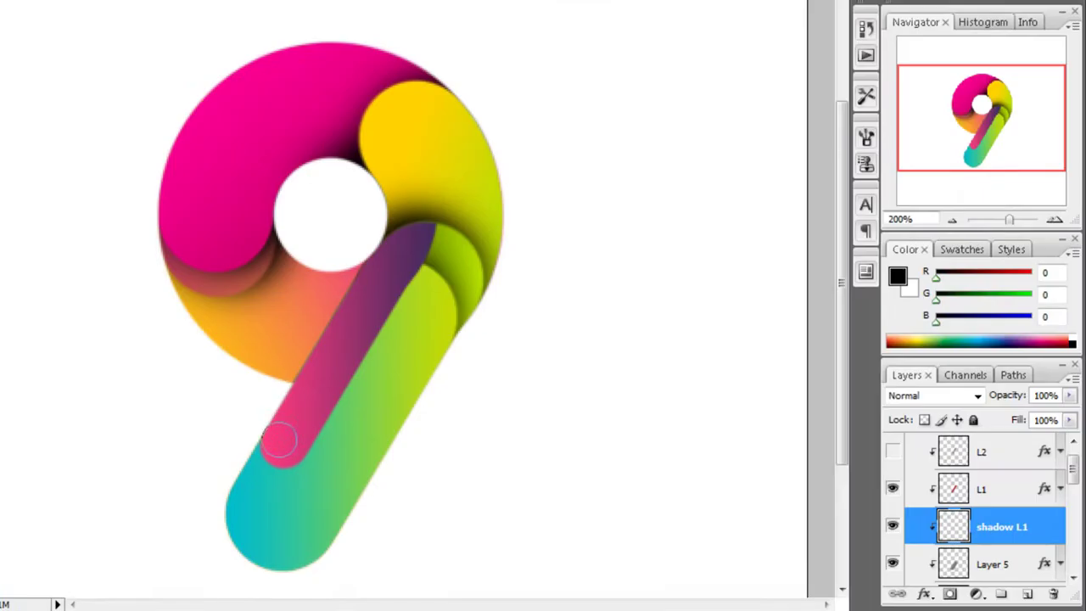
{"action": "left_click", "coordinate": [280, 446]}
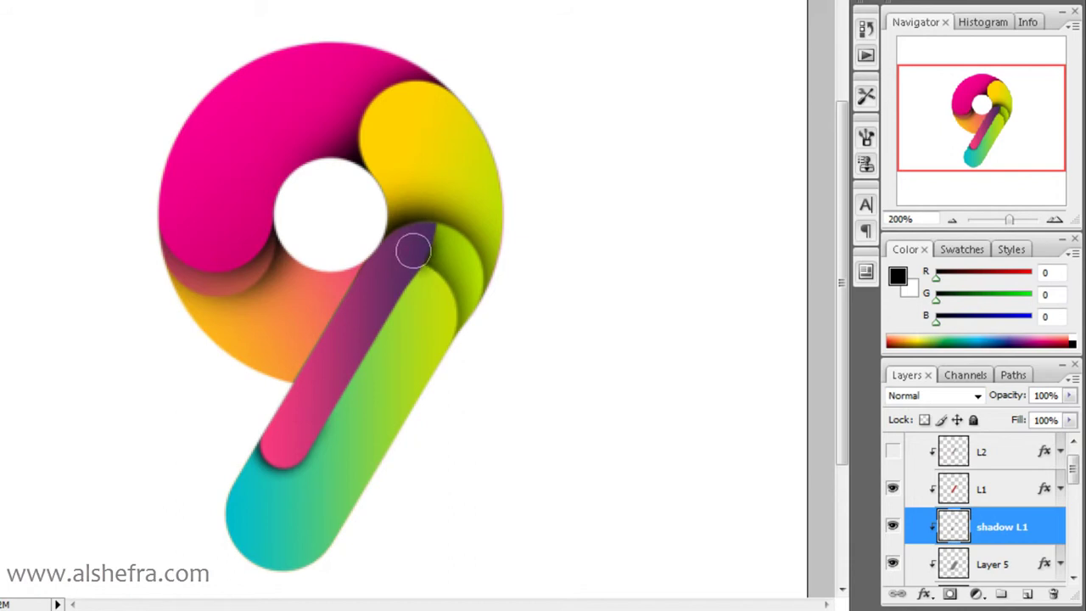
{"action": "left_click_drag", "start_coordinate": [399, 255], "coordinate": [306, 413]}
{"action": "mouse_move", "coordinate": [288, 454]}
{"action": "left_mouse_down"}
{"action": "mouse_move", "coordinate": [279, 443]}
{"action": "mouse_move", "coordinate": [264, 454]}
{"action": "left_mouse_up"}
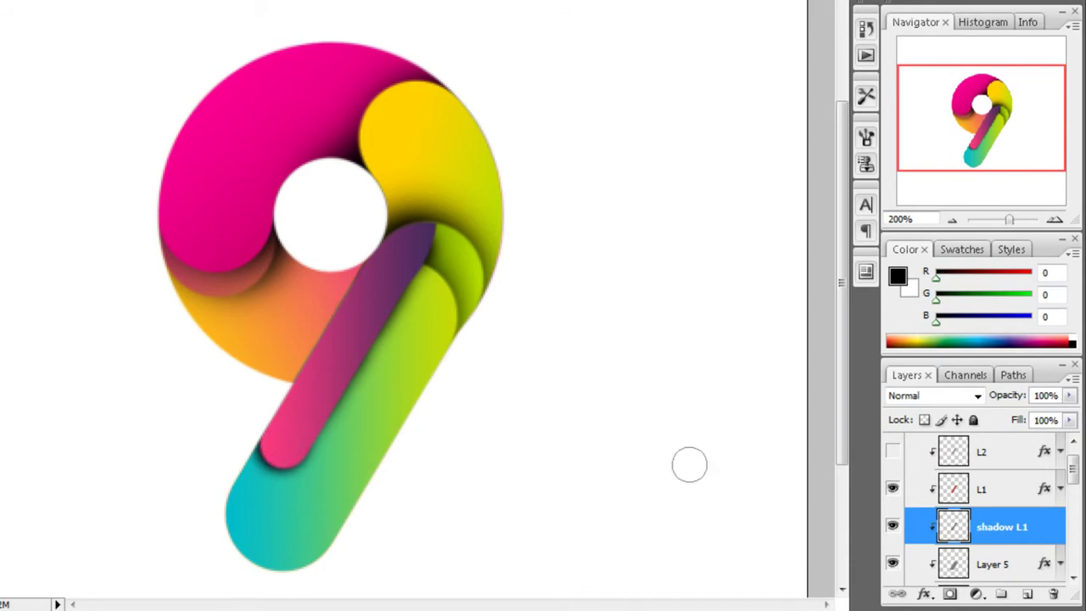
Step: Show the L2 highlight stripe and add a shadow l2 layer above L1
{"action": "scroll", "coordinate": [1035, 535], "scroll_direction": "up", "scroll_amount": 1}
{"action": "left_click", "coordinate": [1014, 521]}
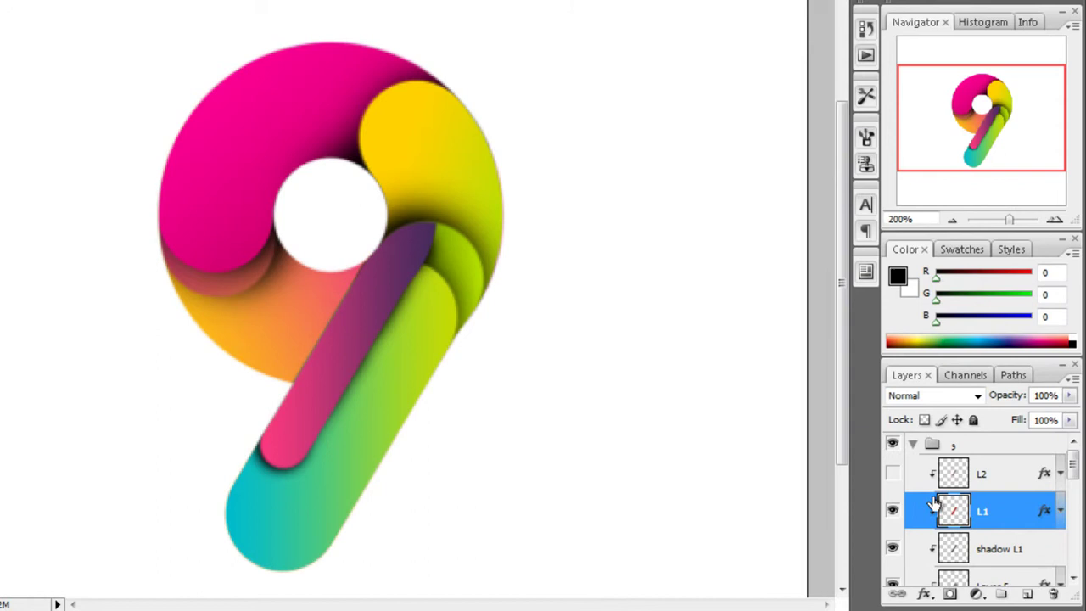
{"action": "left_click", "coordinate": [891, 472]}
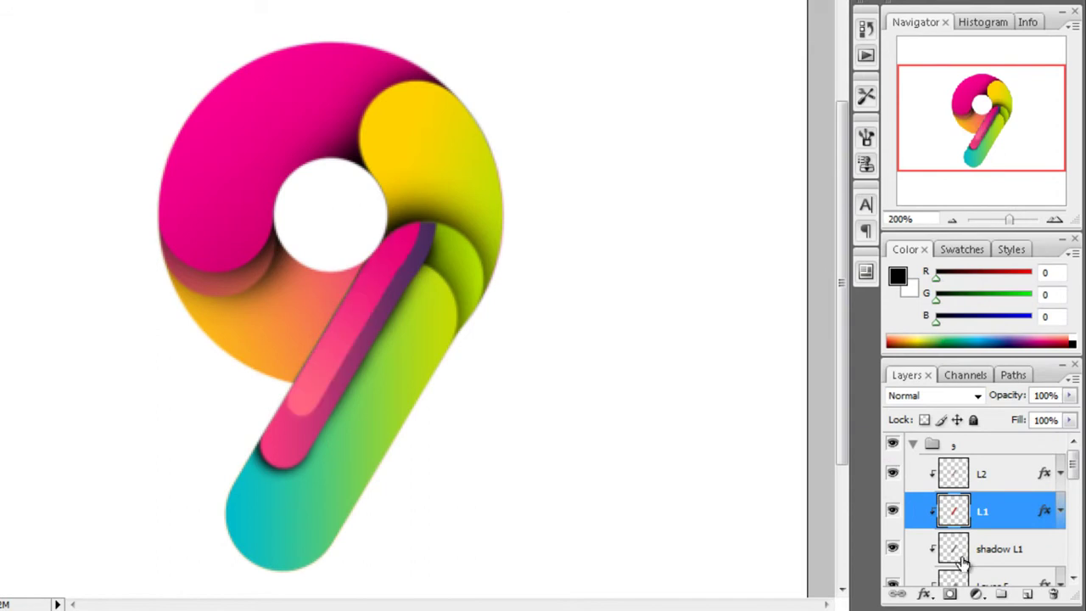
{"action": "left_click", "coordinate": [1026, 593]}
{"action": "double_click", "coordinate": [991, 512]}
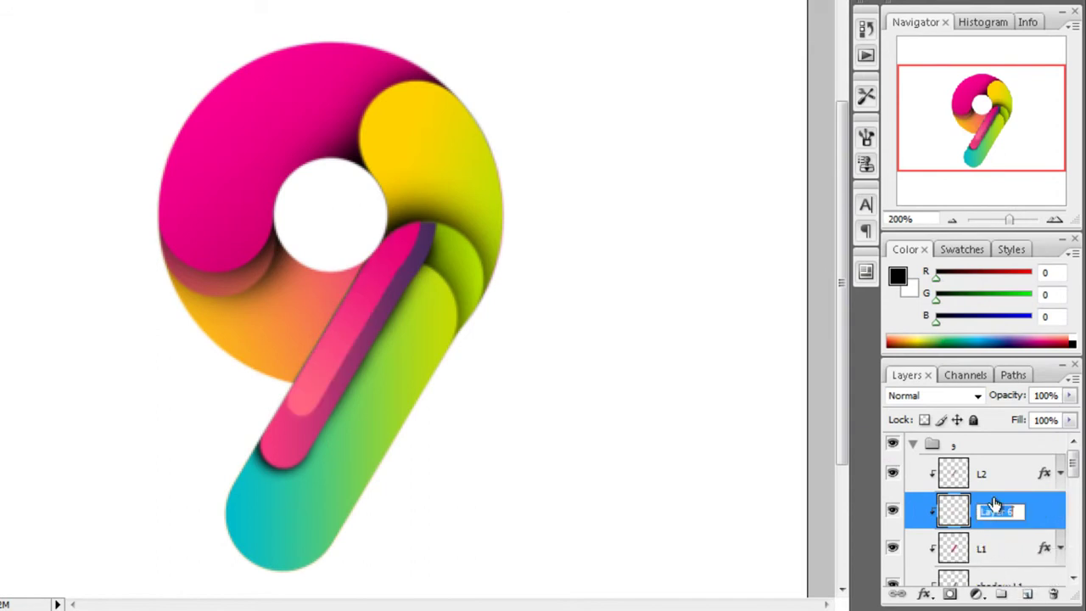
{"action": "type", "text": "shadow l"}
{"action": "type", "text": "2"}
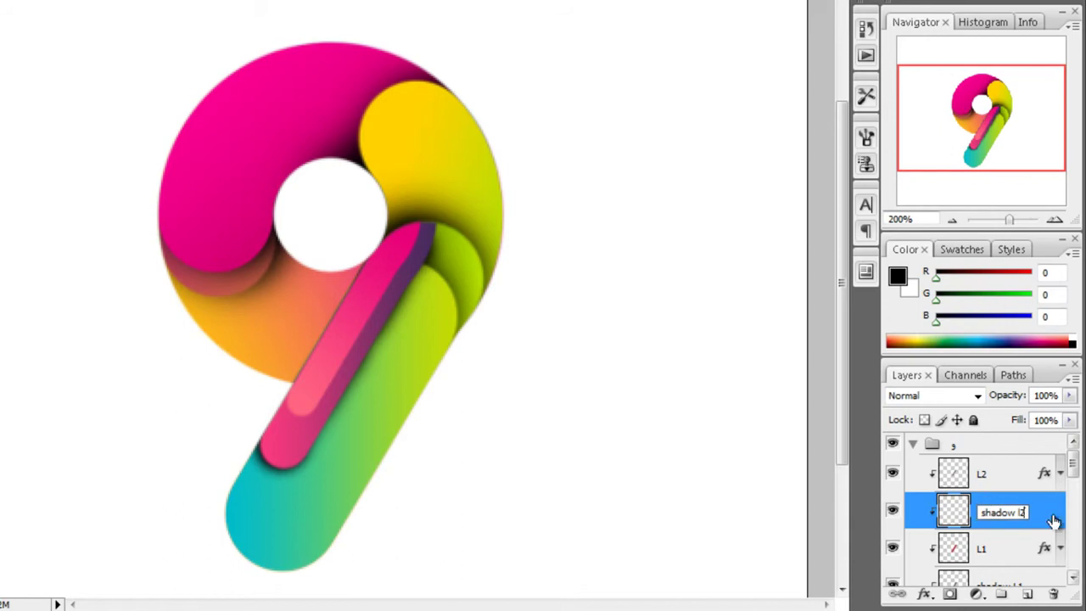
{"action": "left_click", "coordinate": [1052, 519]}
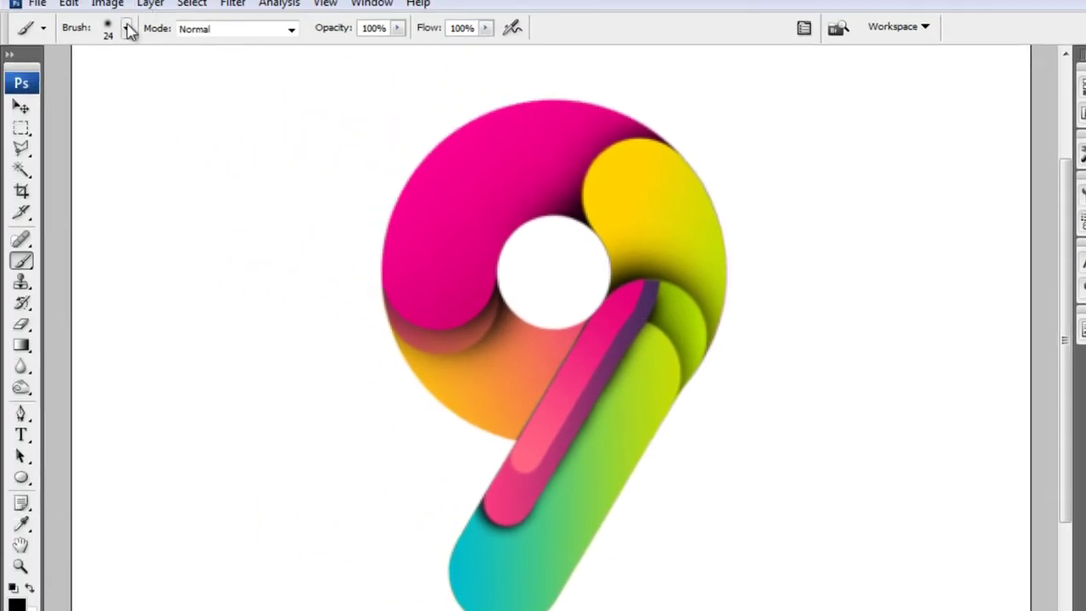
Step: Reduce the brush to 15 px and lower the layer Fill to 73%
{"action": "left_click", "coordinate": [126, 28]}
{"action": "left_click_drag", "start_coordinate": [47, 80], "coordinate": [39, 79]}
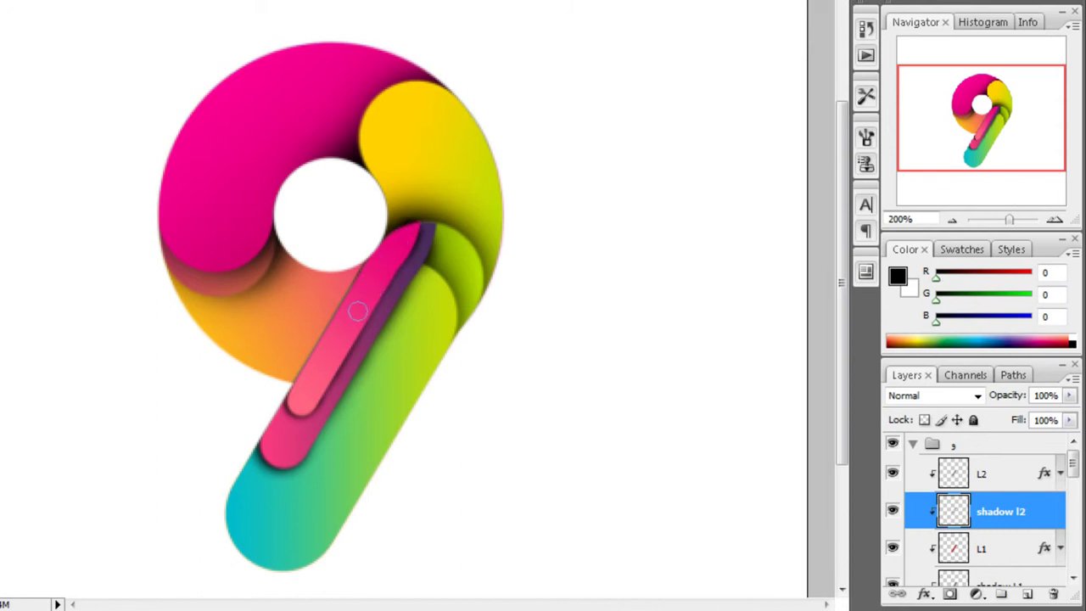
{"action": "scroll", "coordinate": [994, 537], "scroll_direction": "down", "scroll_amount": 1}
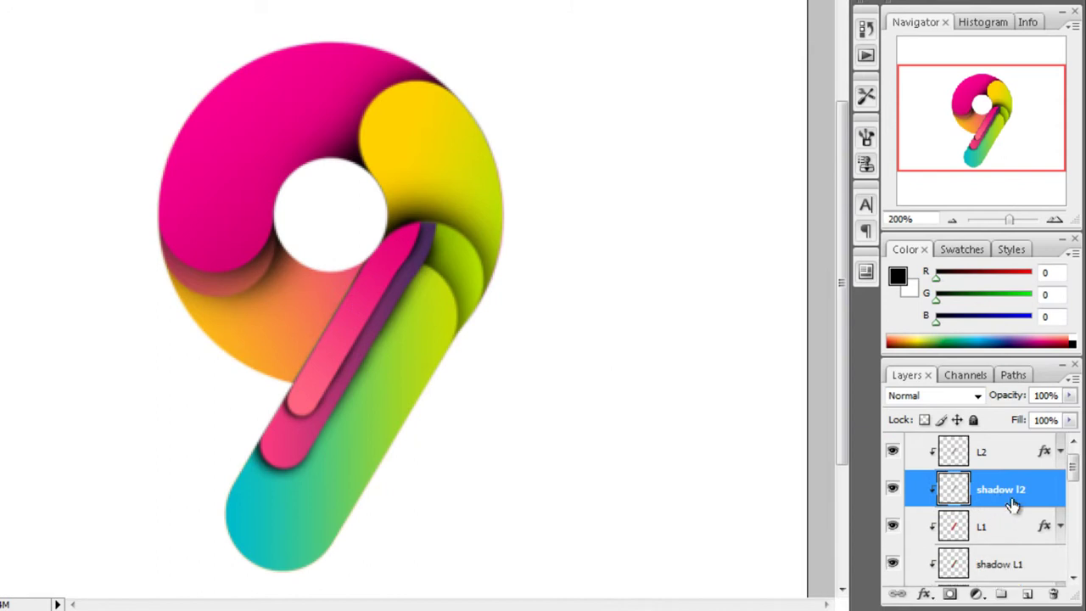
{"action": "left_click", "coordinate": [1068, 419]}
{"action": "mouse_move", "coordinate": [1061, 439]}
{"action": "left_mouse_down"}
{"action": "mouse_move", "coordinate": [1029, 439]}
{"action": "mouse_move", "coordinate": [1044, 439]}
{"action": "left_mouse_up"}
Step: Set the shadow 3 layer's Fill to 59%
{"action": "scroll", "coordinate": [1018, 497], "scroll_direction": "up", "scroll_amount": 2}
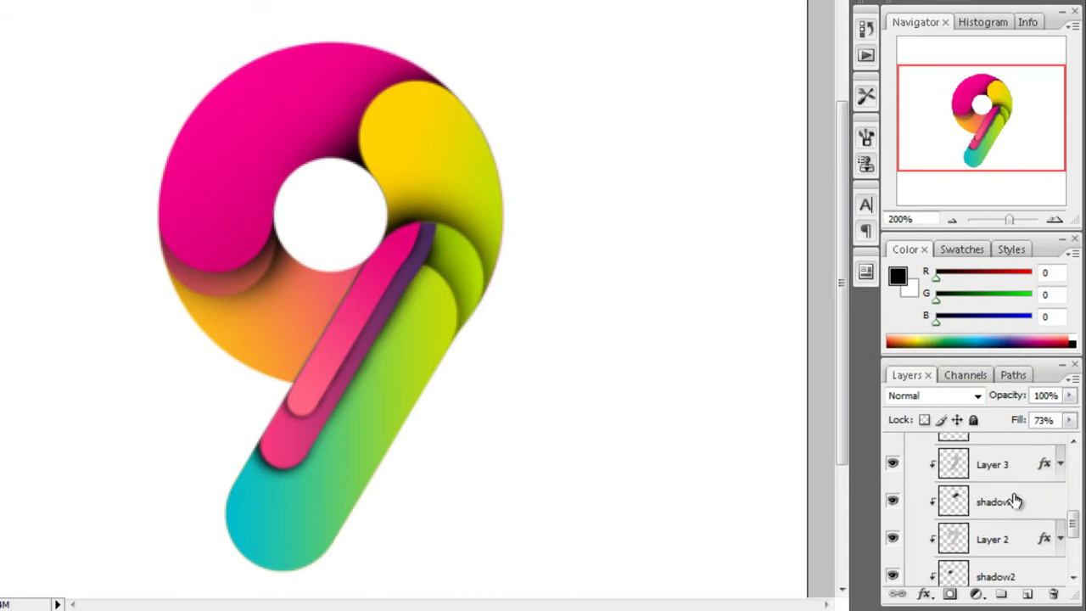
{"action": "left_click", "coordinate": [1013, 501]}
{"action": "left_click", "coordinate": [1069, 420]}
{"action": "left_click", "coordinate": [1018, 440]}
{"action": "left_click_drag", "start_coordinate": [1018, 439], "coordinate": [1024, 439]}
{"action": "left_click", "coordinate": [1026, 499]}
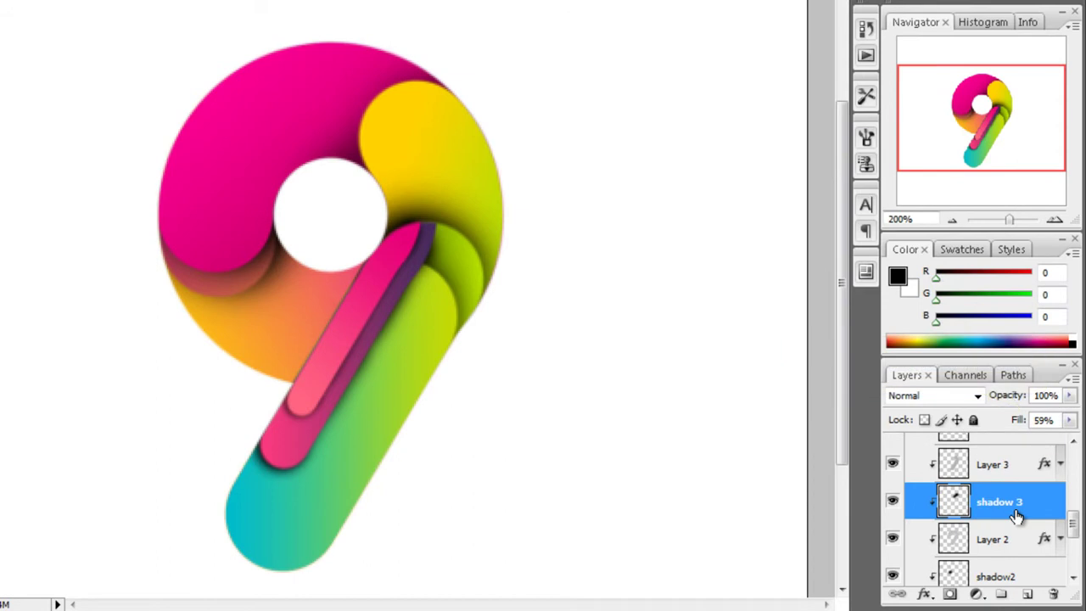
Step: Set shadow1's Fill to 60% and paint shadow along the lower edge of the hole
{"action": "scroll", "coordinate": [1016, 516], "scroll_direction": "down", "scroll_amount": 2}
{"action": "scroll", "coordinate": [1016, 516], "scroll_direction": "down", "scroll_amount": 1}
{"action": "left_click", "coordinate": [1016, 517]}
{"action": "left_click", "coordinate": [1069, 419]}
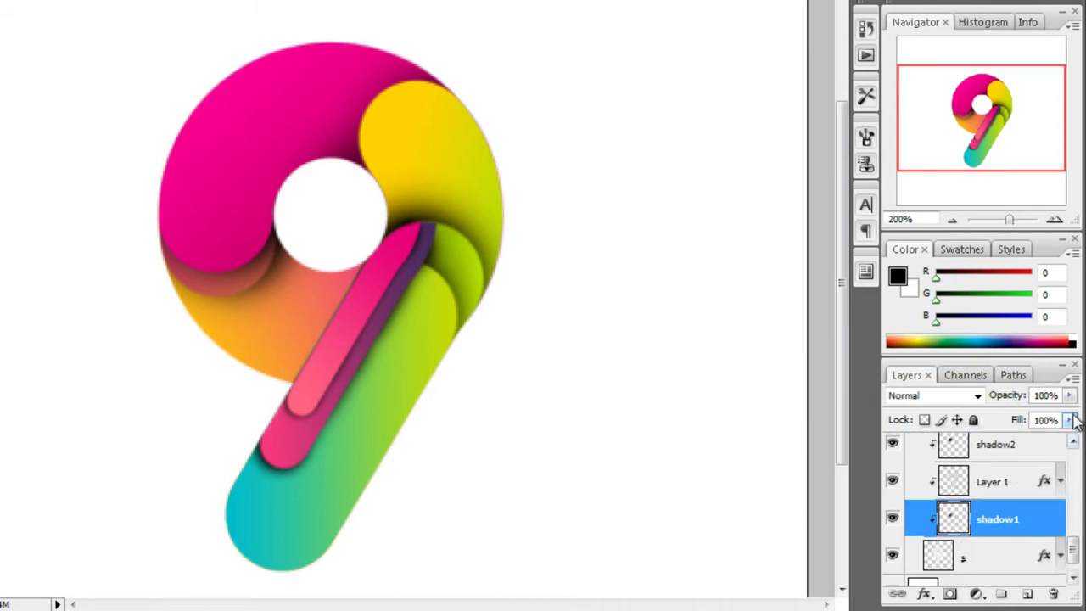
{"action": "left_click_drag", "start_coordinate": [1016, 449], "coordinate": [1038, 450]}
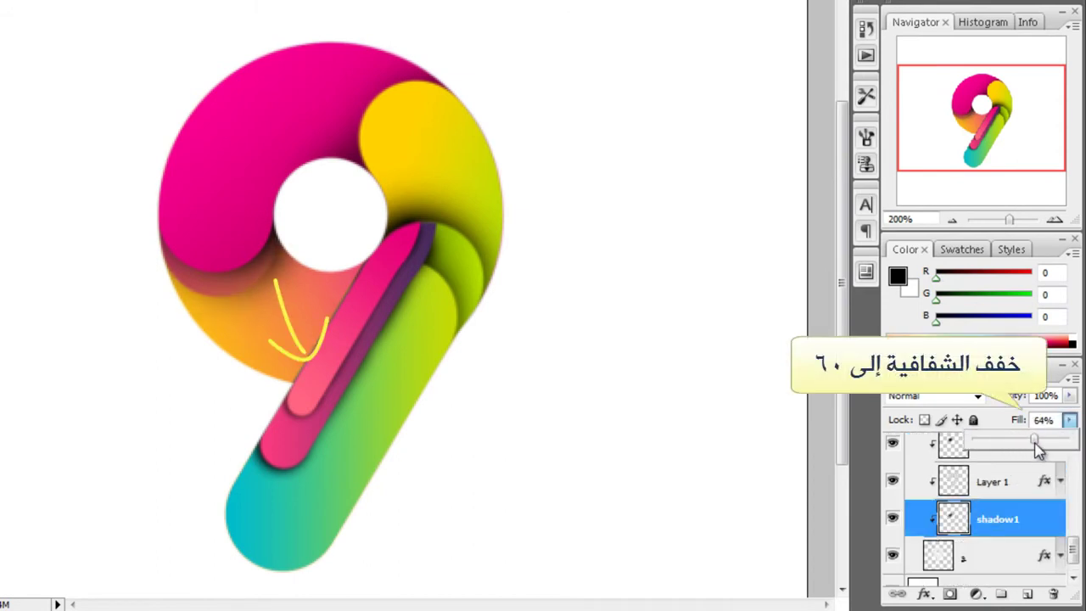
{"action": "left_click", "coordinate": [617, 511]}
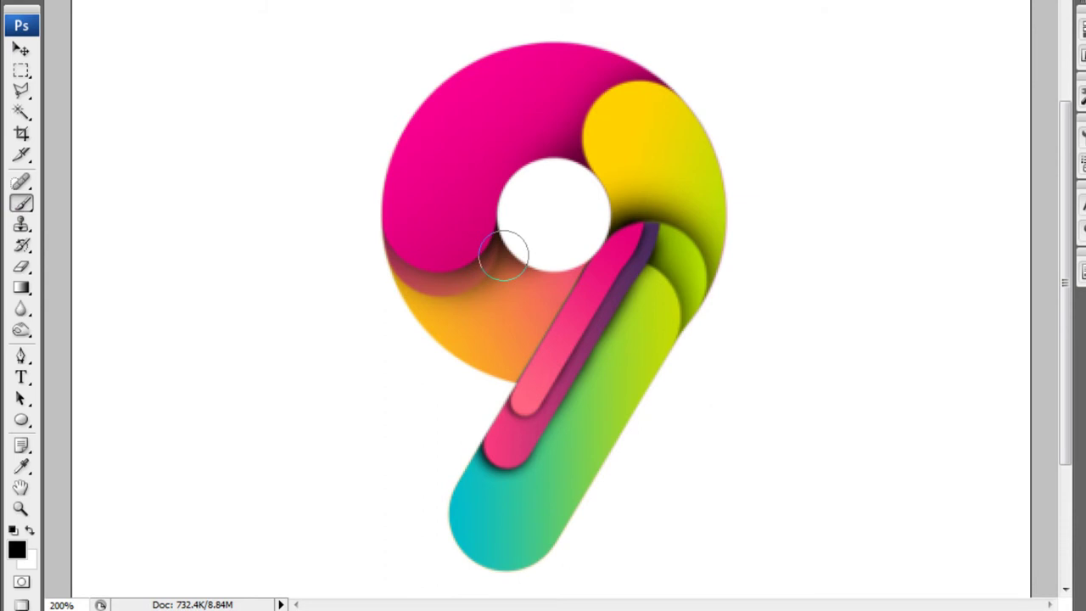
{"action": "left_click_drag", "start_coordinate": [504, 256], "coordinate": [565, 259]}
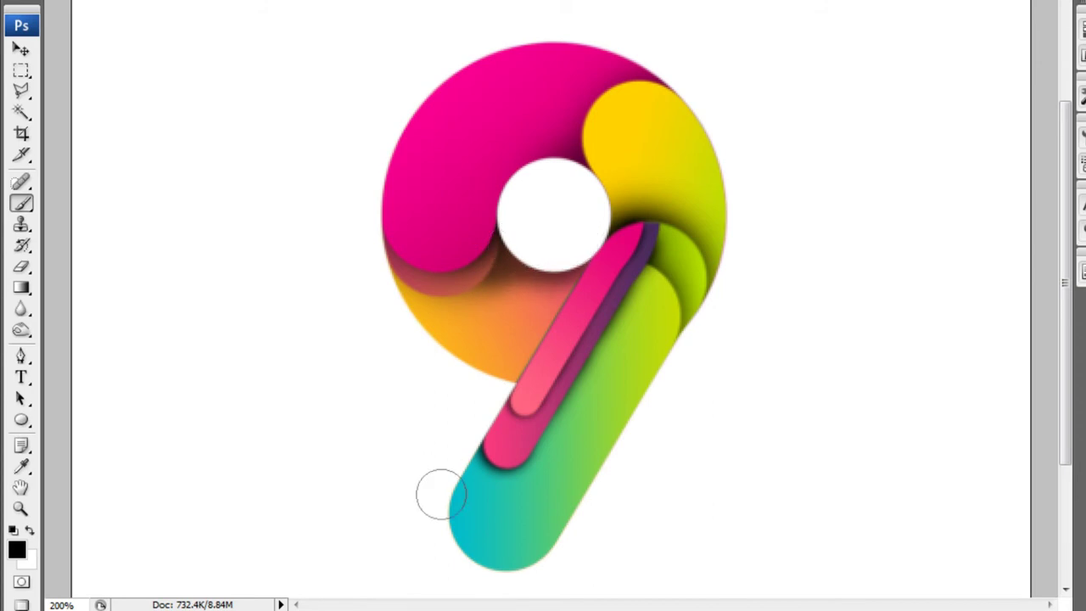
Step: Set up the Eraser with a soft brush enlarged to 63 px
{"action": "key", "text": "e"}
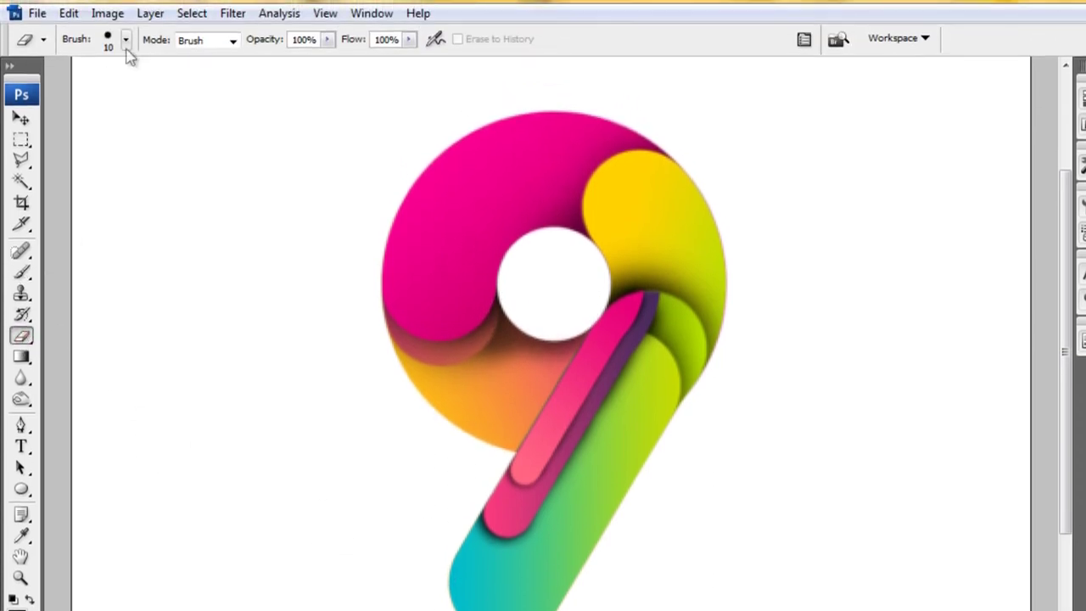
{"action": "left_click", "coordinate": [125, 39]}
{"action": "left_click", "coordinate": [99, 246]}
{"action": "left_click", "coordinate": [84, 92]}
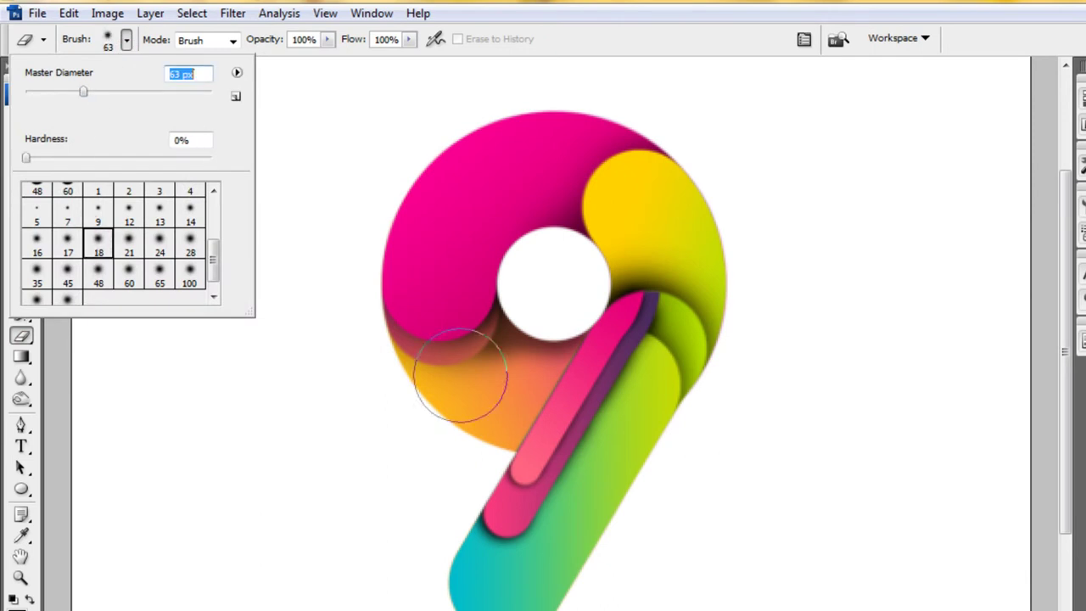
{"action": "key", "text": "Return"}
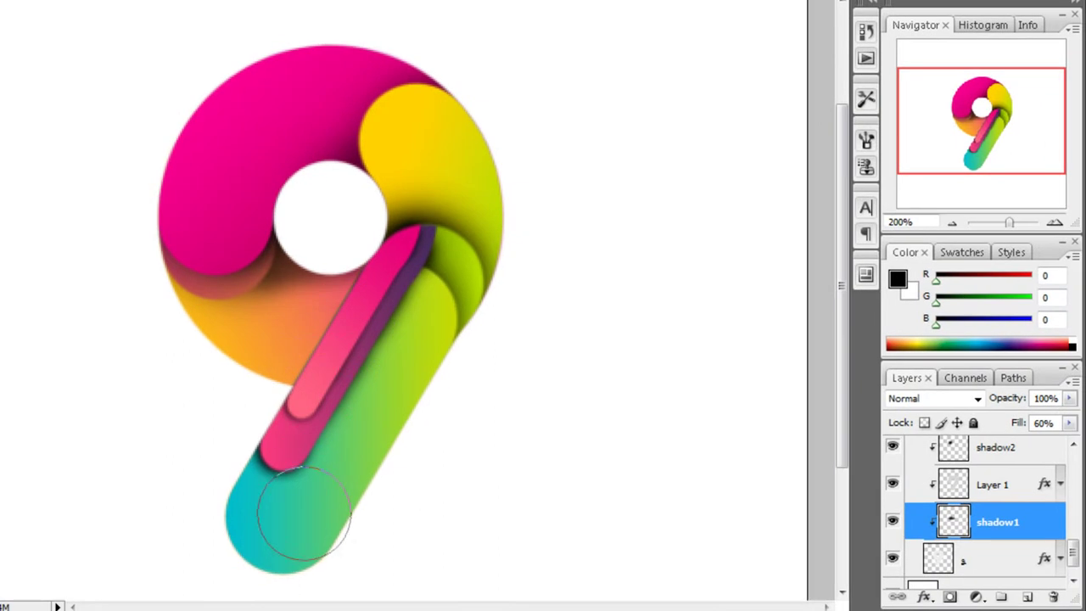
Step: Collapse the 9 group at the top of the layer list
{"action": "scroll", "coordinate": [1001, 519], "scroll_direction": "up", "scroll_amount": 2}
{"action": "scroll", "coordinate": [1001, 519], "scroll_direction": "up", "scroll_amount": 2}
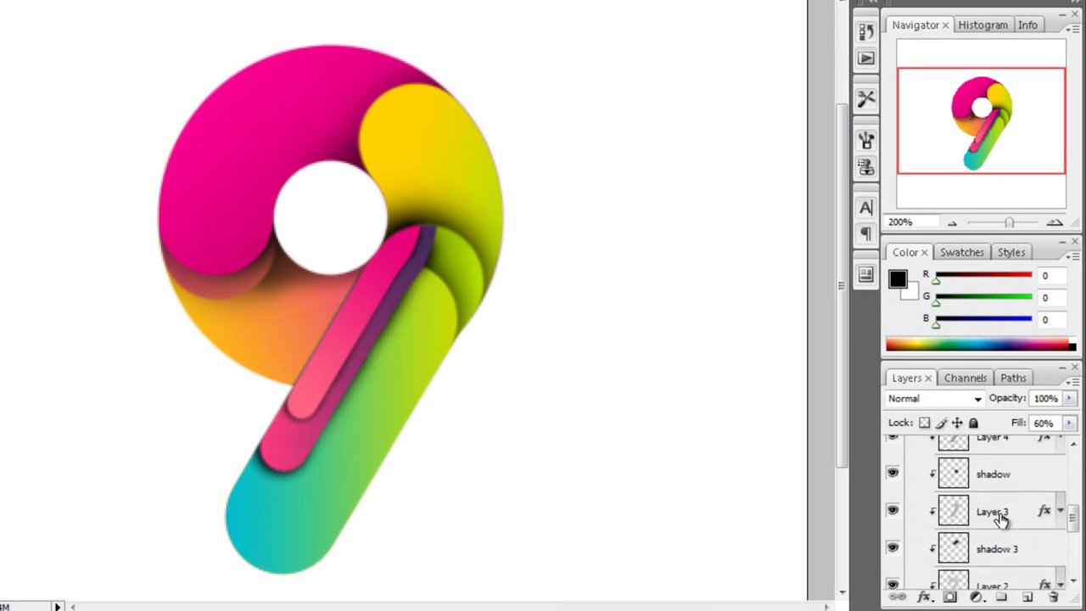
{"action": "scroll", "coordinate": [1001, 519], "scroll_direction": "up", "scroll_amount": 2}
{"action": "scroll", "coordinate": [981, 533], "scroll_direction": "up", "scroll_amount": 2}
{"action": "scroll", "coordinate": [980, 529], "scroll_direction": "up", "scroll_amount": 2}
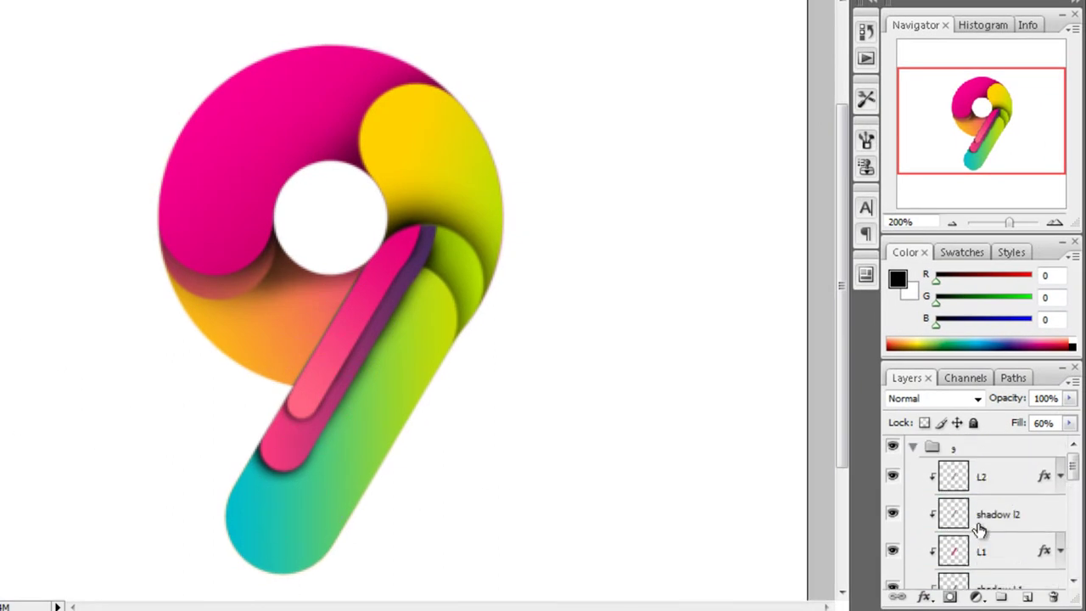
{"action": "left_click", "coordinate": [918, 448]}
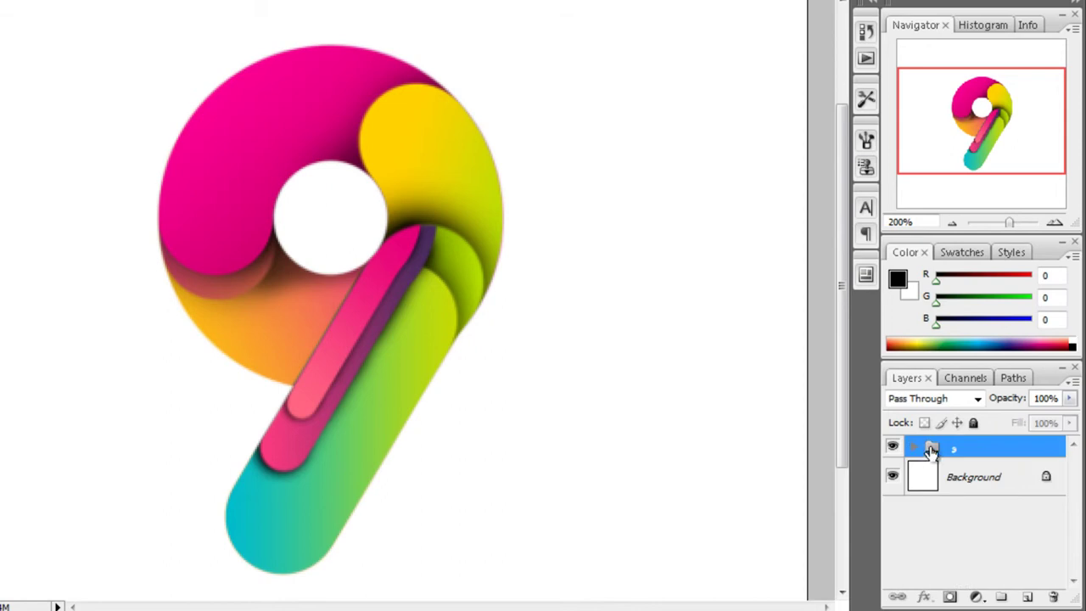
Step: Add a top layer named إضاءة and bring up Path 1 from the Paths panel
{"action": "left_click", "coordinate": [1027, 596]}
{"action": "double_click", "coordinate": [965, 458]}
{"action": "type", "text": "اضاءة"}
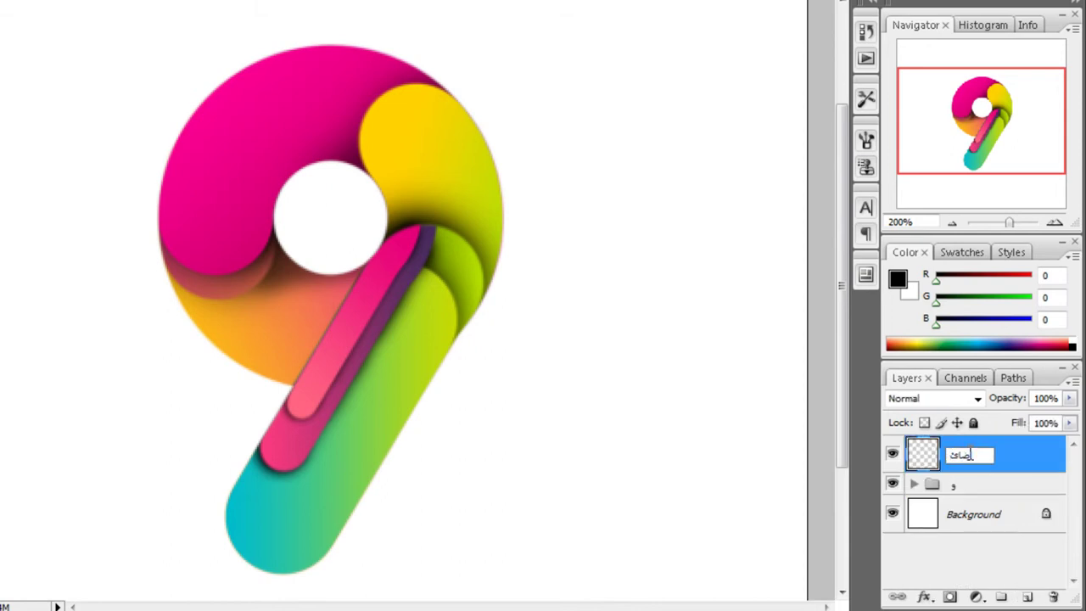
{"action": "left_click", "coordinate": [1014, 457]}
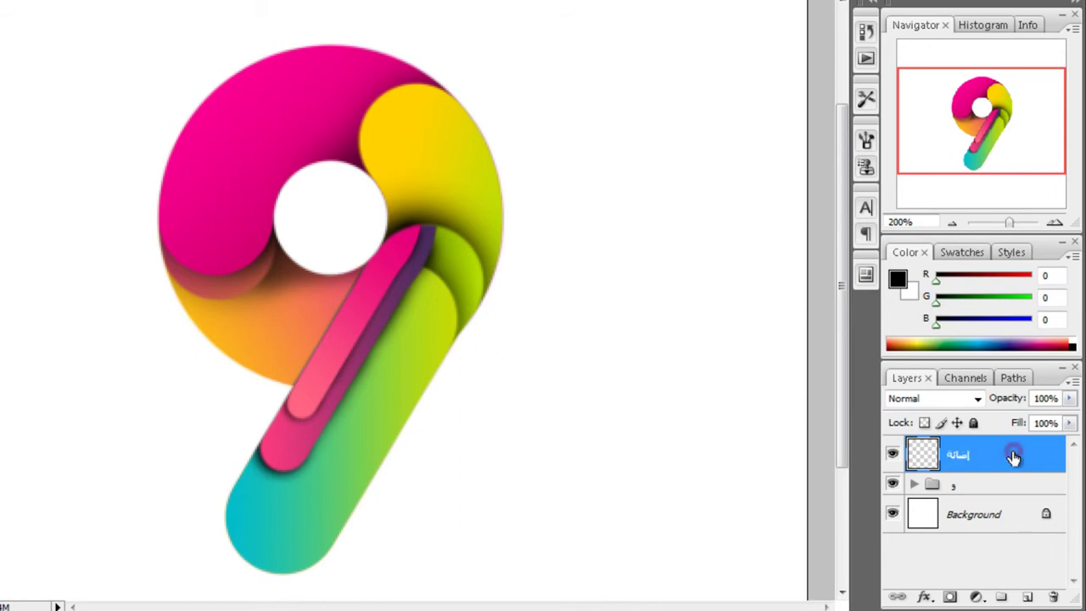
{"action": "left_click", "coordinate": [1015, 378]}
{"action": "left_click", "coordinate": [944, 410]}
Step: Duplicate Path 1 as Path 1 copy
{"action": "right_click", "coordinate": [957, 400]}
{"action": "left_click", "coordinate": [975, 414]}
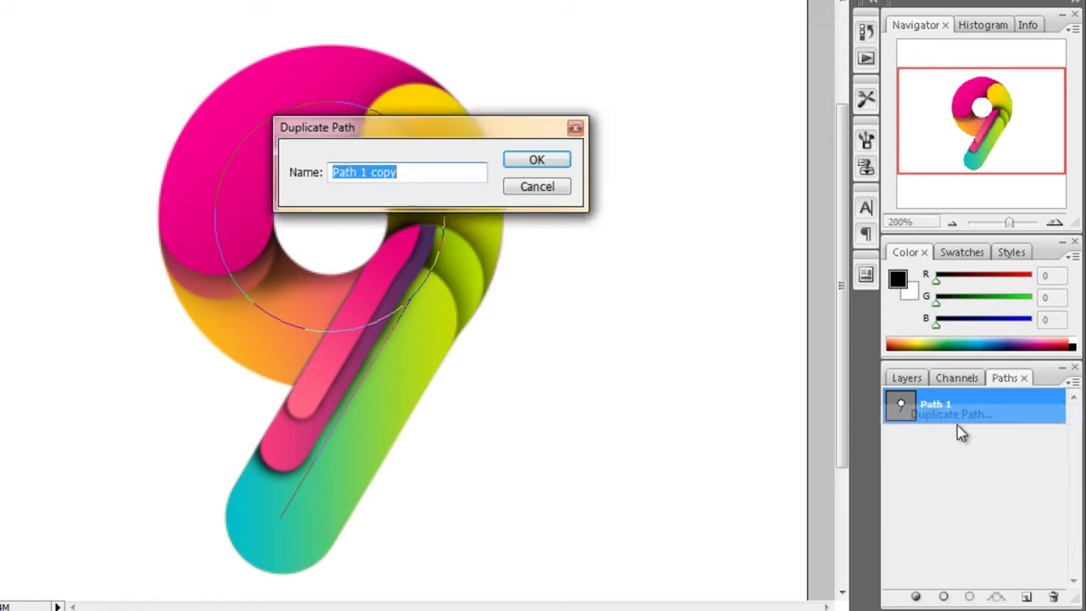
{"action": "left_click", "coordinate": [538, 161]}
{"action": "left_click", "coordinate": [908, 378]}
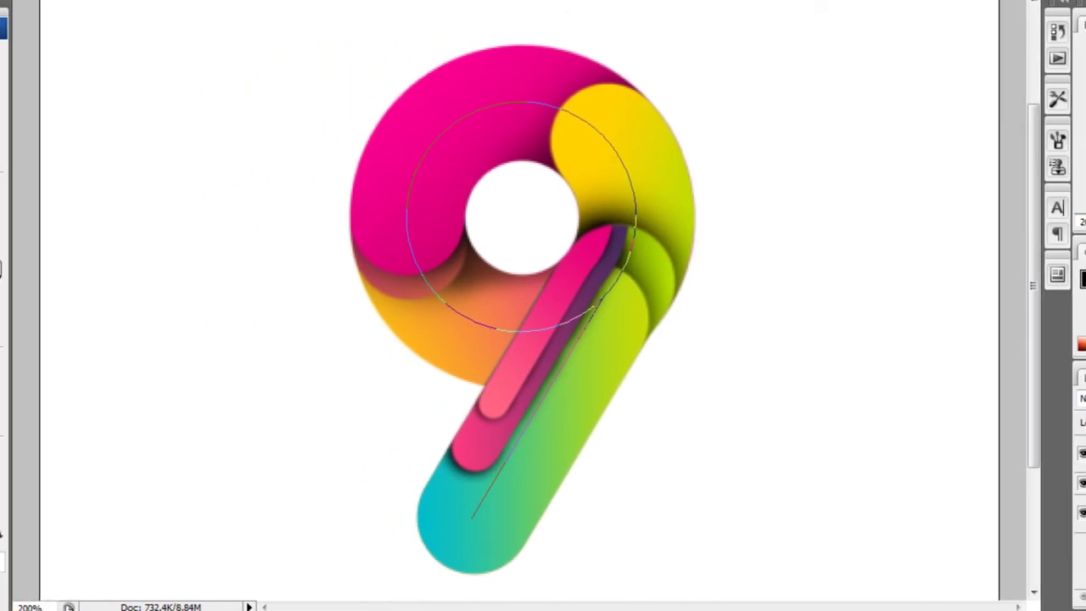
Step: Delete the circle path's right and bottom anchors, leaving an open arc
{"action": "left_click", "coordinate": [20, 366]}
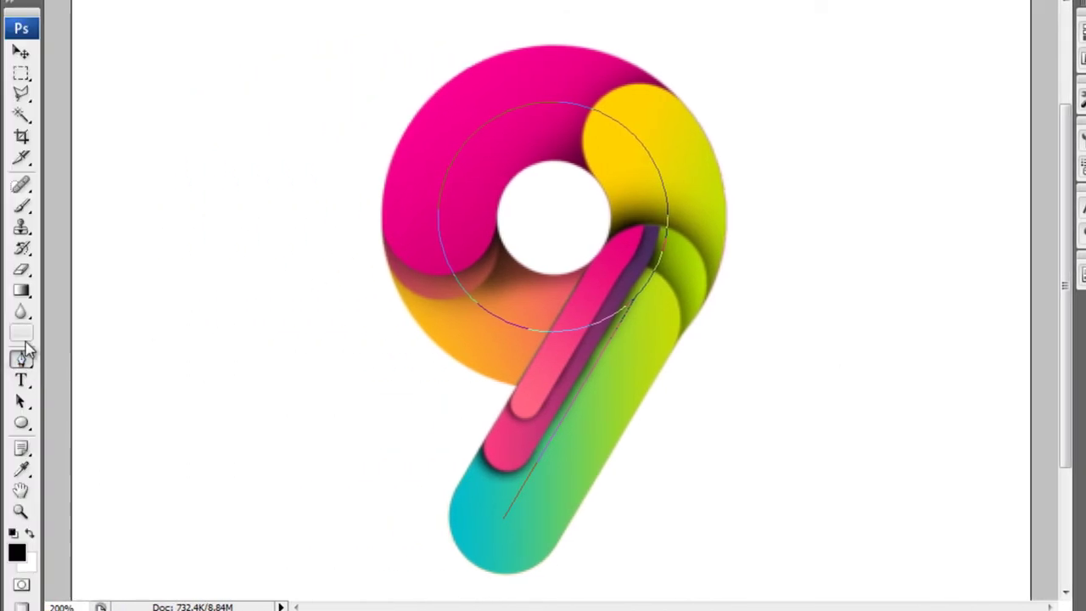
{"action": "left_click", "coordinate": [23, 404]}
{"action": "left_click_drag", "start_coordinate": [24, 409], "coordinate": [106, 417]}
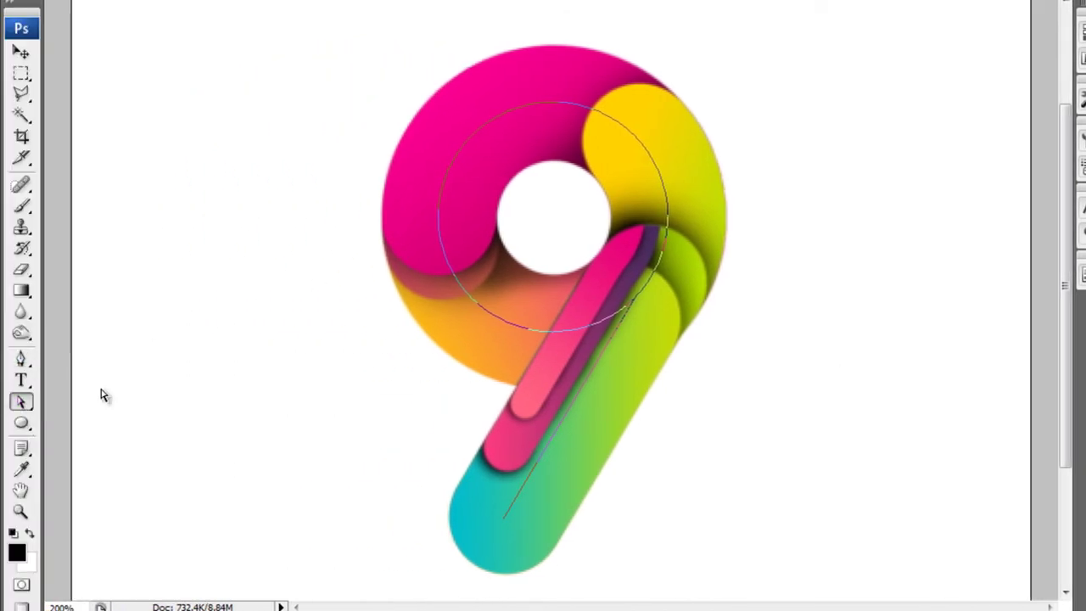
{"action": "left_click", "coordinate": [668, 219]}
{"action": "key", "text": "Delete"}
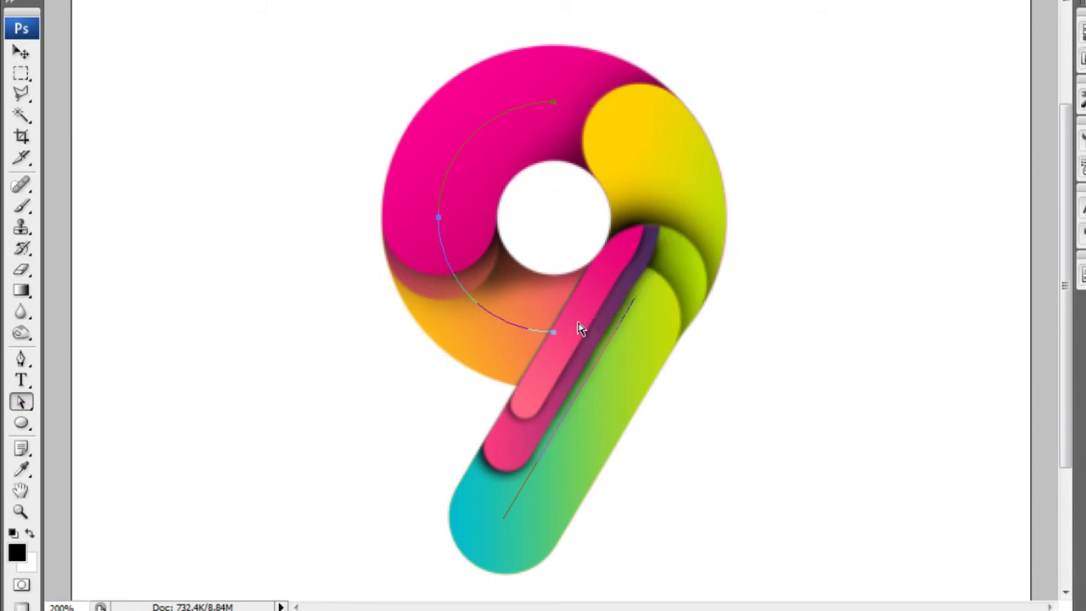
{"action": "left_click", "coordinate": [553, 332]}
{"action": "key", "text": "Delete"}
Step: Pick a hard round brush with an 8 px diameter
{"action": "key", "text": "f"}
{"action": "key", "text": "b"}
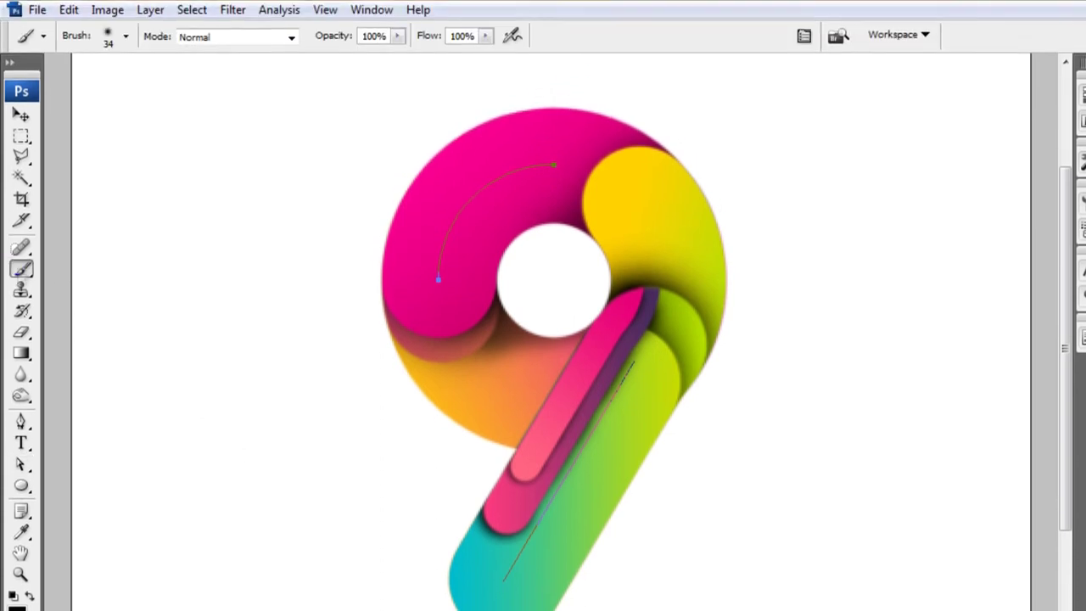
{"action": "left_click", "coordinate": [127, 37]}
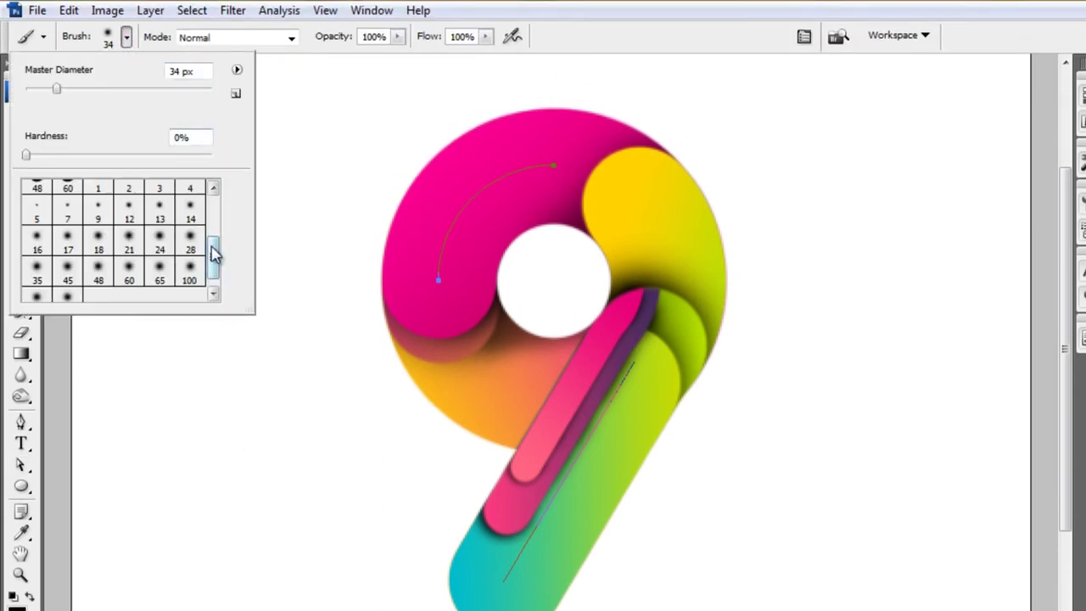
{"action": "left_click_drag", "start_coordinate": [216, 255], "coordinate": [216, 204]}
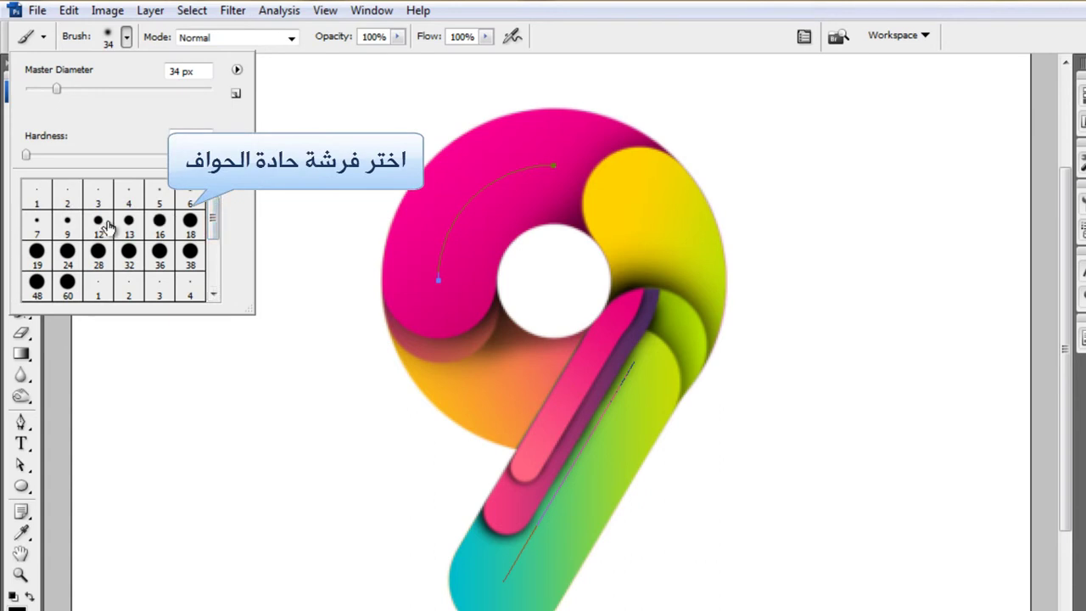
{"action": "left_click", "coordinate": [99, 222]}
{"action": "double_click", "coordinate": [174, 73]}
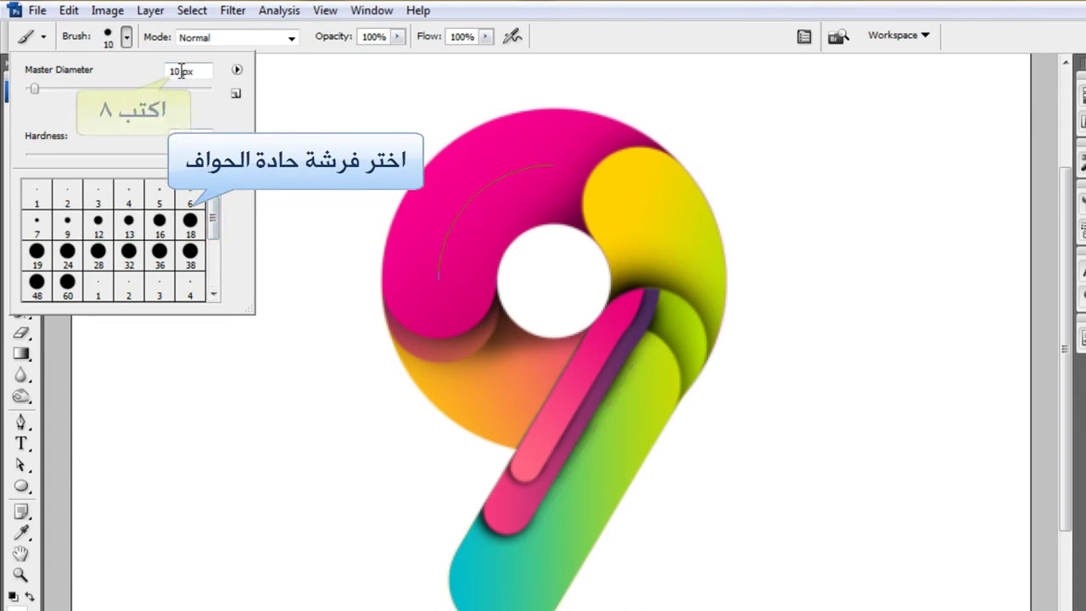
{"action": "type", "text": "8"}
Step: Stroke the curved path with the brush and hide the path outline
{"action": "left_click", "coordinate": [21, 421]}
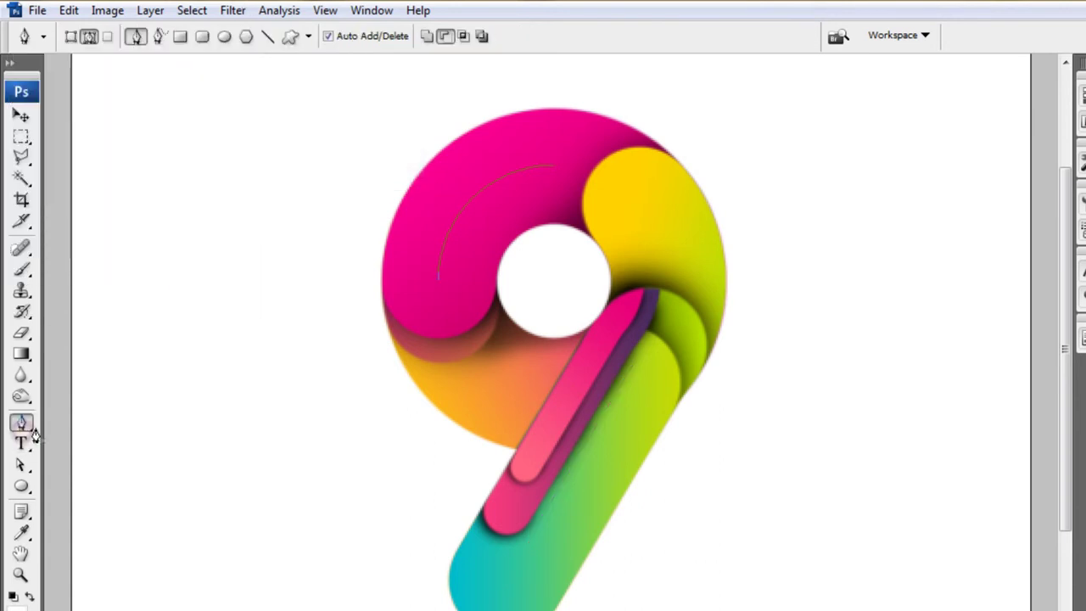
{"action": "right_click", "coordinate": [491, 362]}
{"action": "left_click", "coordinate": [566, 497]}
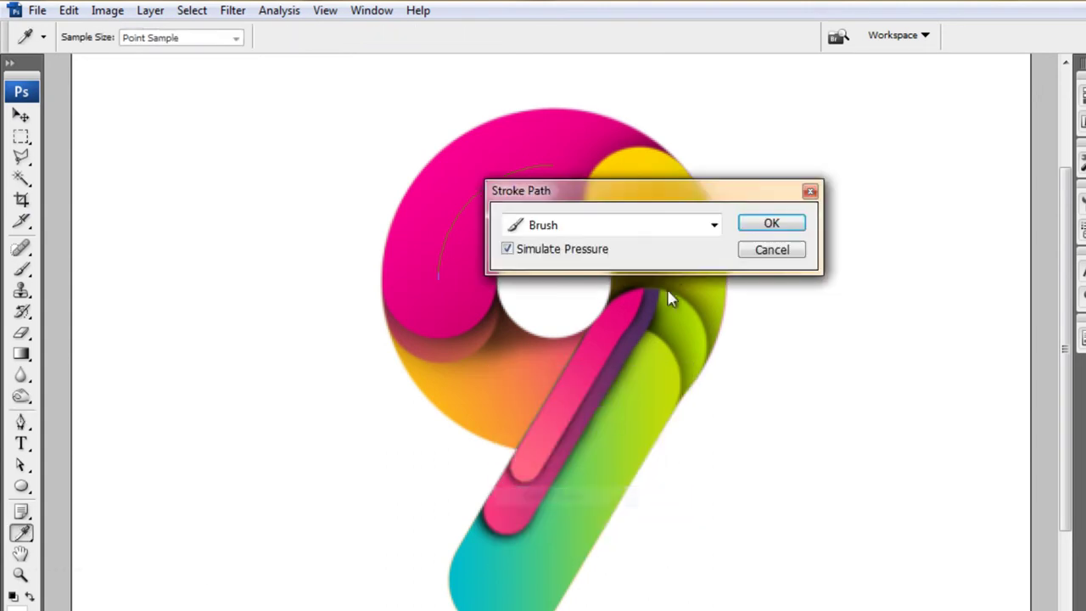
{"action": "left_click", "coordinate": [767, 223]}
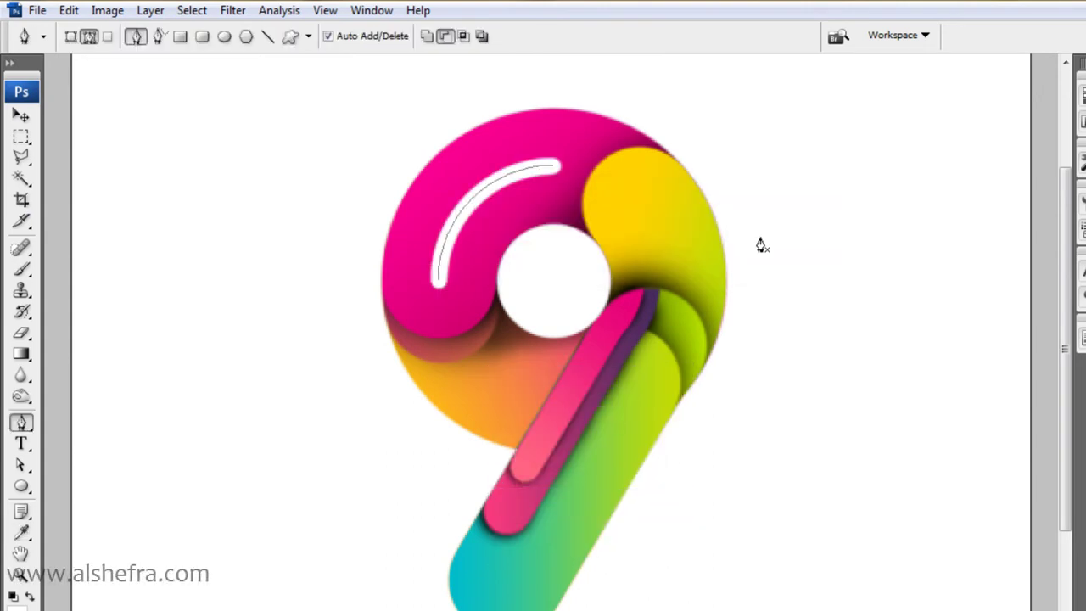
{"action": "key", "text": "Return"}
Step: Nudge the white highlight arc up and left toward the 9's edge
{"action": "left_click", "coordinate": [23, 116]}
{"action": "key", "text": "Up"}
{"action": "key", "text": "Up"}
{"action": "key", "text": "Up"}
{"action": "key", "text": "Left"}
{"action": "key", "text": "Up"}
{"action": "key", "text": "Left"}
{"action": "key", "text": "Up"}
{"action": "key", "text": "Left"}
{"action": "key", "text": "Left"}
{"action": "key", "text": "Up"}
{"action": "key", "text": "Left"}
{"action": "key", "text": "Up"}
{"action": "key", "text": "Left"}
{"action": "key", "text": "Left"}
{"action": "key", "text": "Up"}
{"action": "key", "text": "Up"}
{"action": "key", "text": "Left"}
{"action": "key", "text": "Left"}
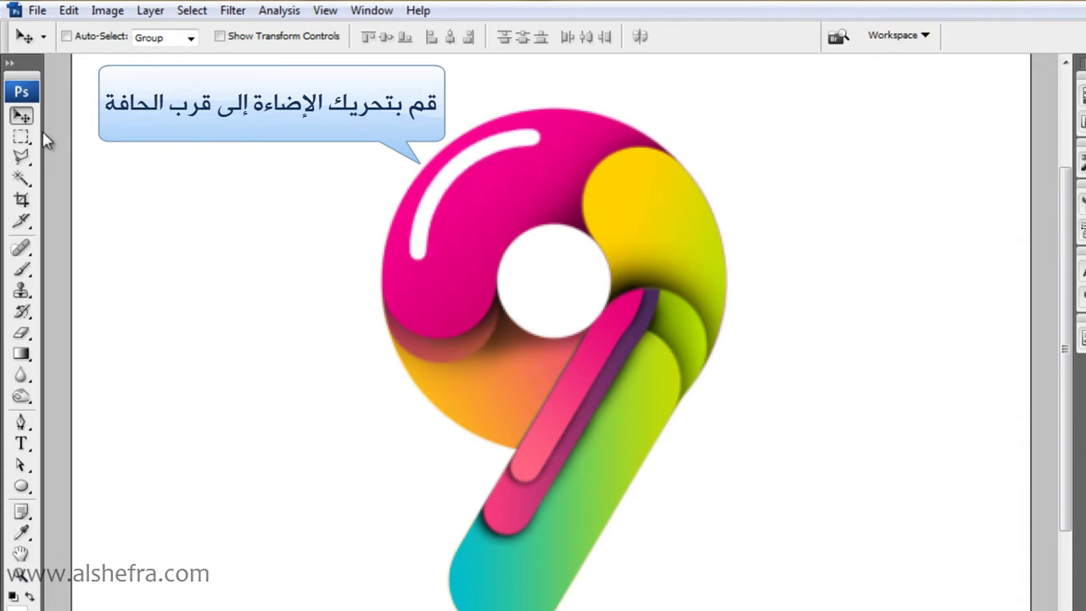
Step: Set the brush to 6 px for painting the small white dot
{"action": "left_click", "coordinate": [21, 269]}
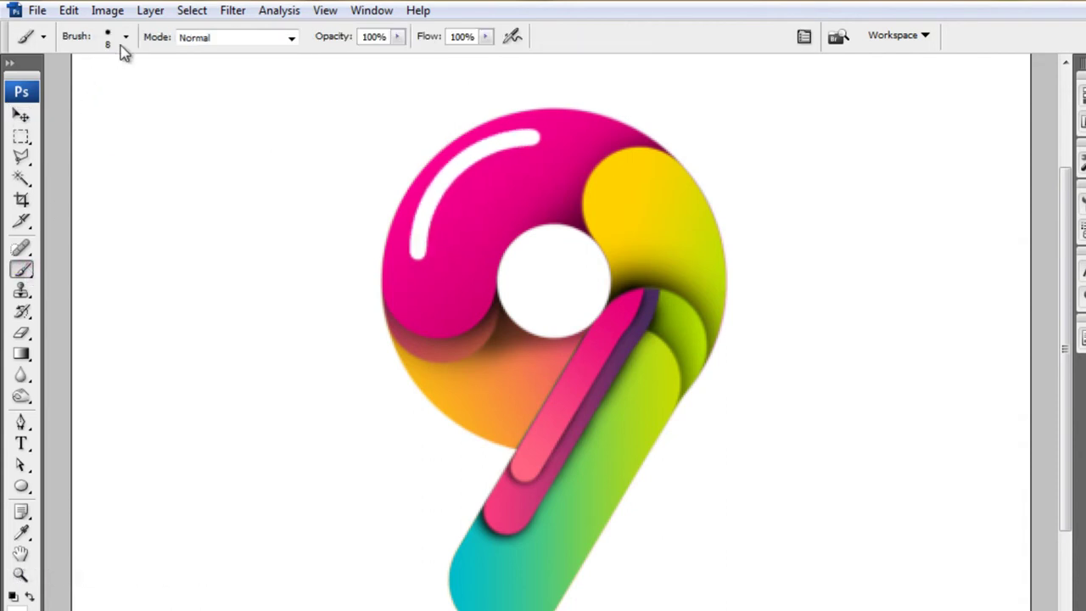
{"action": "left_click", "coordinate": [125, 37]}
{"action": "type", "text": "6"}
{"action": "key", "text": "Return"}
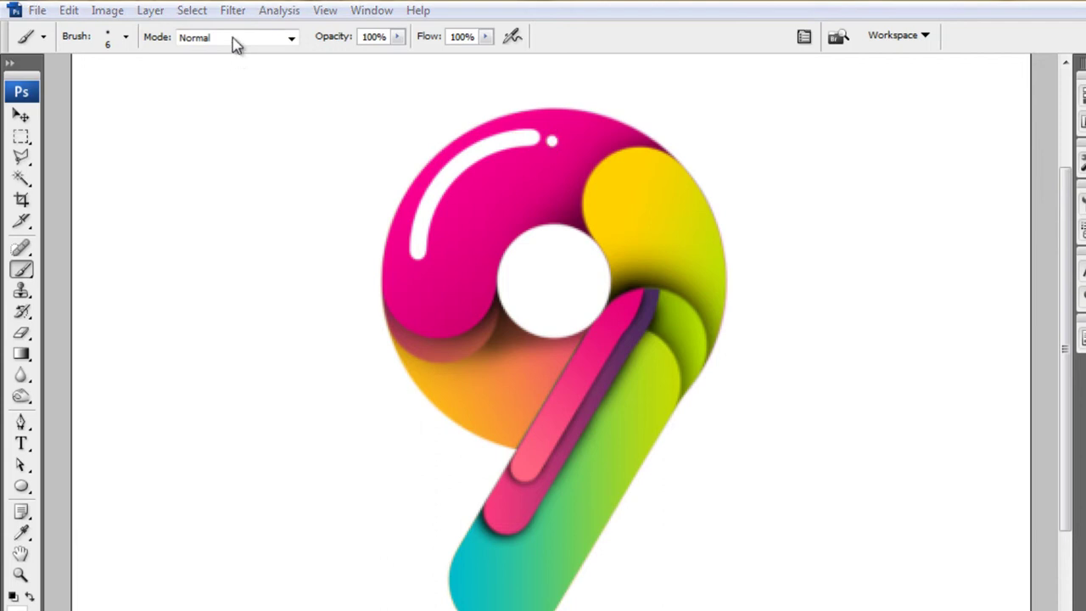
Step: Soften the arc and dot with a 0.6 px Gaussian Blur
{"action": "left_click", "coordinate": [233, 10]}
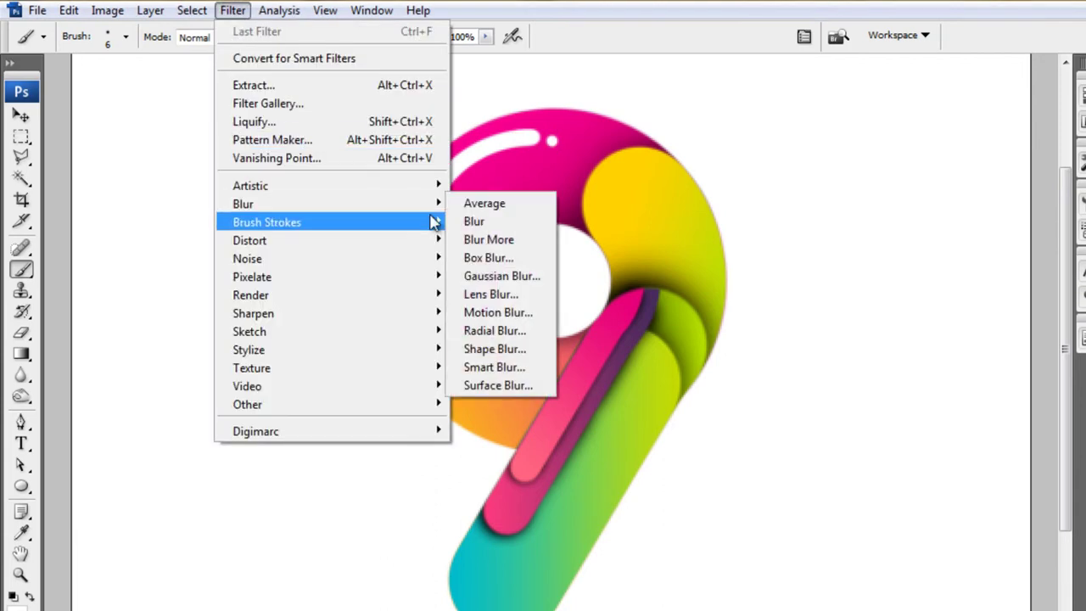
{"action": "left_click", "coordinate": [507, 274]}
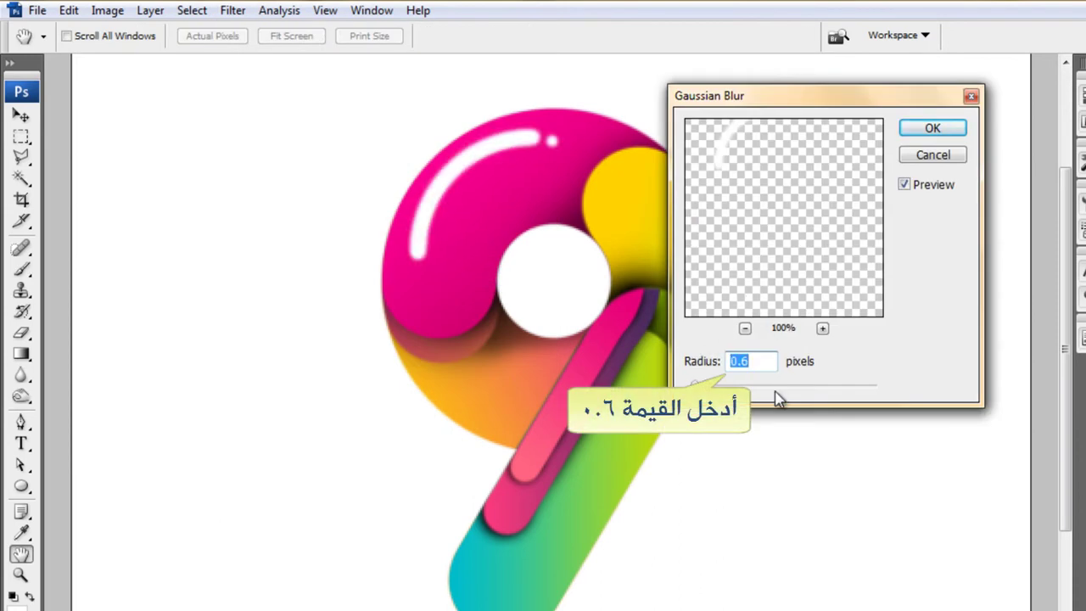
{"action": "left_click", "coordinate": [933, 129]}
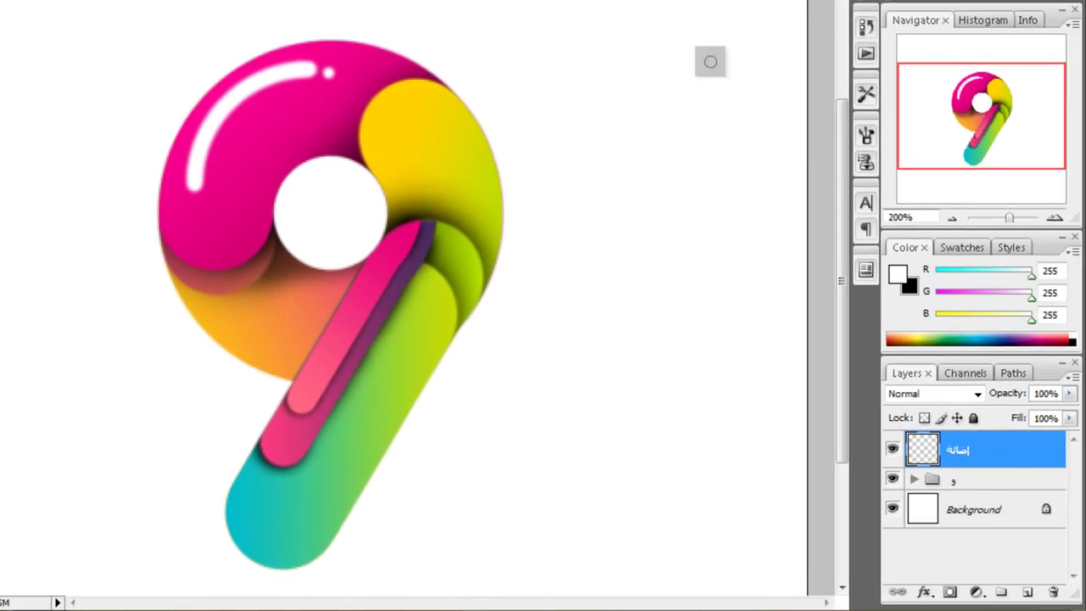
Step: On a new layer, stroke a white brush line along the green stroke's path
{"action": "left_click", "coordinate": [1027, 591]}
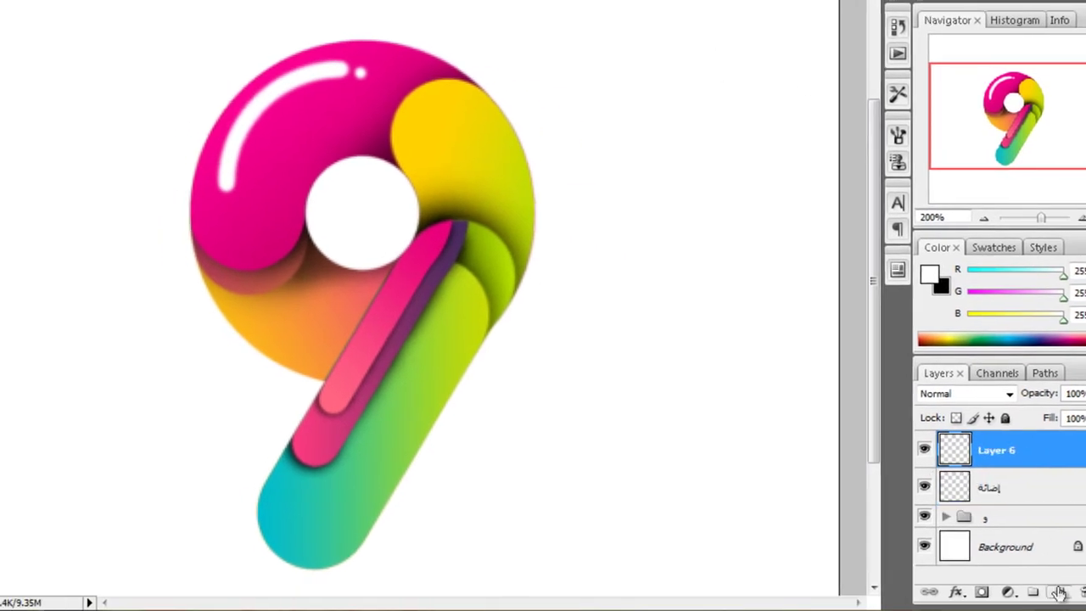
{"action": "left_click", "coordinate": [21, 355]}
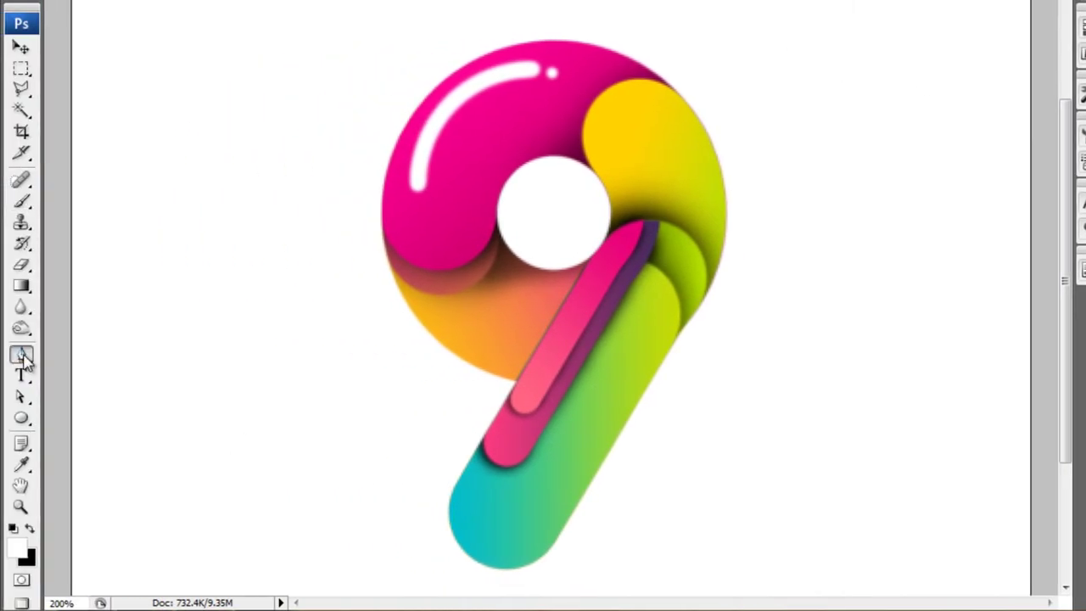
{"action": "left_click", "coordinate": [650, 321]}
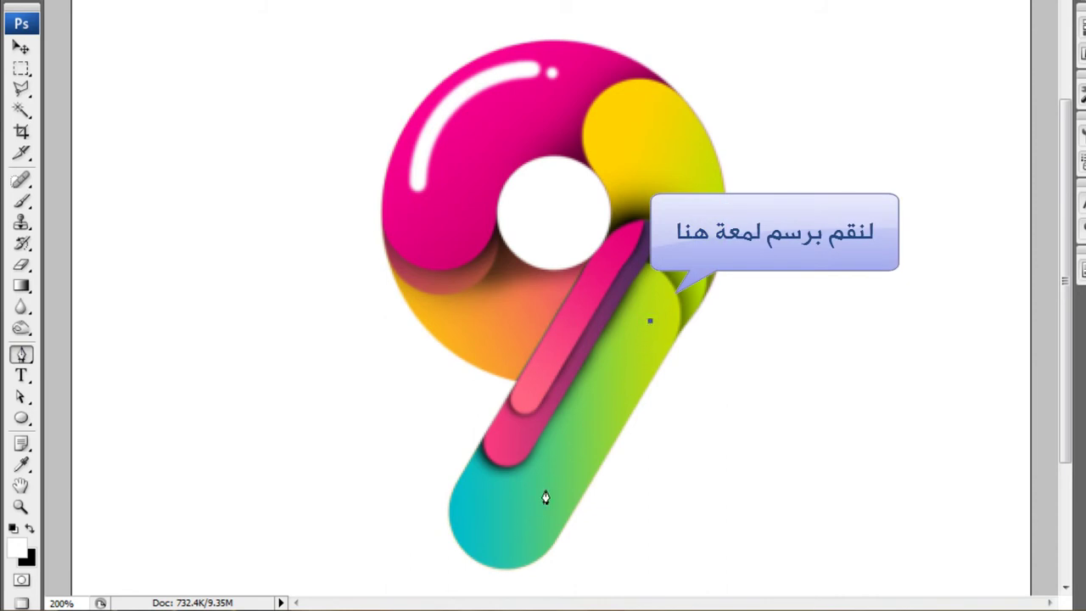
{"action": "left_click", "coordinate": [546, 490]}
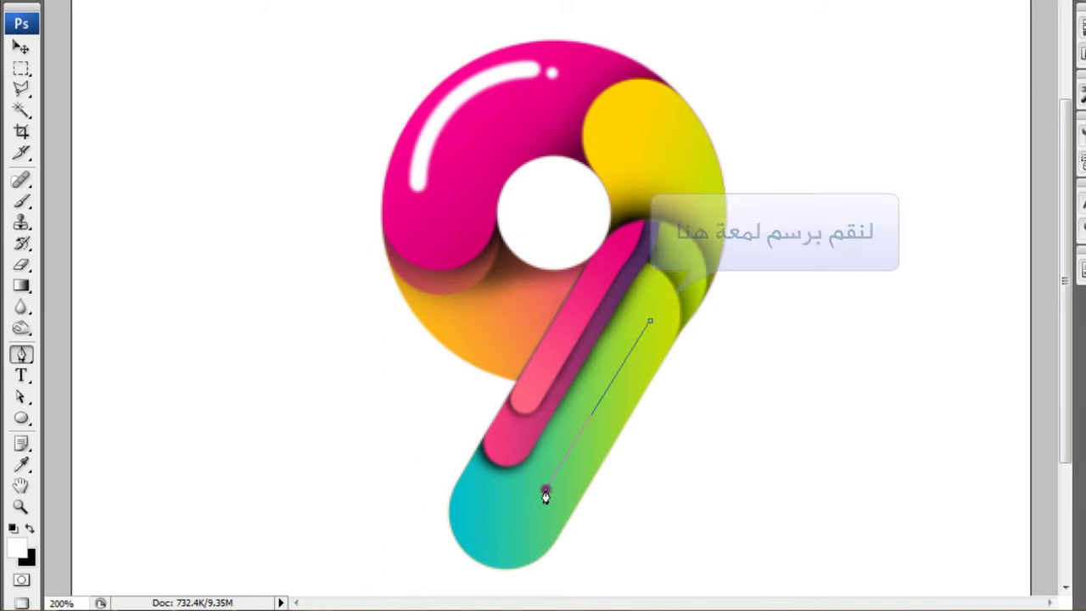
{"action": "right_click", "coordinate": [660, 441]}
{"action": "left_click", "coordinate": [727, 364]}
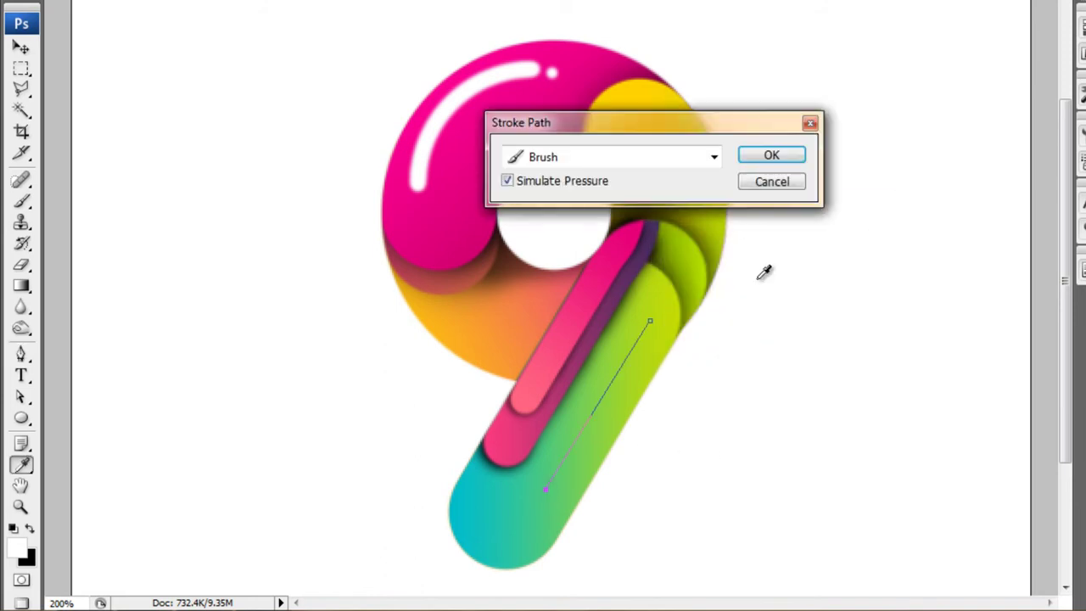
{"action": "left_click", "coordinate": [768, 156]}
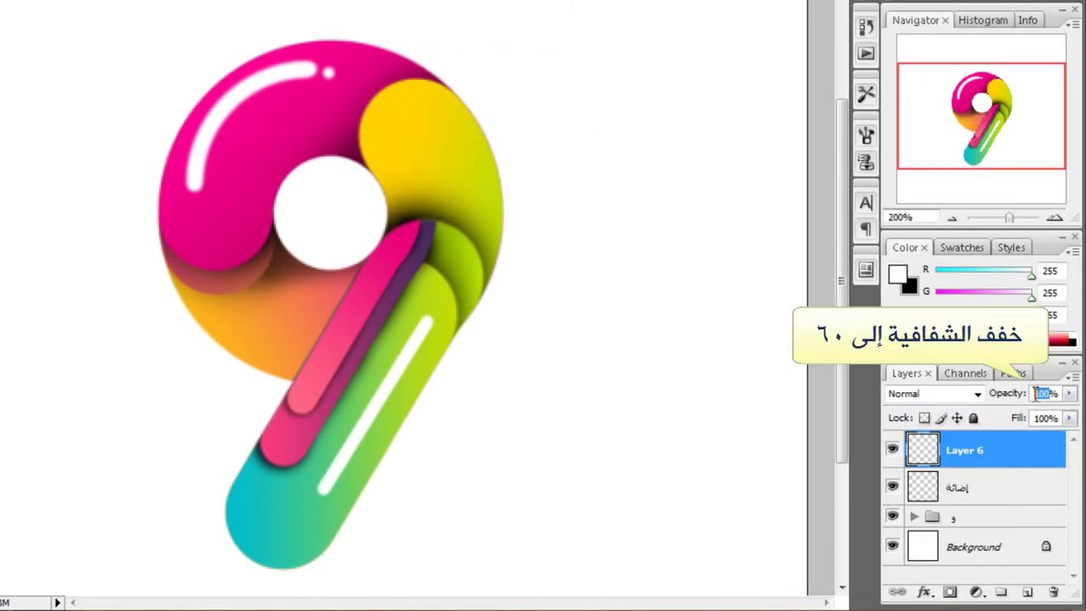
Step: Set the stripe layer to 60% opacity and apply Gaussian Blur to it
{"action": "type", "text": "60"}
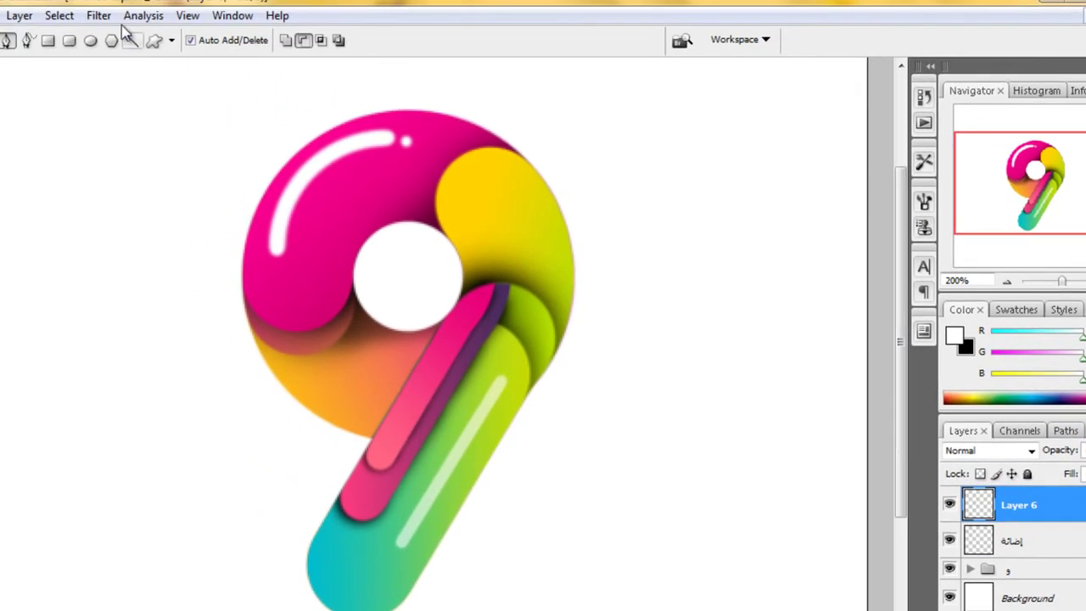
{"action": "left_click", "coordinate": [98, 15]}
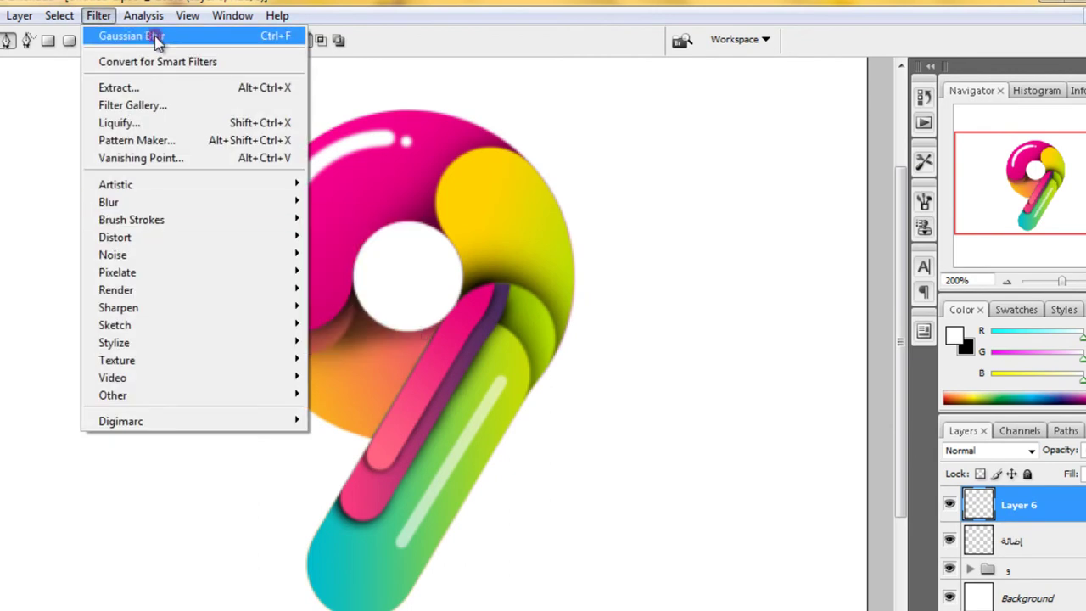
{"action": "left_click", "coordinate": [157, 38]}
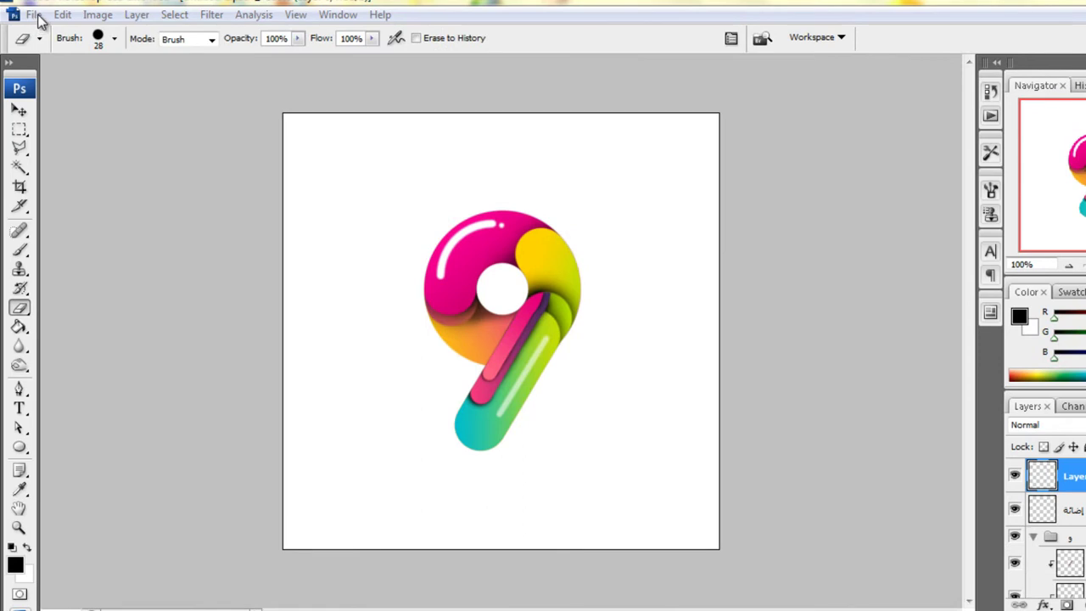
Step: Browse My Pictures in the Open dialog and select the flower cut-outs image
{"action": "left_click", "coordinate": [33, 14]}
{"action": "left_click", "coordinate": [51, 48]}
{"action": "left_click", "coordinate": [288, 129]}
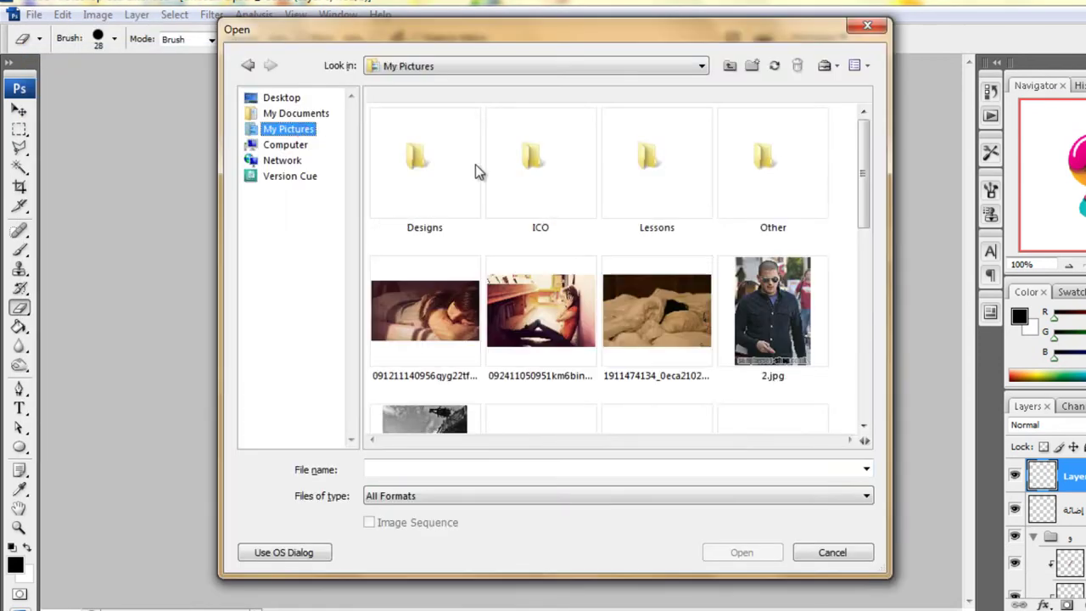
{"action": "scroll", "coordinate": [857, 178], "scroll_direction": "down", "scroll_amount": 5}
{"action": "left_click", "coordinate": [654, 181]}
Step: Open Flower PNGs, copy the yellow flower onto its own layer, and hide the original layer
{"action": "double_click", "coordinate": [654, 182]}
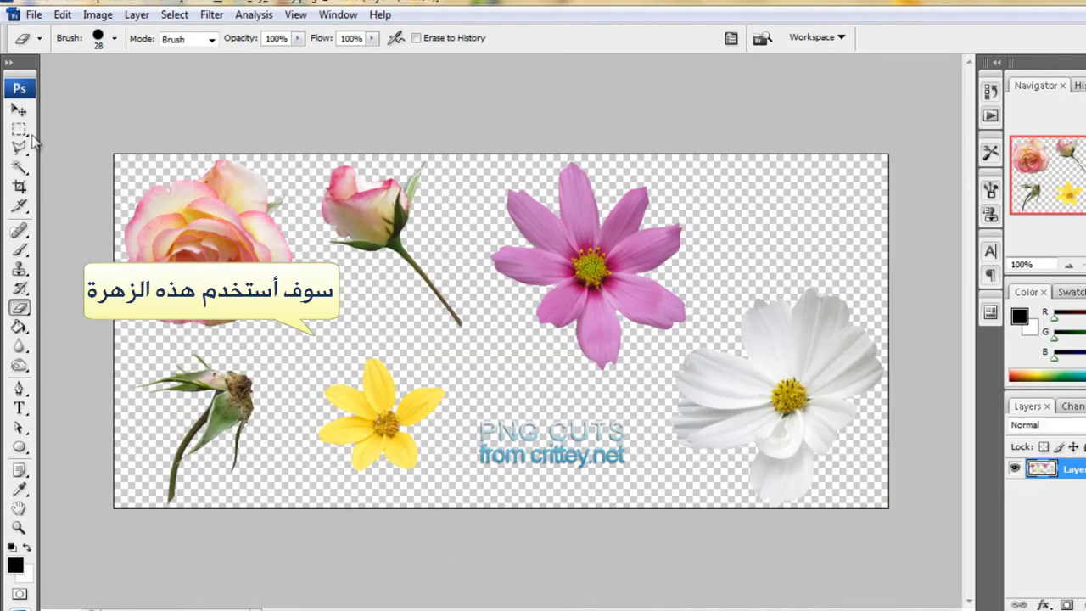
{"action": "left_click", "coordinate": [20, 129]}
{"action": "left_click_drag", "start_coordinate": [311, 337], "coordinate": [453, 490]}
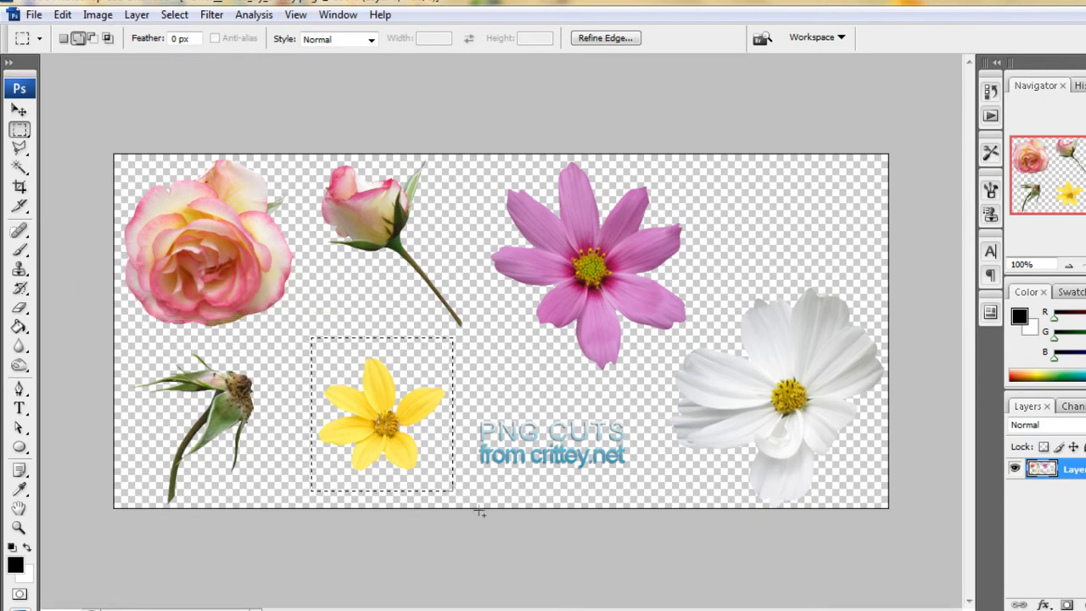
{"action": "key", "text": "ctrl+j"}
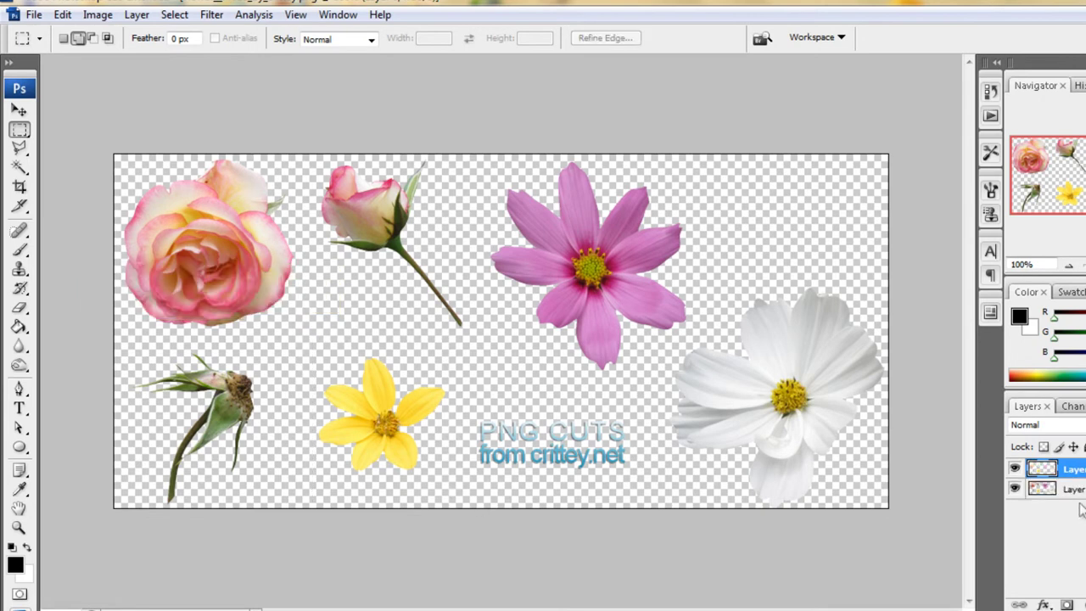
{"action": "left_click", "coordinate": [1016, 489]}
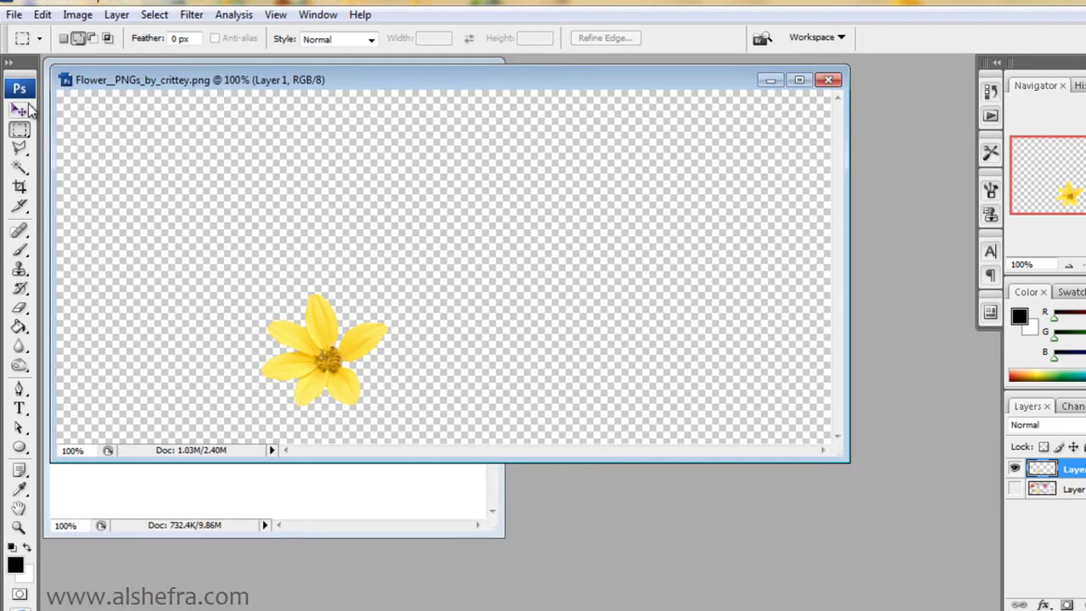
Step: Drag the yellow flower into the number 9 document and place it on the 9
{"action": "left_click", "coordinate": [22, 109]}
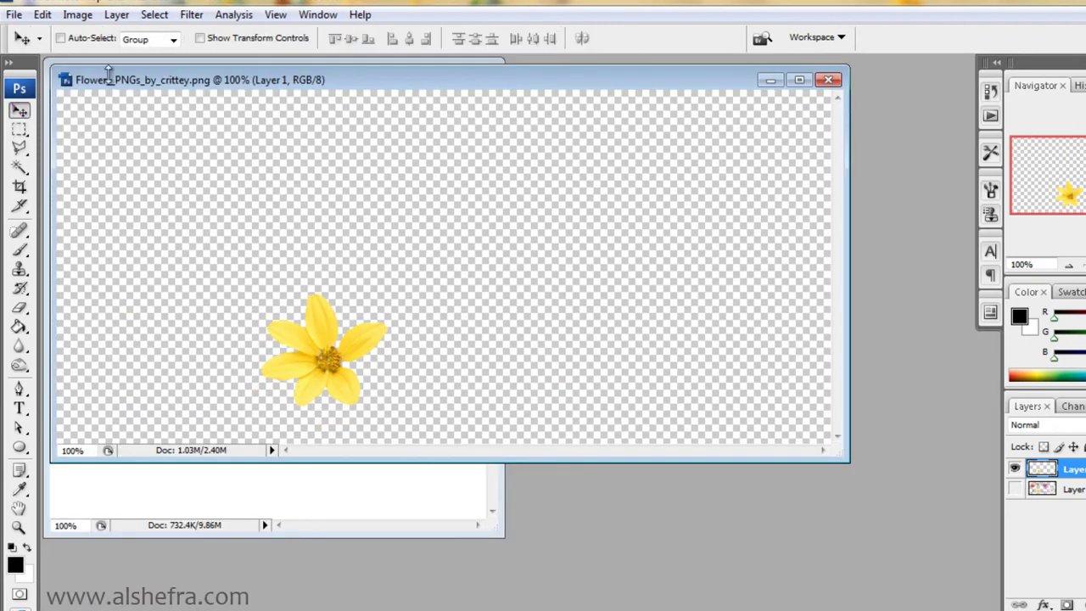
{"action": "left_click_drag", "start_coordinate": [140, 84], "coordinate": [593, 101]}
{"action": "mouse_move", "coordinate": [776, 394]}
{"action": "left_mouse_down"}
{"action": "mouse_move", "coordinate": [511, 375]}
{"action": "mouse_move", "coordinate": [311, 247]}
{"action": "left_mouse_up"}
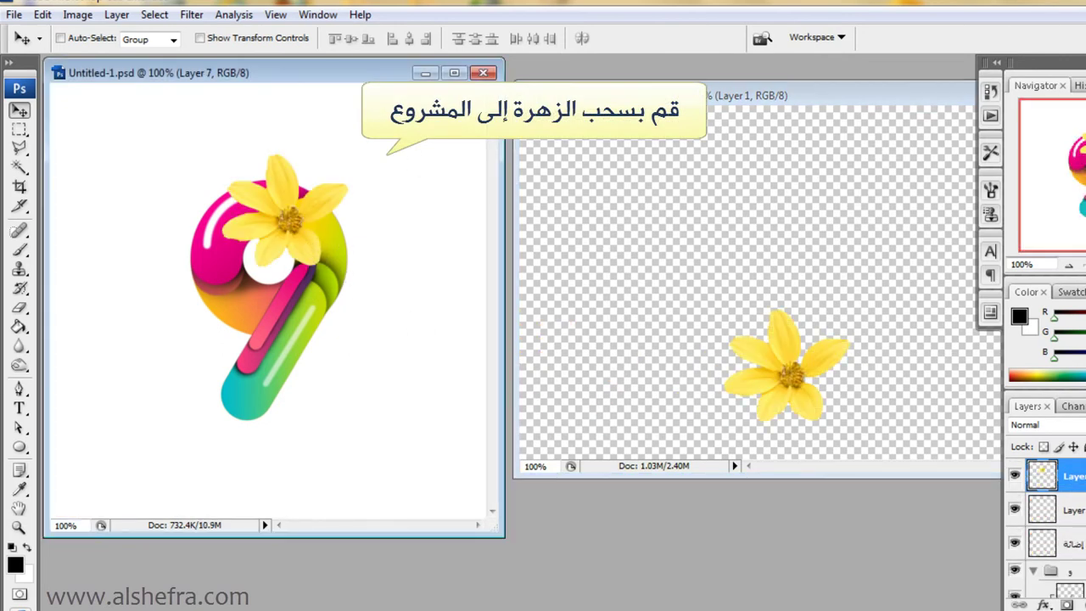
{"action": "left_click", "coordinate": [454, 73]}
{"action": "left_click_drag", "start_coordinate": [530, 265], "coordinate": [543, 272]}
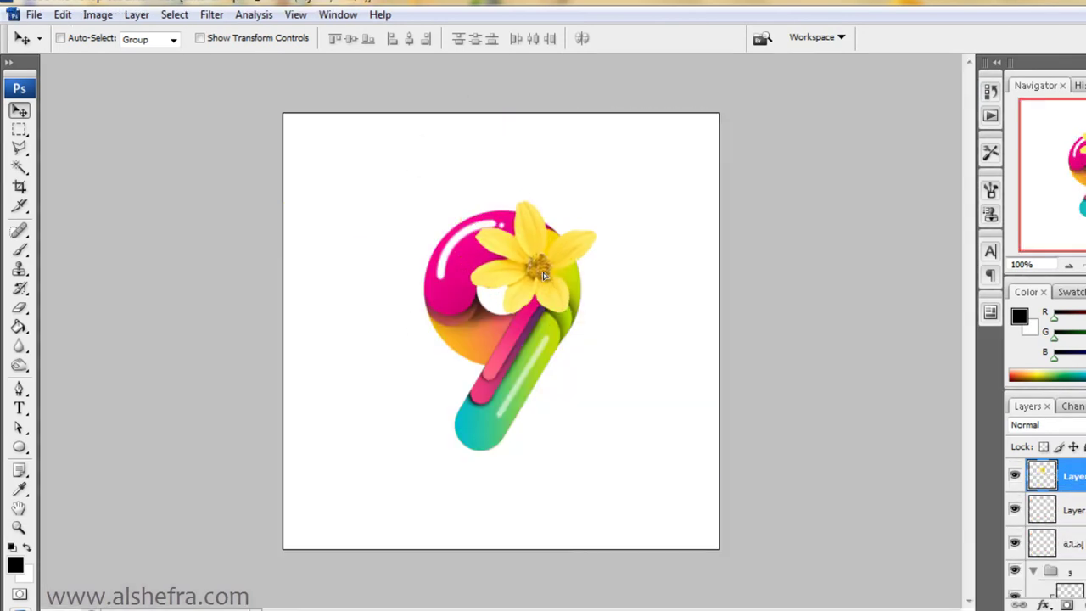
Step: Scale the flower to about 60% over the yellow section beside the hole
{"action": "left_click", "coordinate": [259, 38]}
{"action": "left_click_drag", "start_coordinate": [596, 314], "coordinate": [555, 277]}
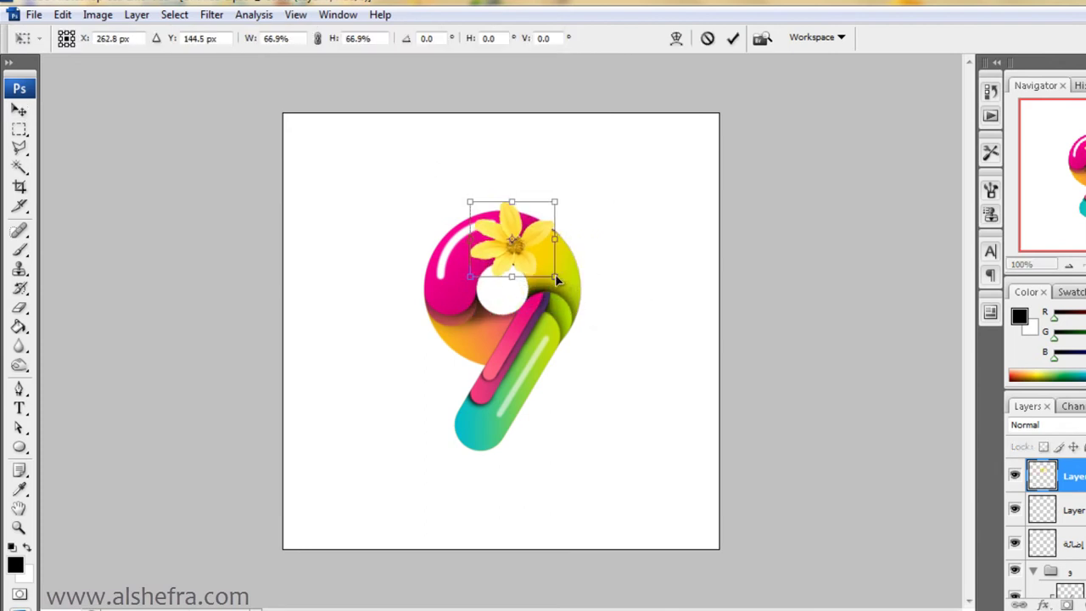
{"action": "left_click_drag", "start_coordinate": [528, 243], "coordinate": [557, 286]}
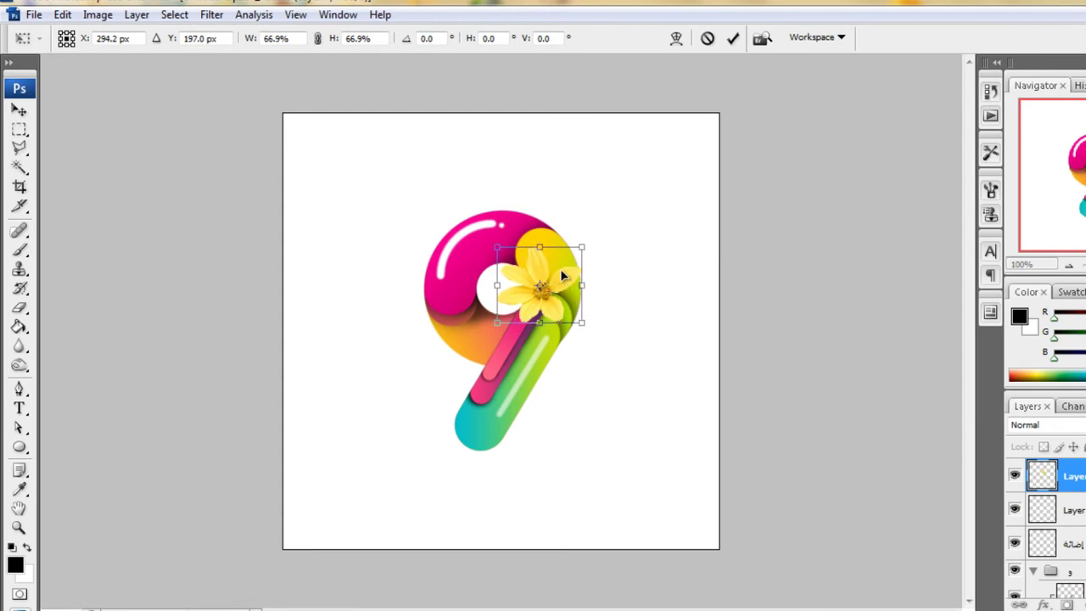
{"action": "left_click_drag", "start_coordinate": [497, 247], "coordinate": [503, 252]}
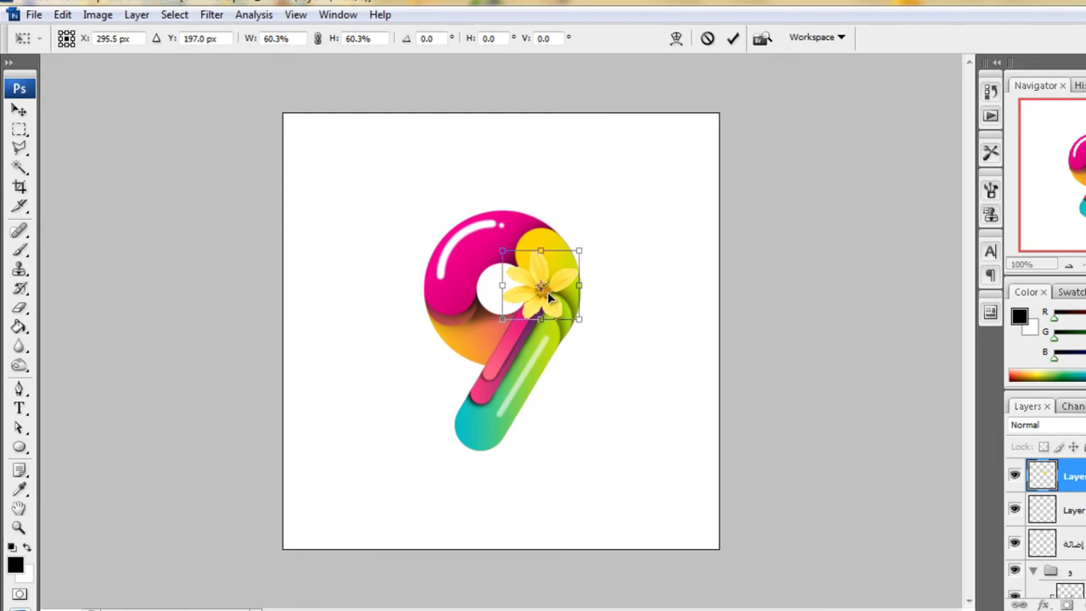
{"action": "key", "text": "Return"}
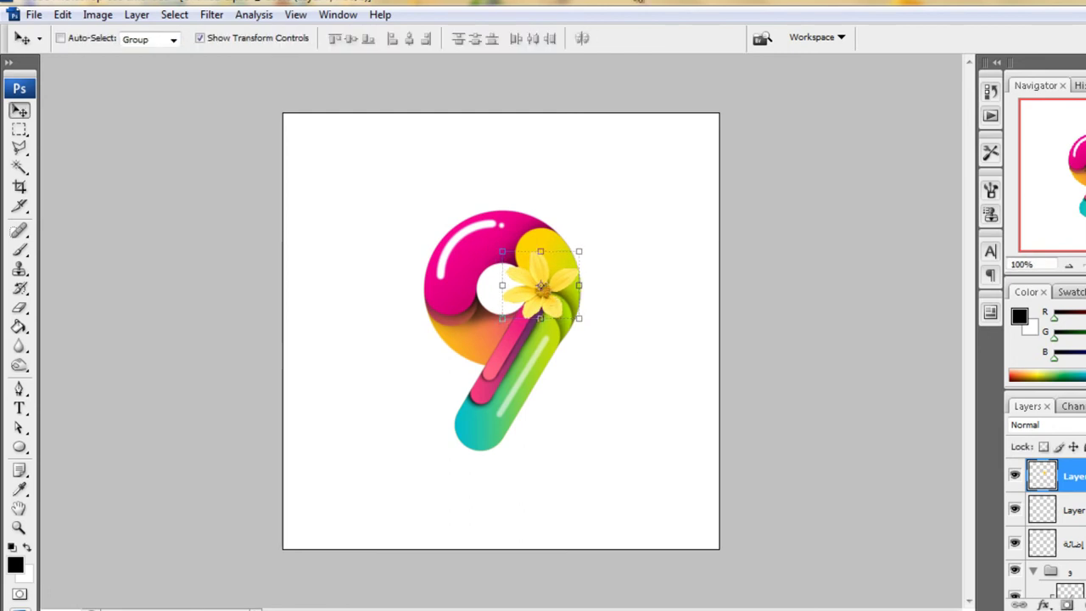
{"action": "left_click", "coordinate": [301, 39]}
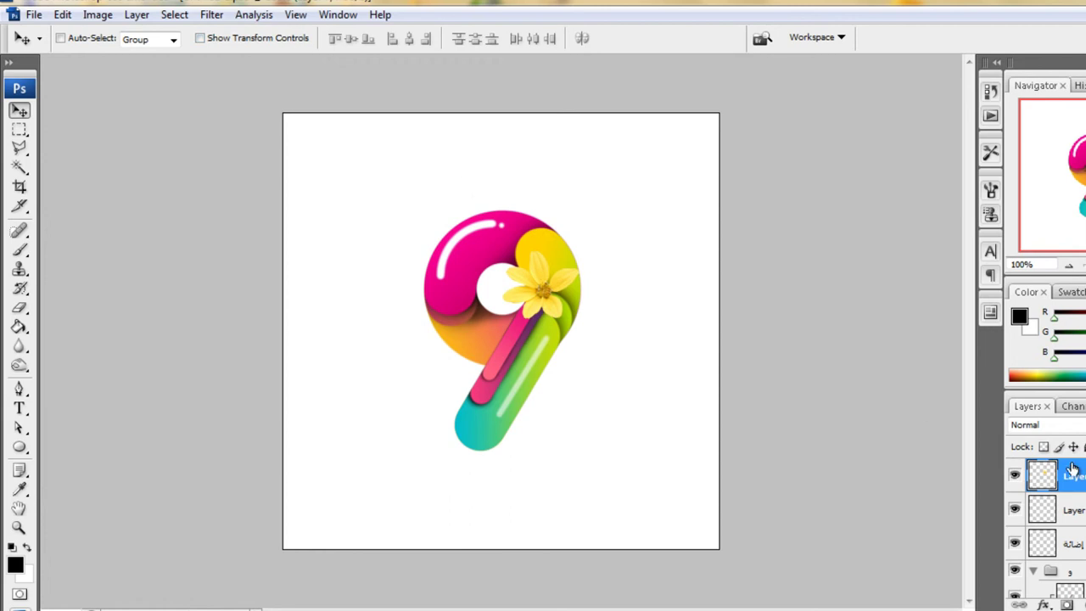
{"action": "left_click", "coordinate": [1045, 604]}
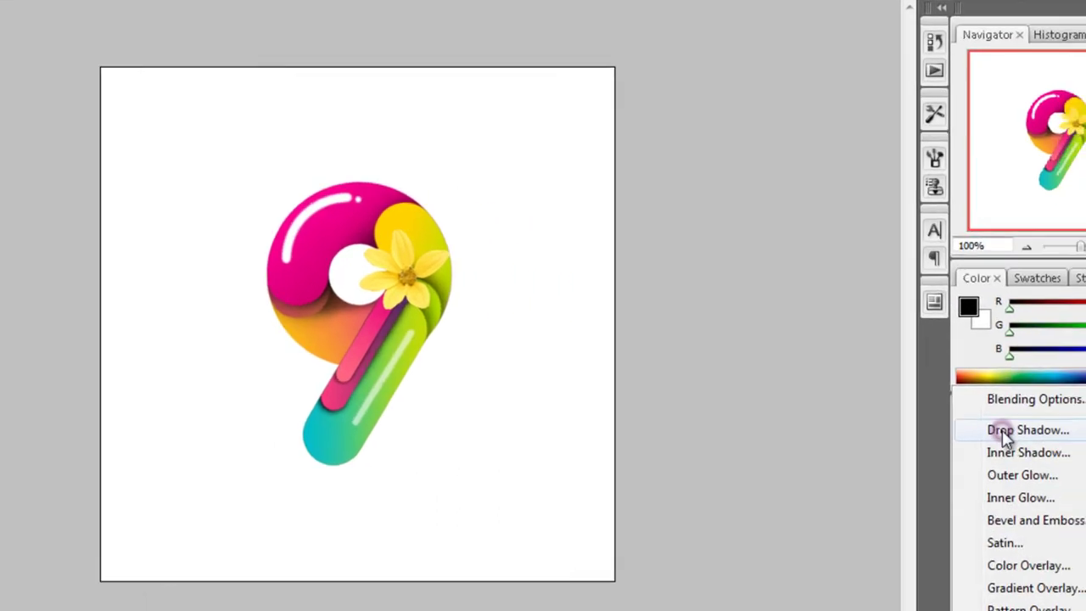
Step: Apply a Drop Shadow to the flower: distance 3 px, size 4 px, opacity 57%
{"action": "left_click", "coordinate": [1047, 420]}
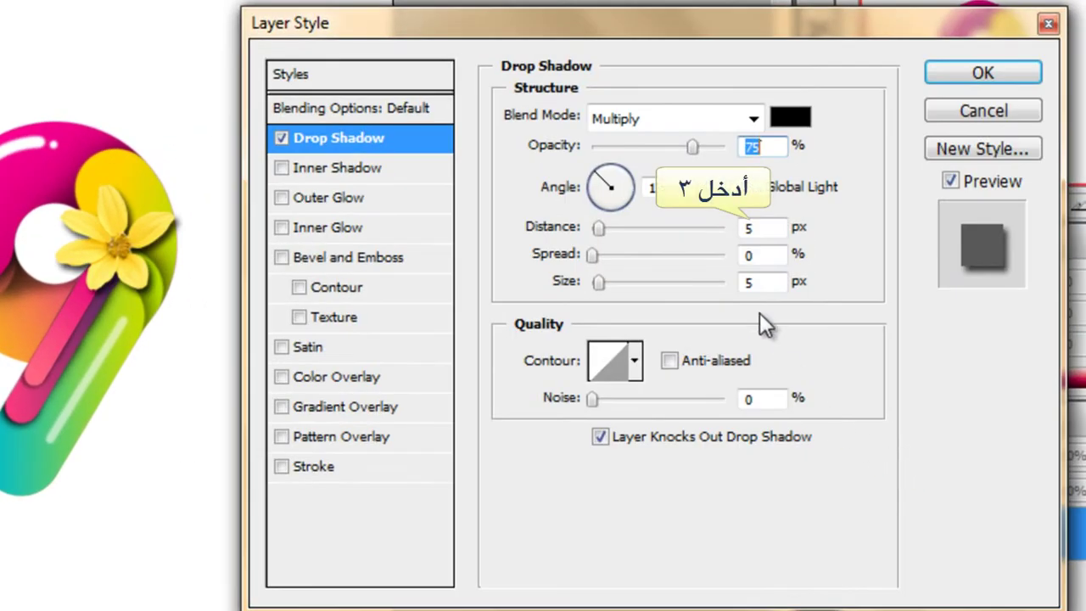
{"action": "double_click", "coordinate": [758, 229]}
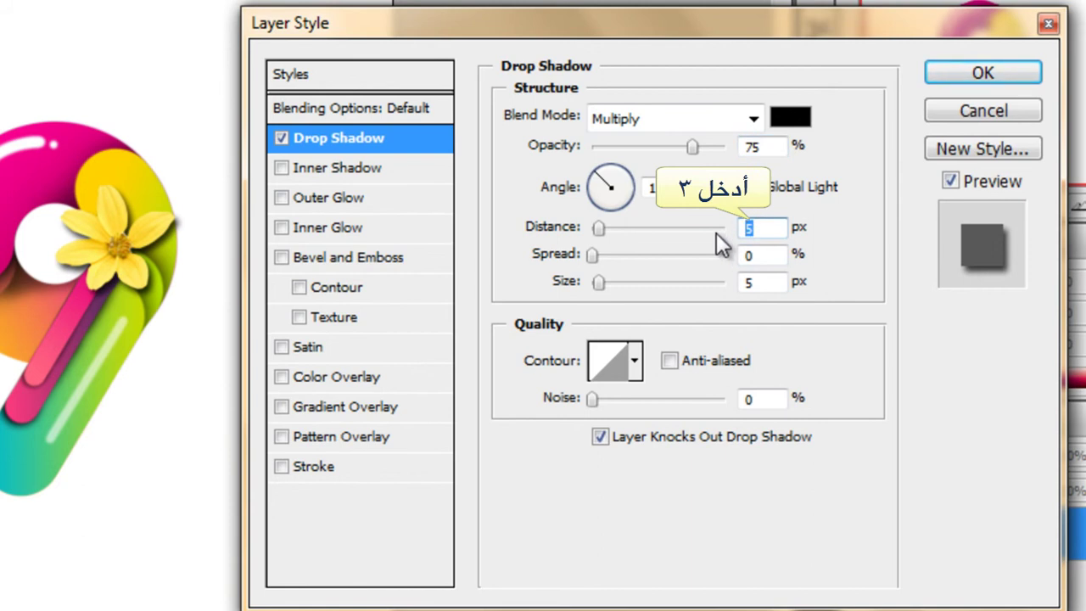
{"action": "type", "text": "3"}
{"action": "double_click", "coordinate": [766, 282]}
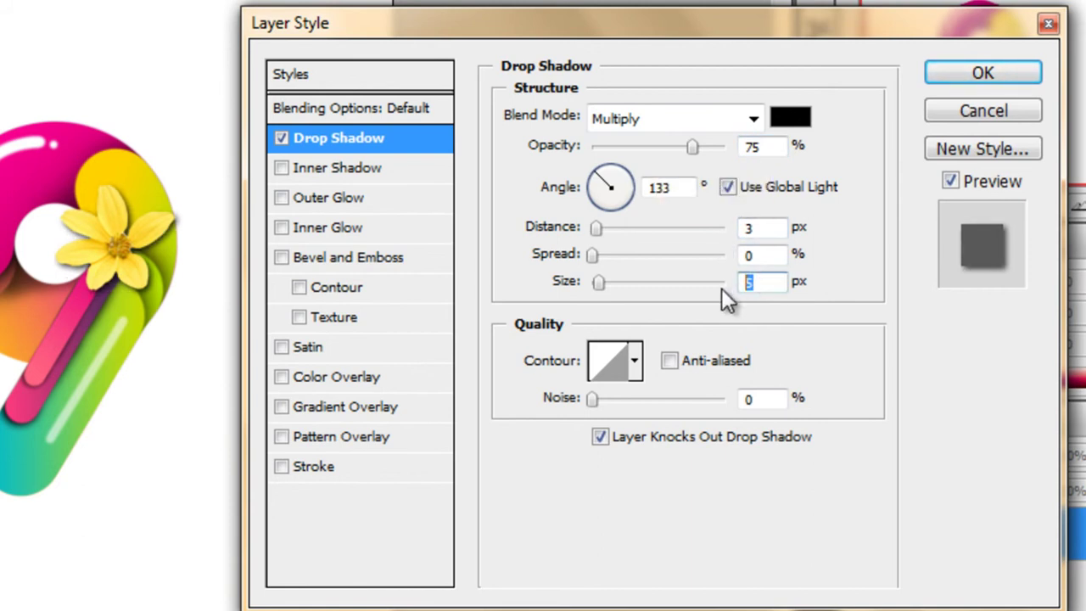
{"action": "type", "text": "3"}
{"action": "key", "text": "Up"}
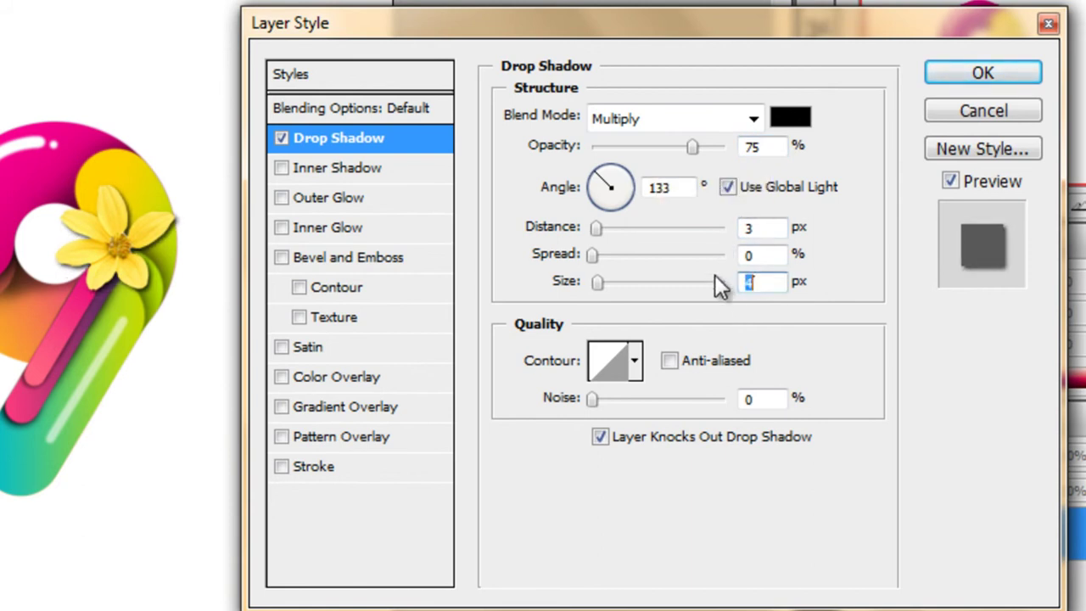
{"action": "left_click", "coordinate": [659, 146]}
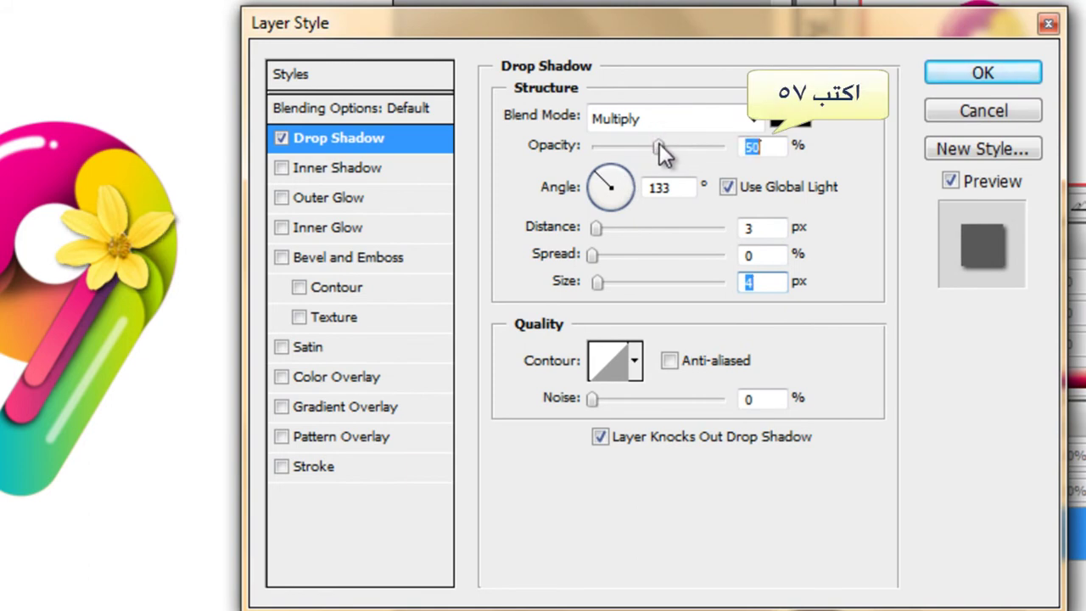
{"action": "left_click_drag", "start_coordinate": [659, 146], "coordinate": [668, 146]}
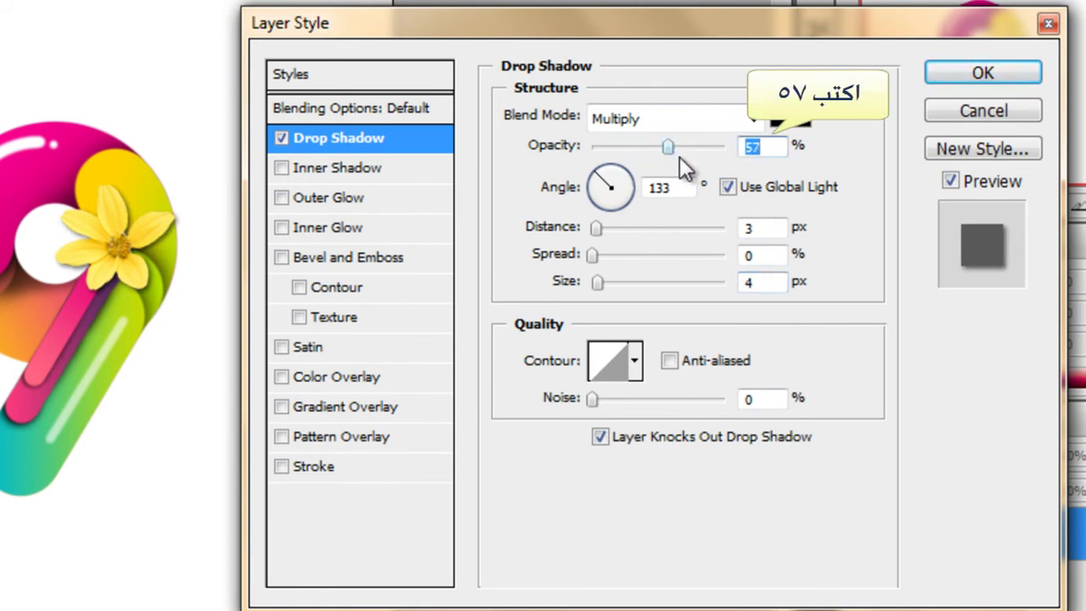
{"action": "left_click", "coordinate": [967, 79]}
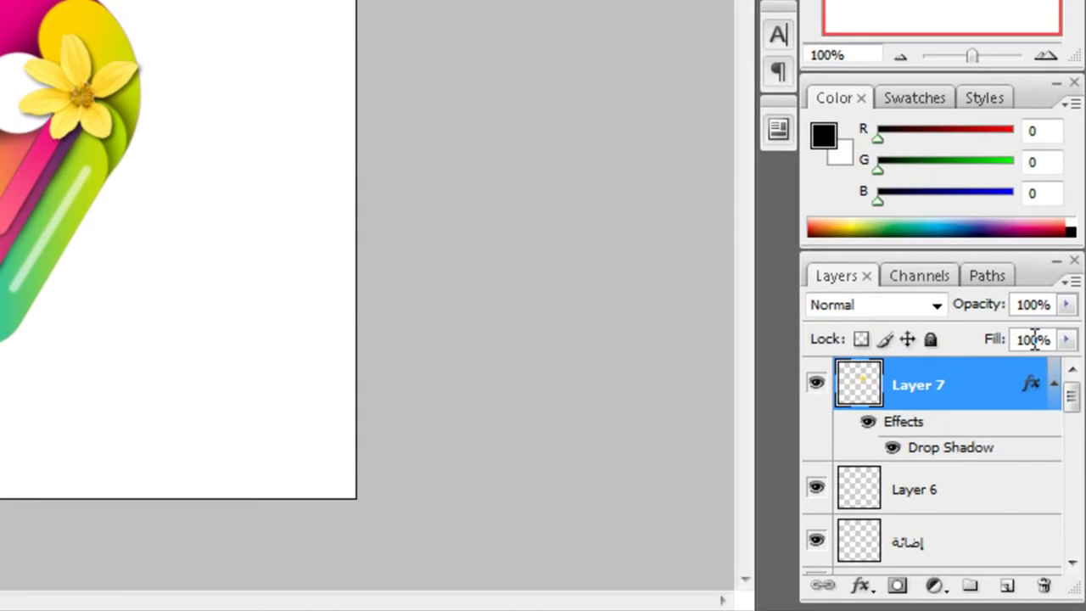
Step: Rename the flower layer (Layer 7) to زهرة
{"action": "left_click", "coordinate": [1053, 383]}
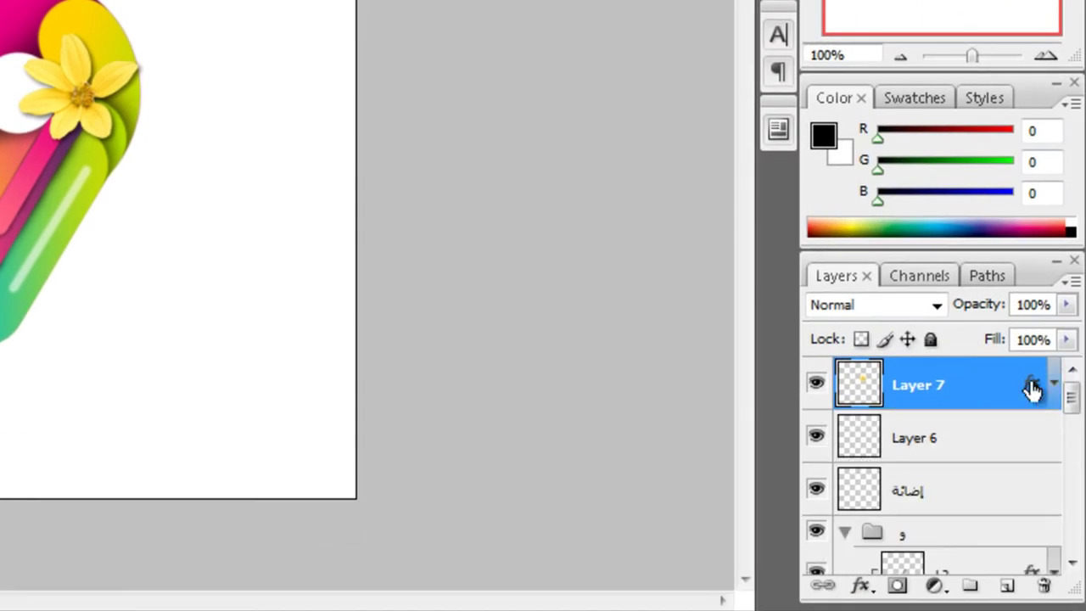
{"action": "double_click", "coordinate": [931, 384]}
{"action": "type", "text": "ا"}
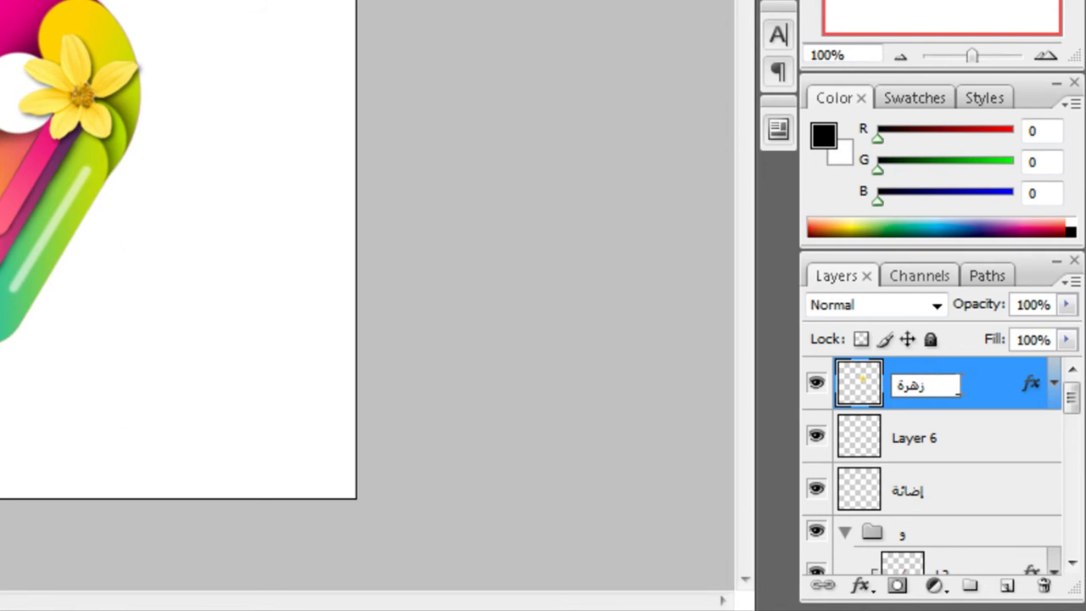
{"action": "left_click", "coordinate": [969, 393]}
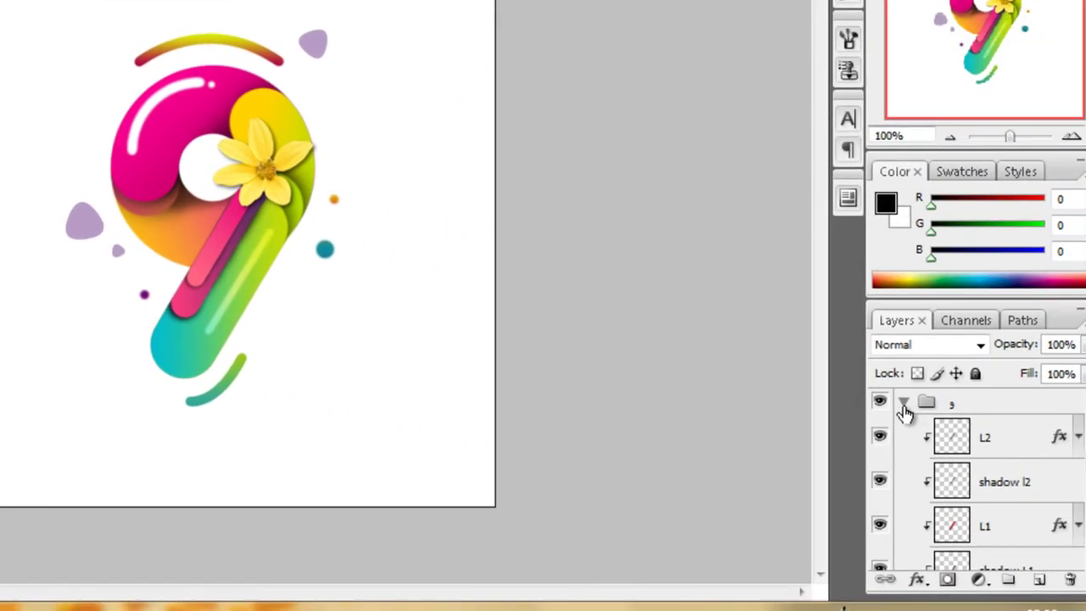
Step: Collapse the group and add a new empty layer above Background
{"action": "left_click", "coordinate": [904, 413]}
{"action": "left_click", "coordinate": [982, 550]}
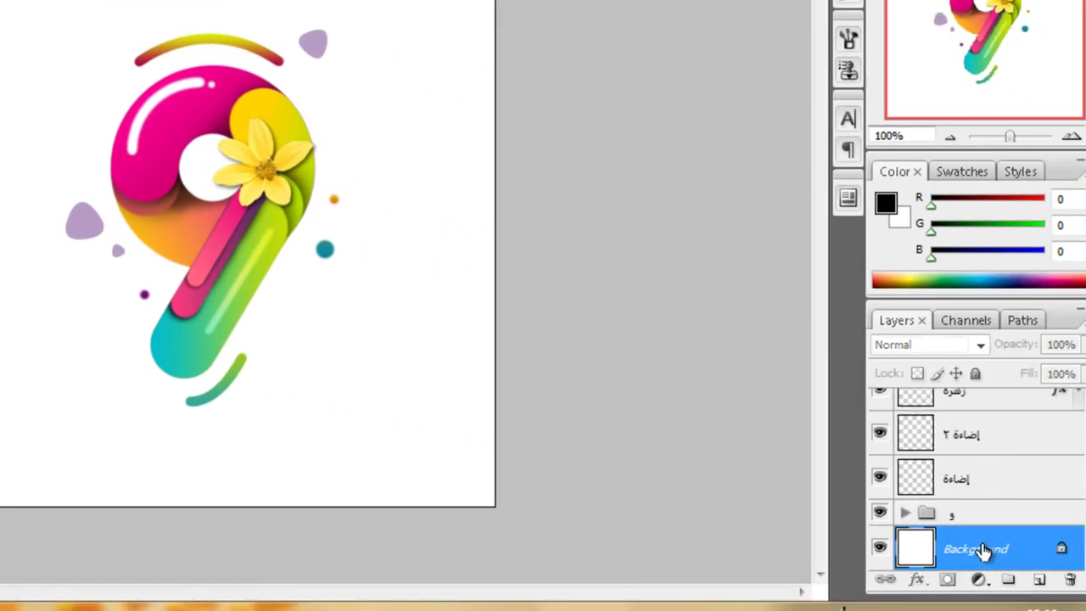
{"action": "left_click", "coordinate": [1036, 577]}
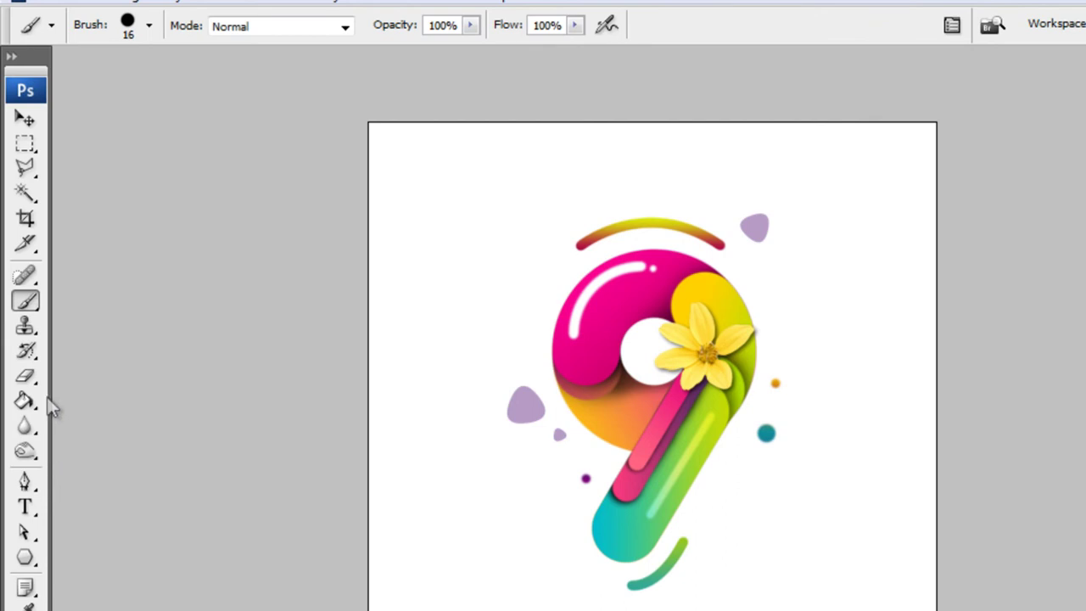
Step: Pick the soft 100 px brush preset and enter ff02ea as the foreground colour
{"action": "left_click", "coordinate": [149, 26]}
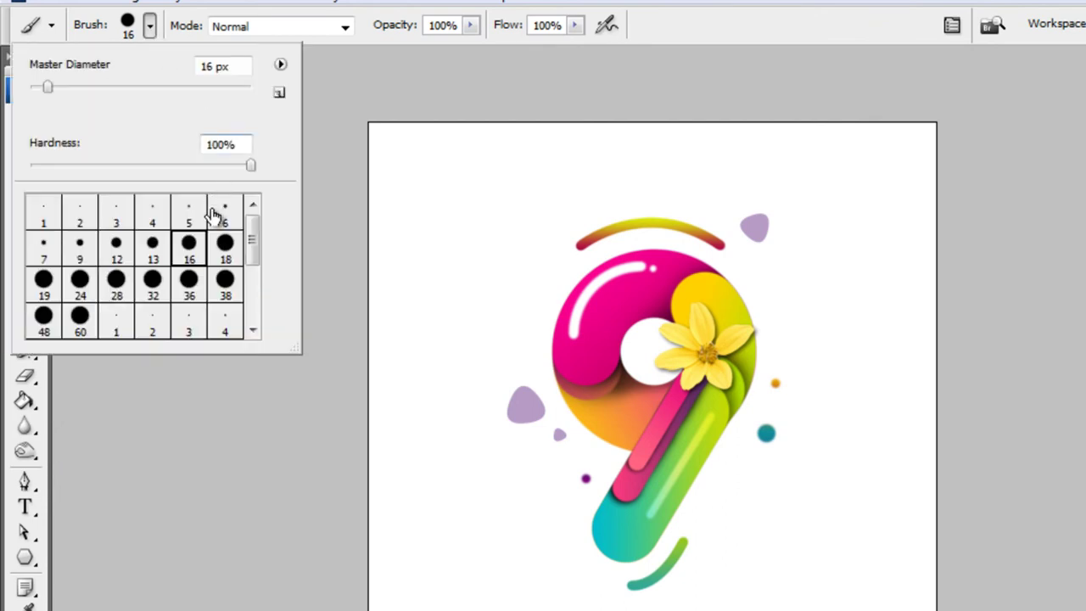
{"action": "scroll", "coordinate": [227, 255], "scroll_direction": "down", "scroll_amount": 1}
{"action": "scroll", "coordinate": [226, 262], "scroll_direction": "down", "scroll_amount": 2}
{"action": "scroll", "coordinate": [203, 271], "scroll_direction": "down", "scroll_amount": 1}
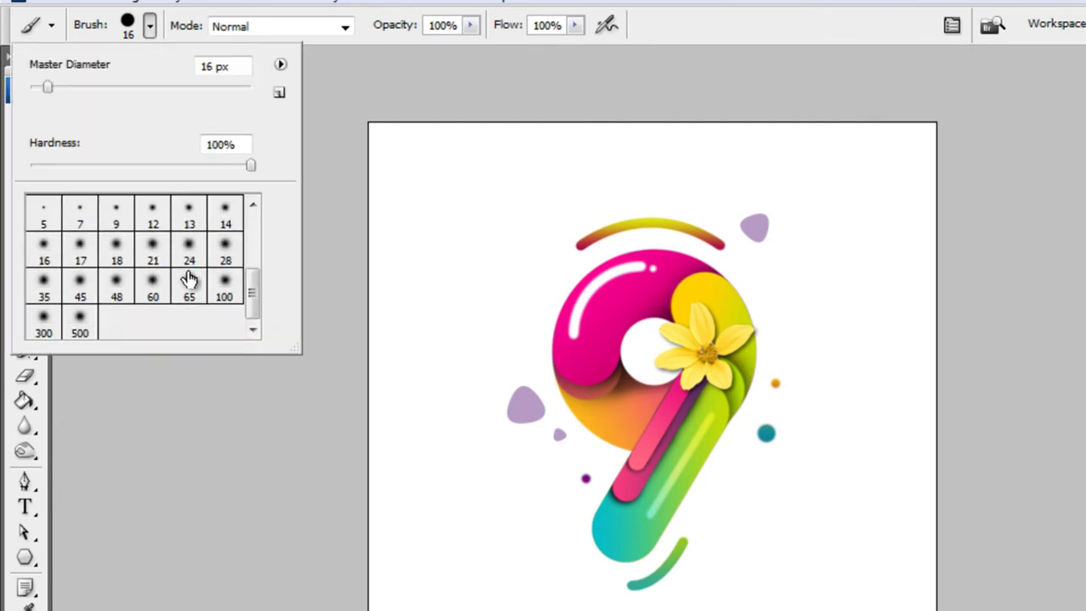
{"action": "left_click", "coordinate": [225, 288]}
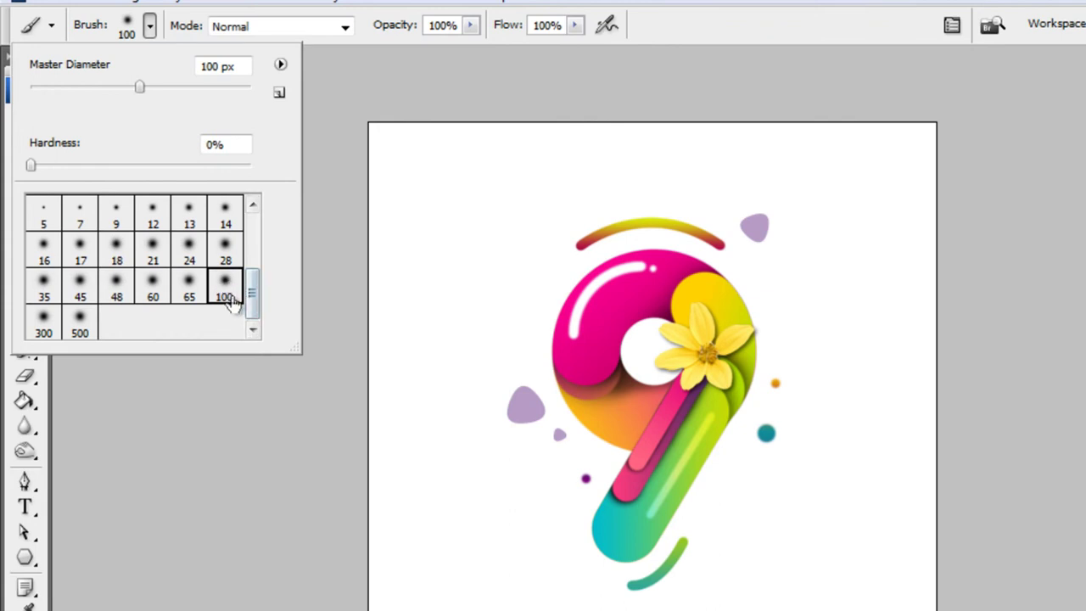
{"action": "left_click", "coordinate": [241, 382]}
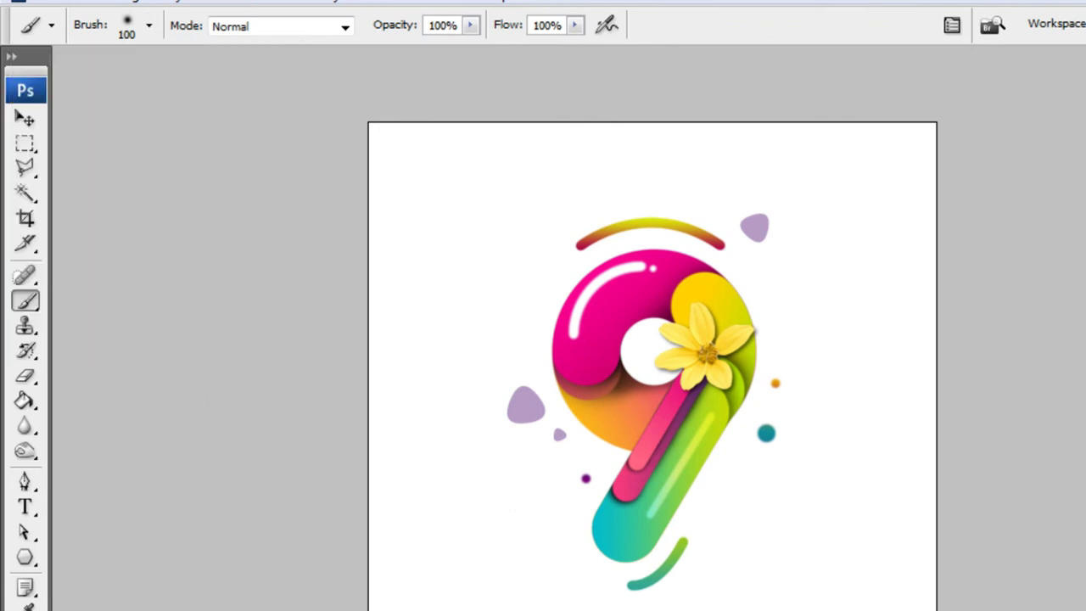
{"action": "left_click", "coordinate": [25, 607]}
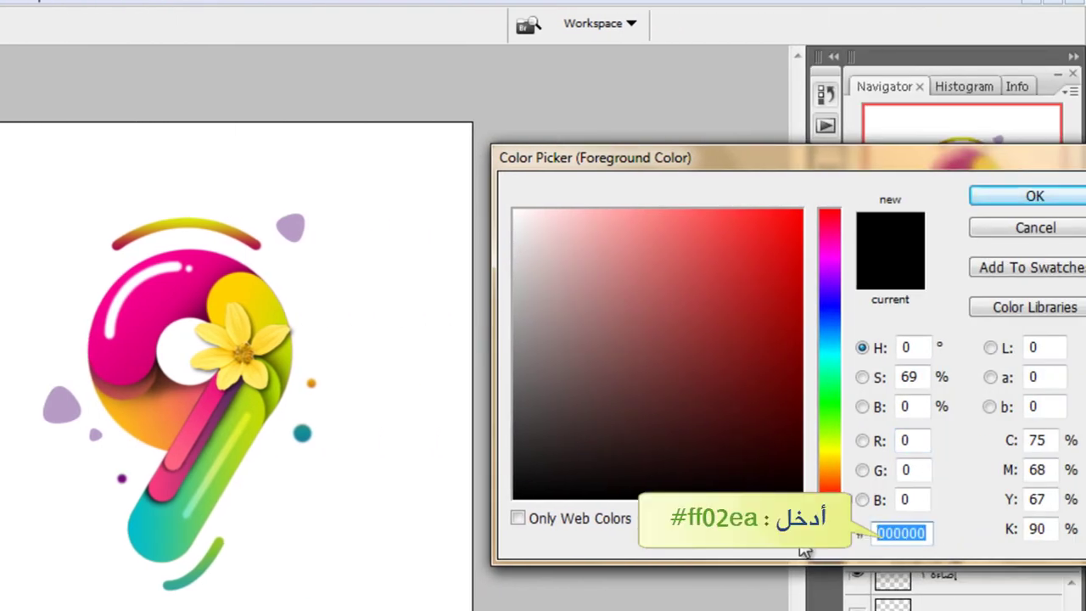
{"action": "type", "text": "ff"}
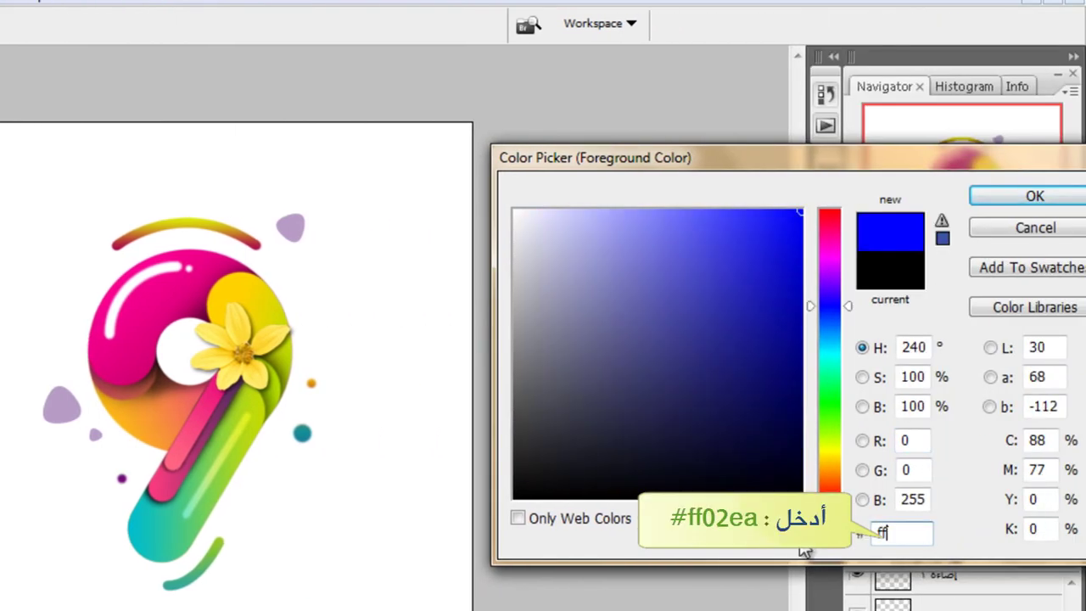
{"action": "type", "text": "02ea"}
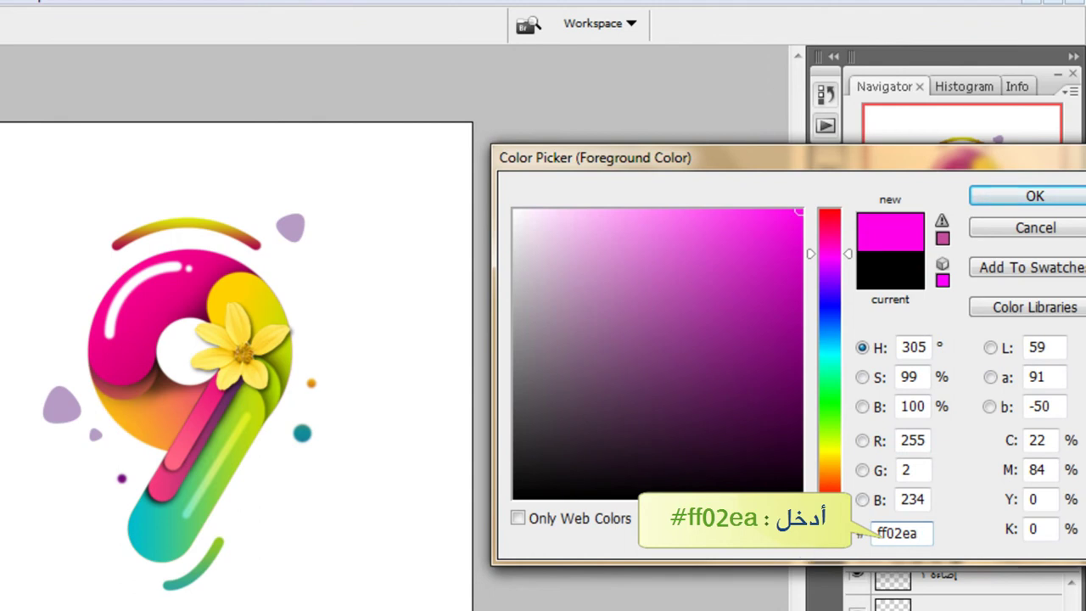
Step: Paint a magenta glow around the 9's left side and set the layer to Soft Light
{"action": "left_click", "coordinate": [1034, 196]}
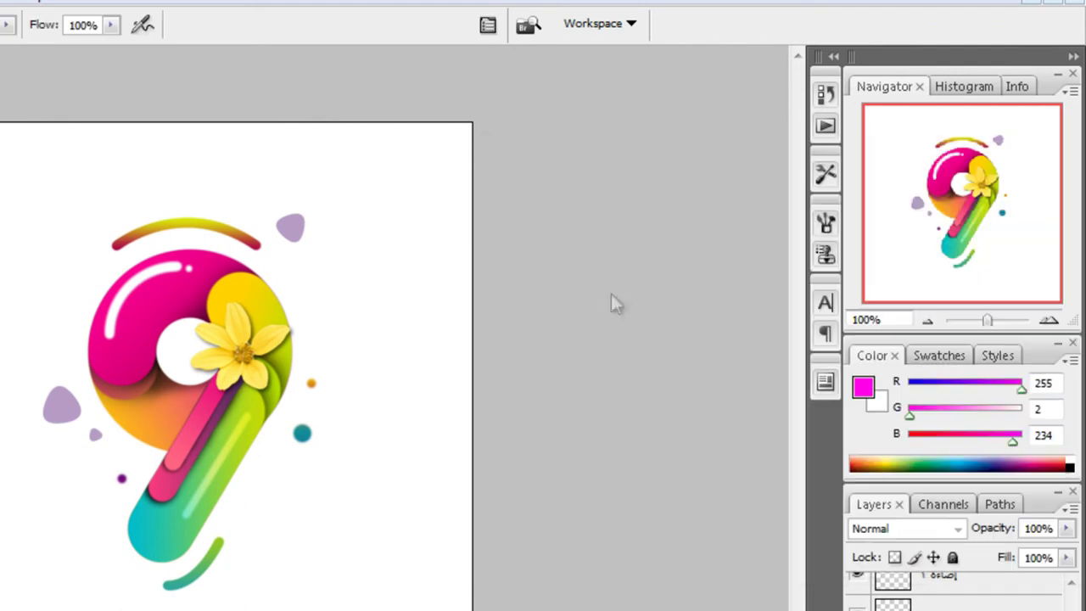
{"action": "left_click_drag", "start_coordinate": [84, 289], "coordinate": [161, 347]}
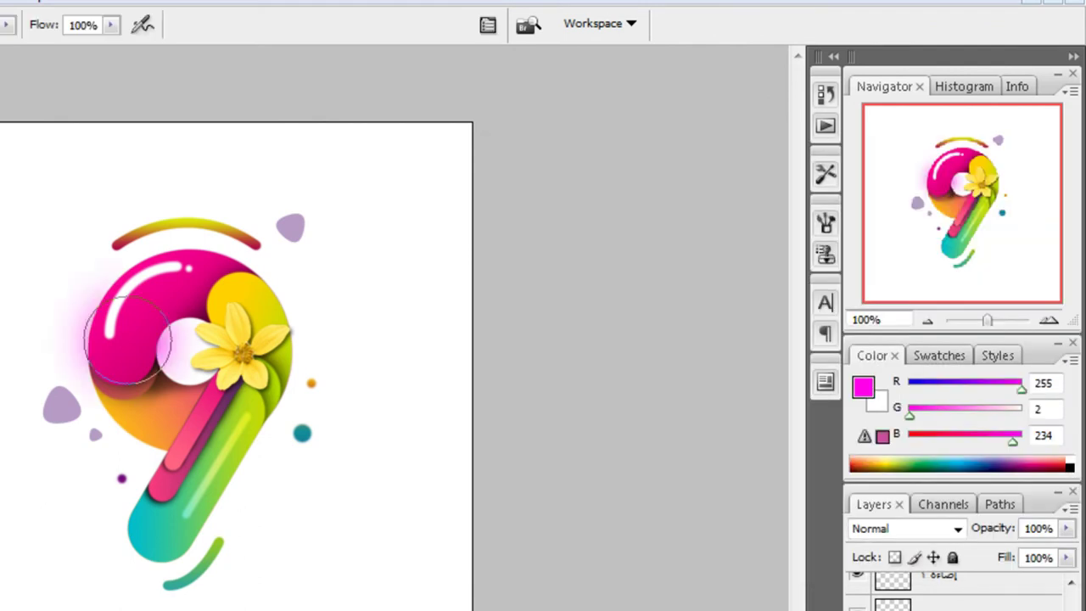
{"action": "mouse_move", "coordinate": [80, 339]}
{"action": "left_mouse_down"}
{"action": "mouse_move", "coordinate": [126, 392]}
{"action": "mouse_move", "coordinate": [148, 399]}
{"action": "mouse_move", "coordinate": [169, 386]}
{"action": "mouse_move", "coordinate": [127, 229]}
{"action": "mouse_move", "coordinate": [170, 219]}
{"action": "mouse_move", "coordinate": [289, 255]}
{"action": "mouse_move", "coordinate": [210, 344]}
{"action": "mouse_move", "coordinate": [301, 382]}
{"action": "mouse_move", "coordinate": [254, 424]}
{"action": "mouse_move", "coordinate": [230, 472]}
{"action": "mouse_move", "coordinate": [159, 533]}
{"action": "mouse_move", "coordinate": [144, 441]}
{"action": "mouse_move", "coordinate": [111, 415]}
{"action": "mouse_move", "coordinate": [169, 390]}
{"action": "left_mouse_up"}
{"action": "left_click", "coordinate": [906, 529]}
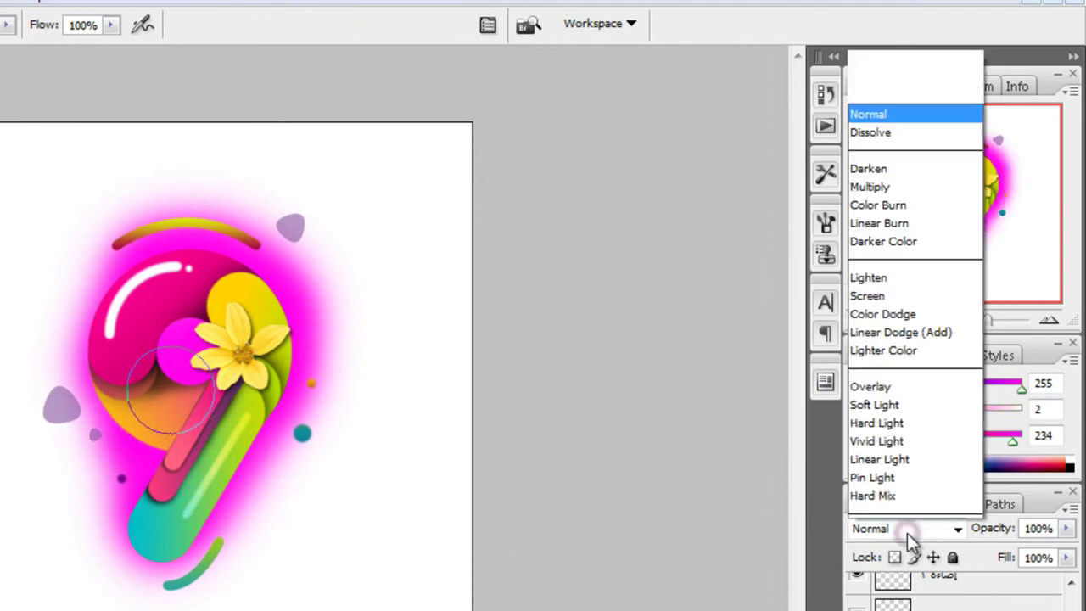
{"action": "left_click", "coordinate": [890, 271]}
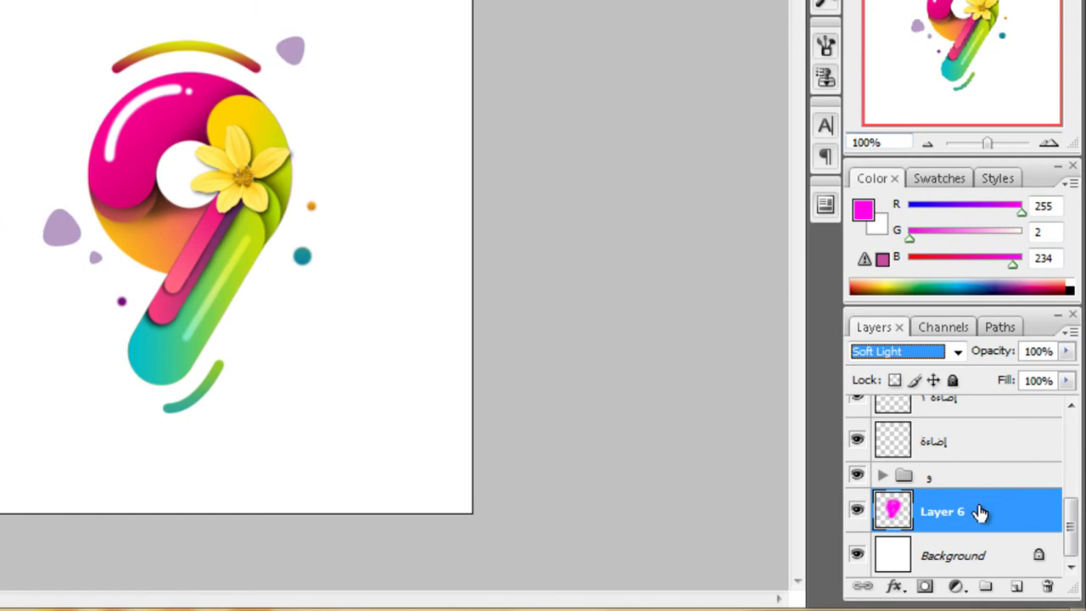
Step: Add a new layer above Layer 6 and set the painting colour to black
{"action": "left_click", "coordinate": [1016, 585]}
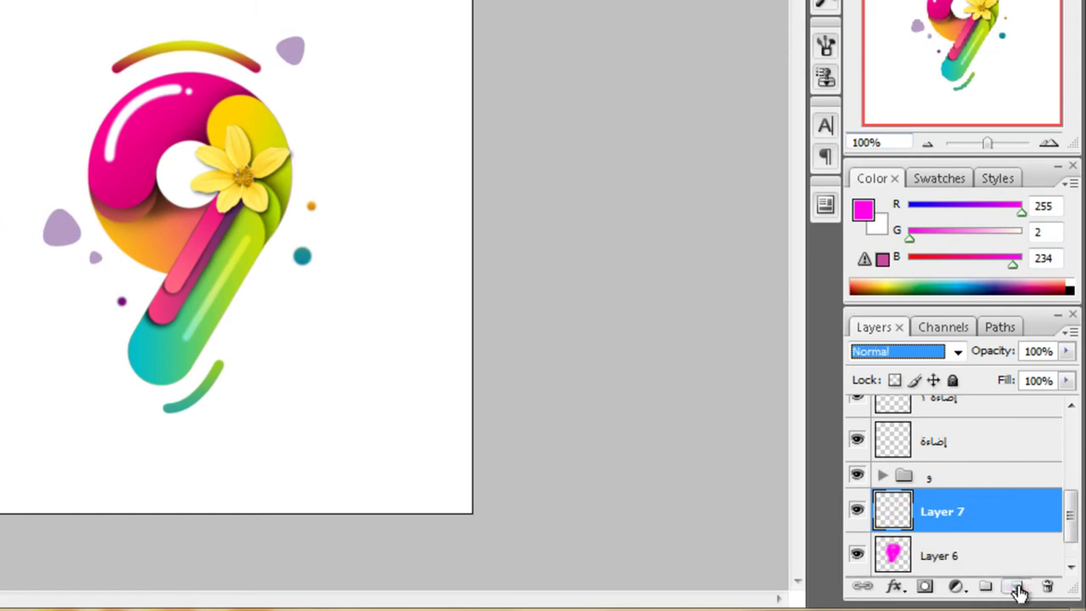
{"action": "left_click", "coordinate": [862, 209]}
{"action": "left_click", "coordinate": [644, 367]}
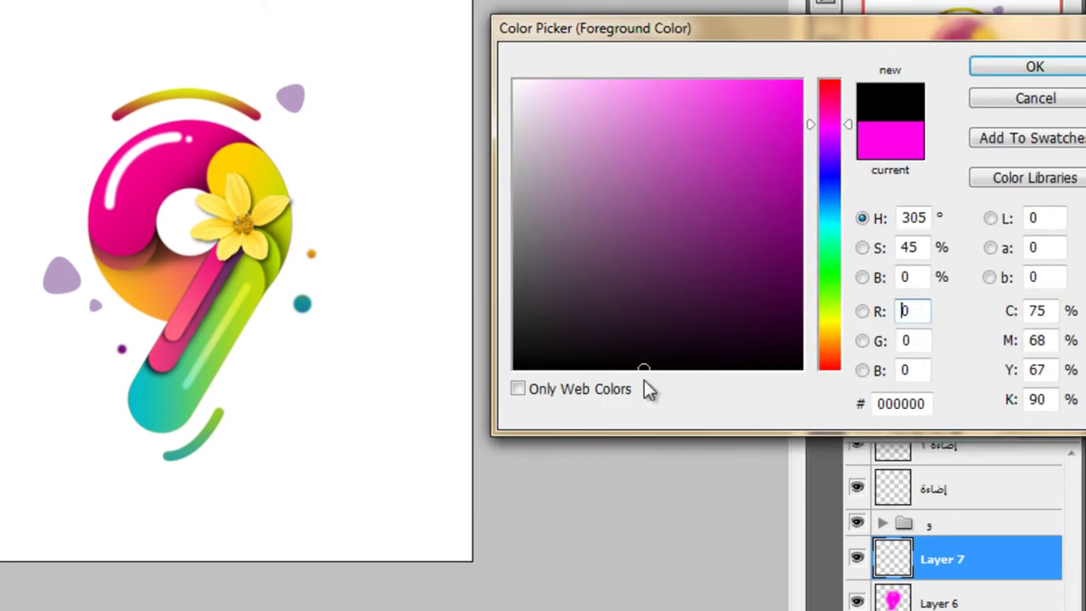
{"action": "left_click", "coordinate": [1034, 68]}
Step: With a soft 91 px brush, paint a shadow along the 9's stem up to the flower
{"action": "left_click", "coordinate": [149, 52]}
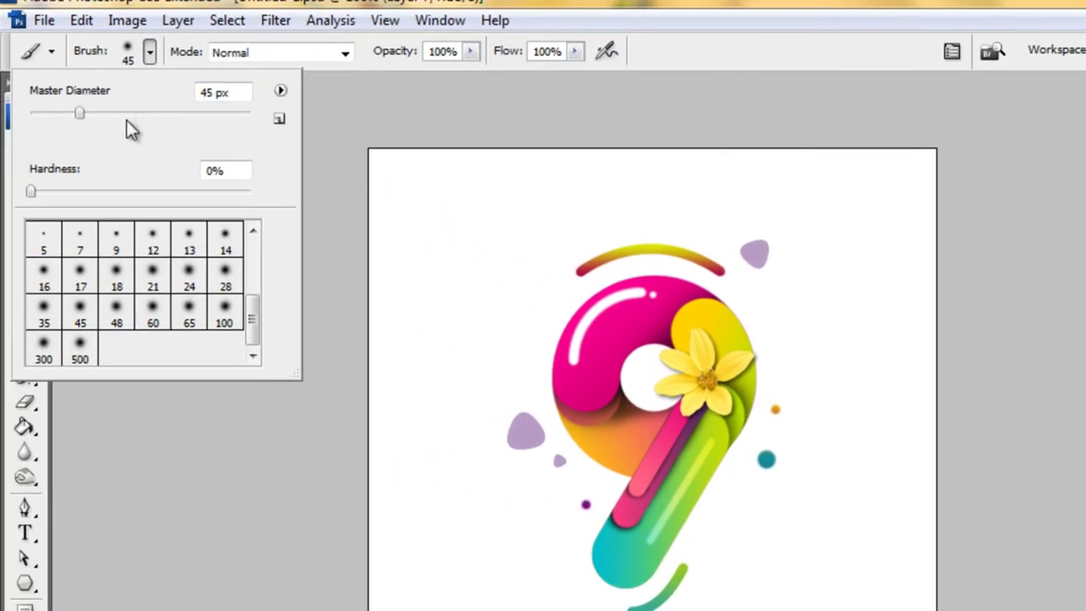
{"action": "left_click", "coordinate": [129, 112]}
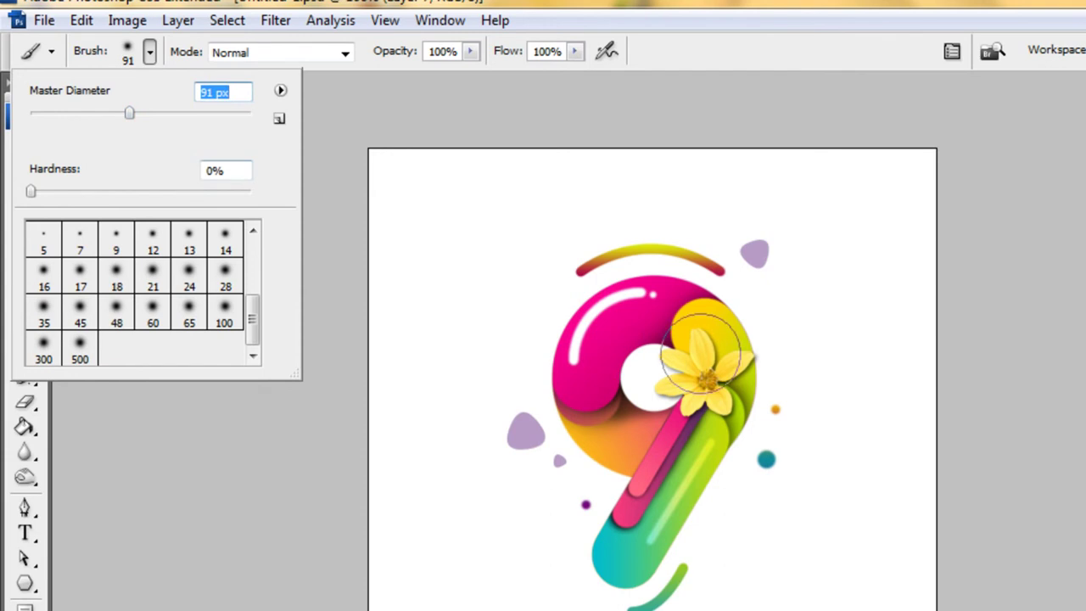
{"action": "key", "text": "Return"}
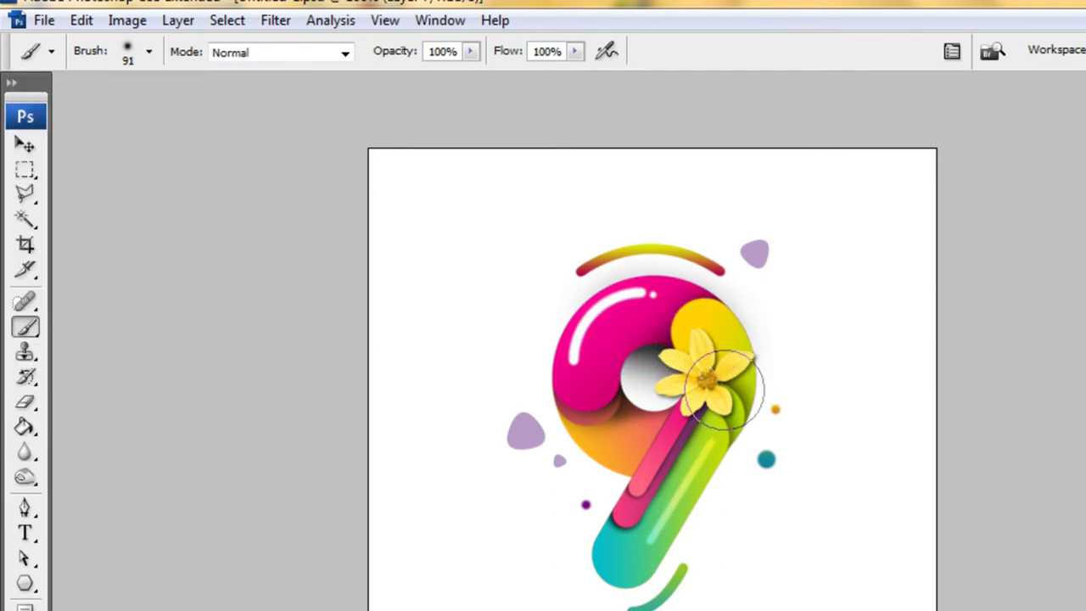
{"action": "left_click_drag", "start_coordinate": [728, 396], "coordinate": [655, 500]}
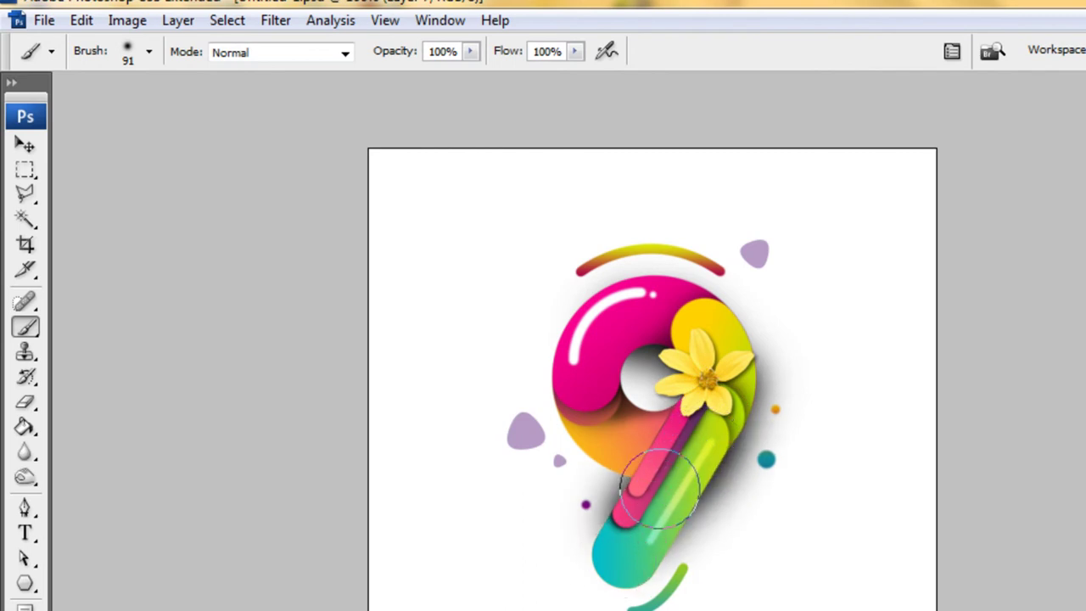
{"action": "left_click_drag", "start_coordinate": [642, 527], "coordinate": [743, 420]}
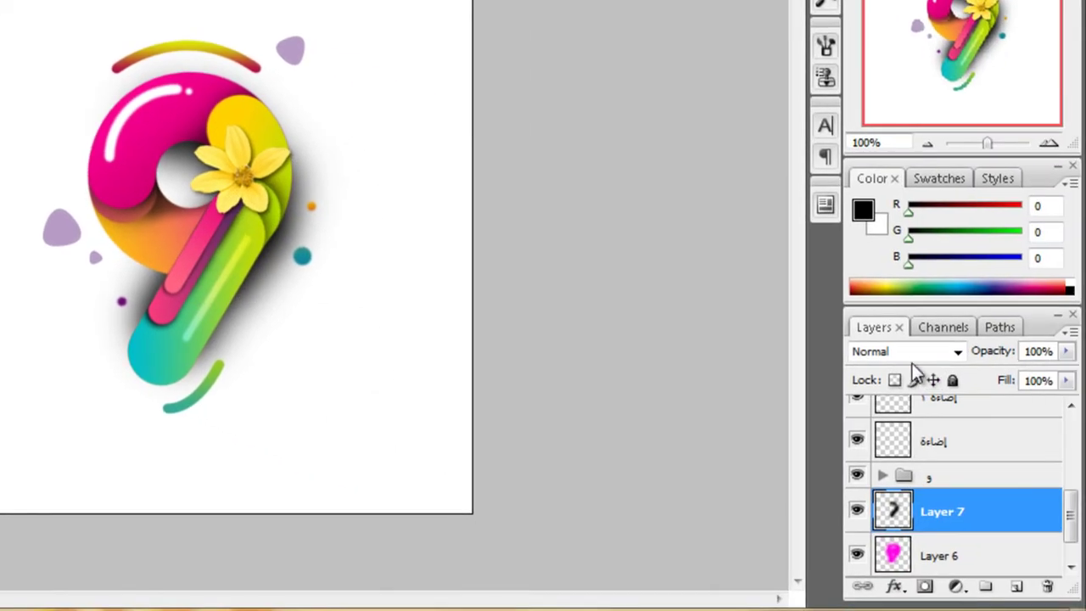
Step: Set Layer 7 to Soft Light and rename Layer 7 'shad' and Layer 6 'color'
{"action": "left_click", "coordinate": [916, 353]}
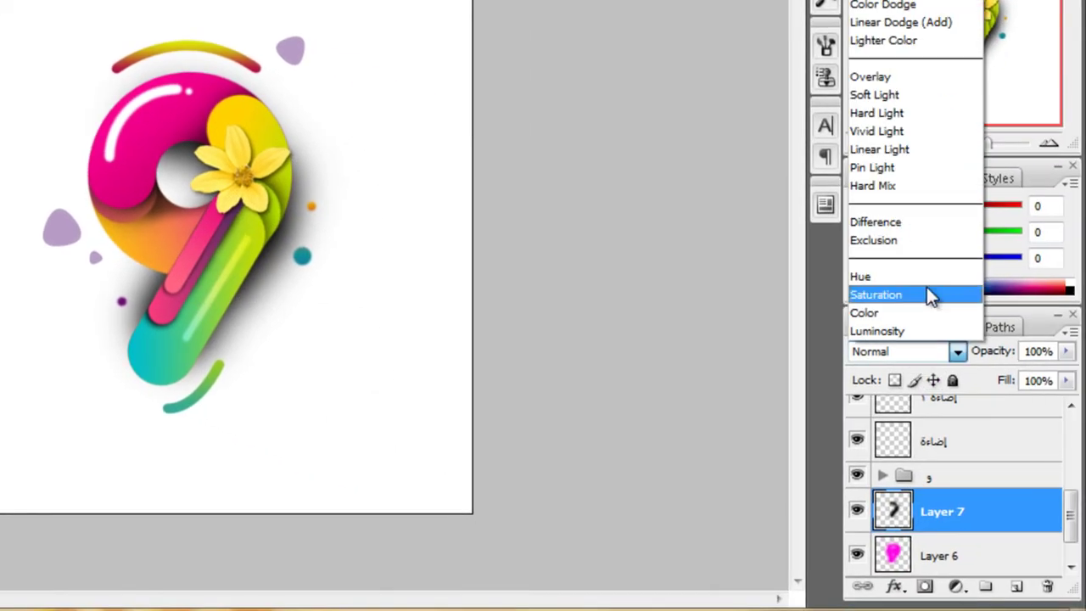
{"action": "left_click", "coordinate": [905, 97]}
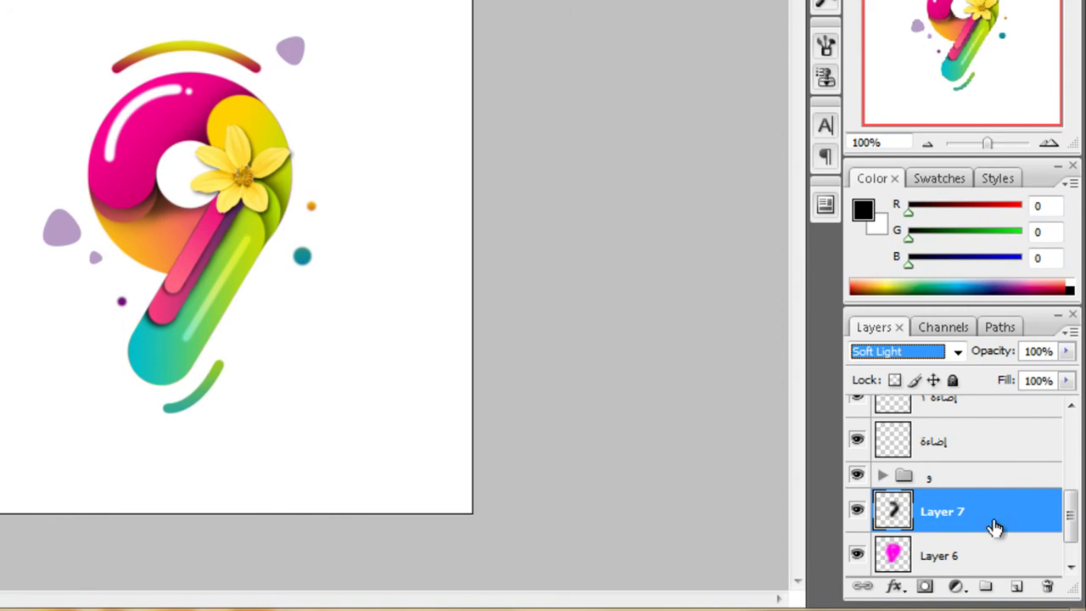
{"action": "double_click", "coordinate": [943, 513]}
{"action": "type", "text": "sh"}
{"action": "key", "text": "Return"}
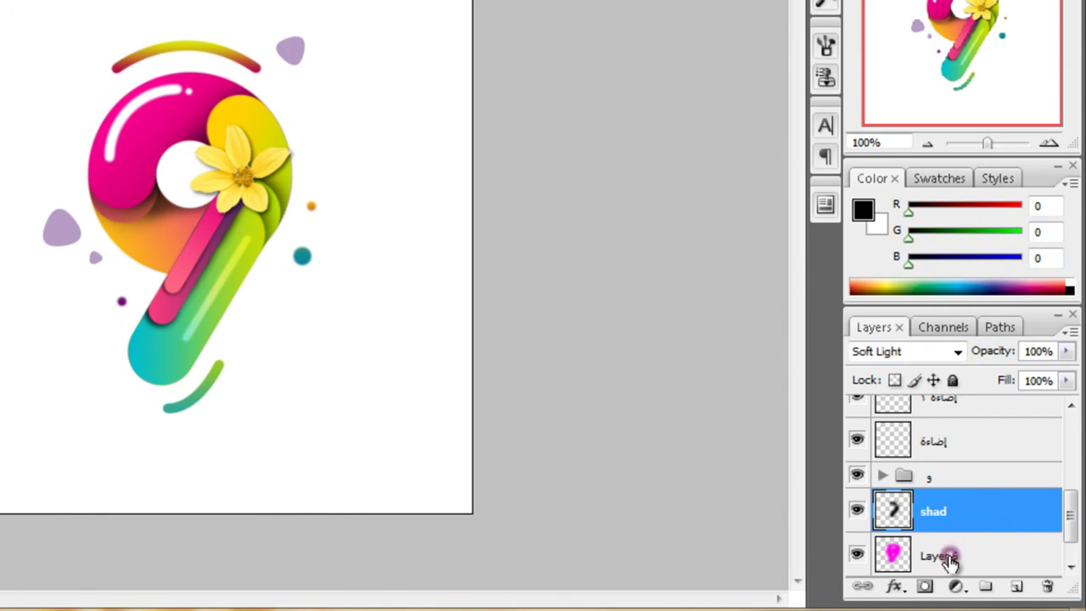
{"action": "left_click", "coordinate": [939, 556]}
{"action": "double_click", "coordinate": [938, 556]}
{"action": "type", "text": "d"}
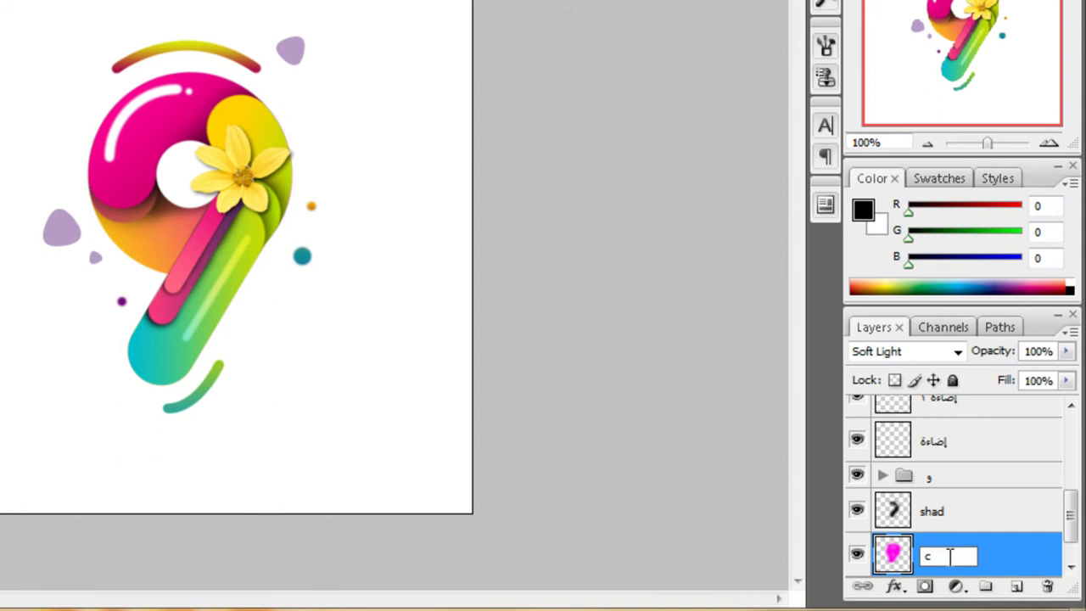
{"action": "key", "text": "Return"}
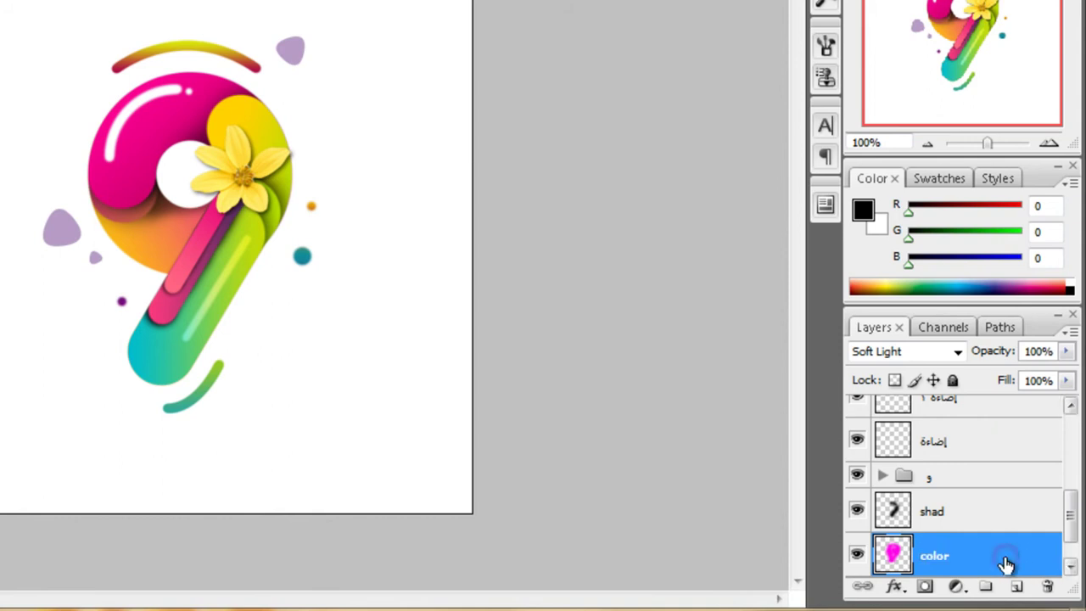
Step: Group all logo layers down to color with Ctrl+G and rename the group
{"action": "scroll", "coordinate": [1003, 543], "scroll_direction": "down", "scroll_amount": 1}
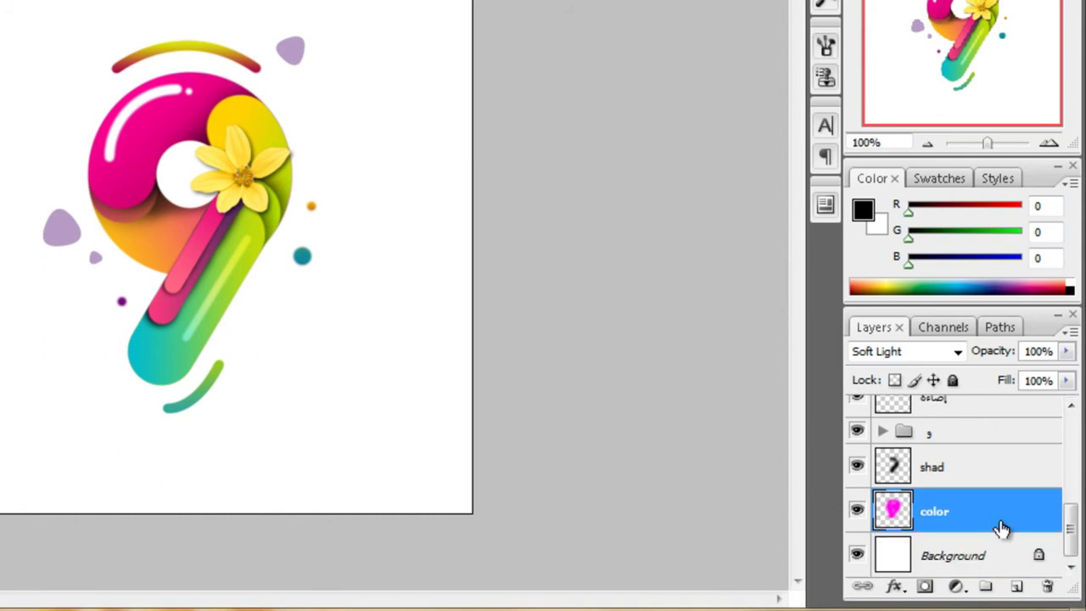
{"action": "scroll", "coordinate": [1000, 525], "scroll_direction": "up", "scroll_amount": 5}
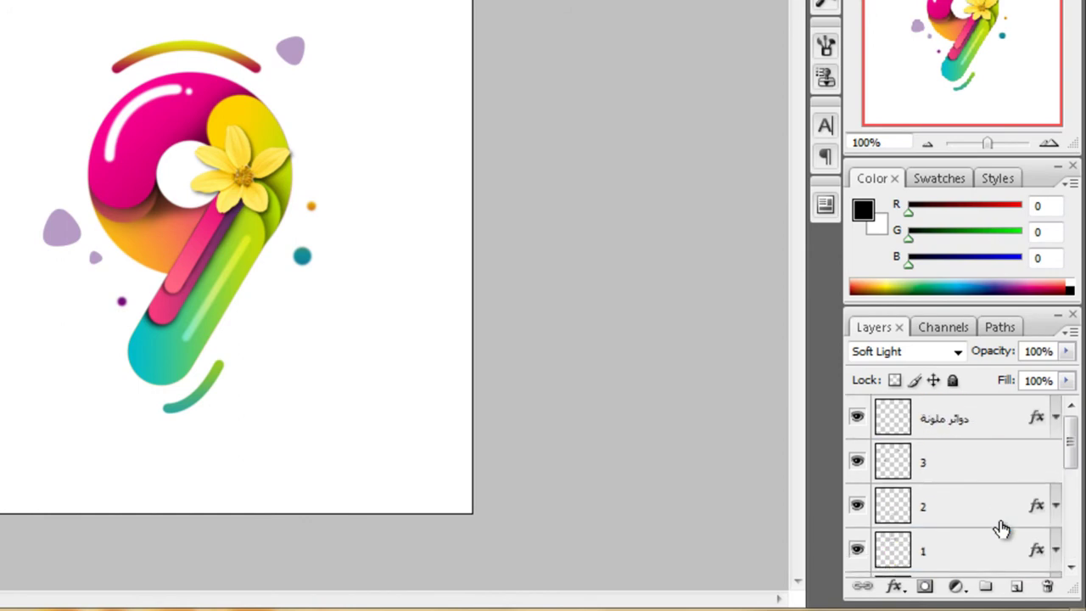
{"action": "left_click", "coordinate": [987, 426], "text": "shift"}
{"action": "key", "text": "ctrl+g"}
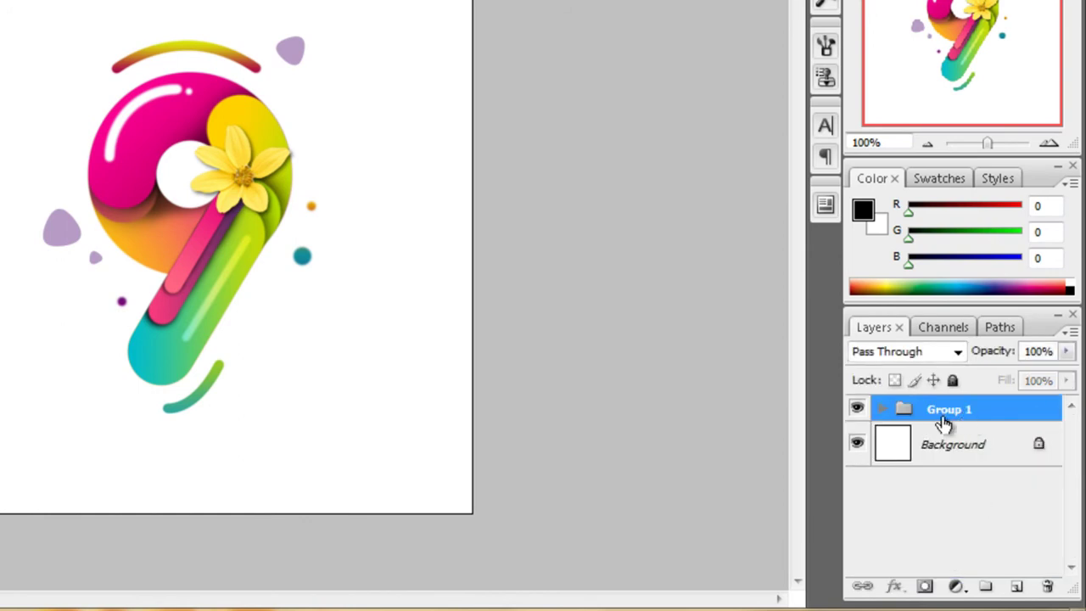
{"action": "double_click", "coordinate": [944, 410]}
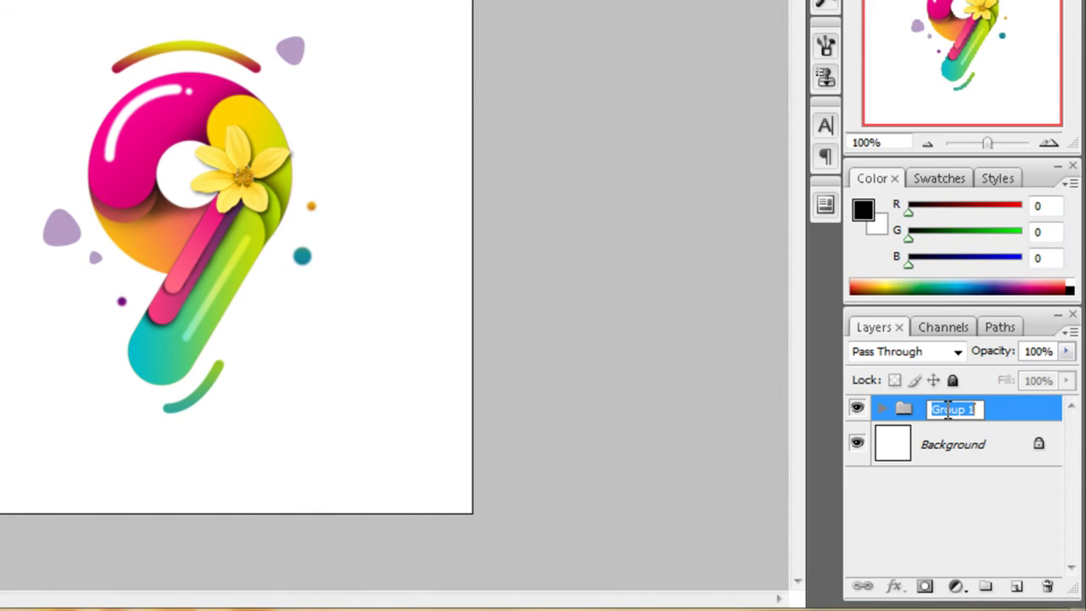
{"action": "type", "text": "ط"}
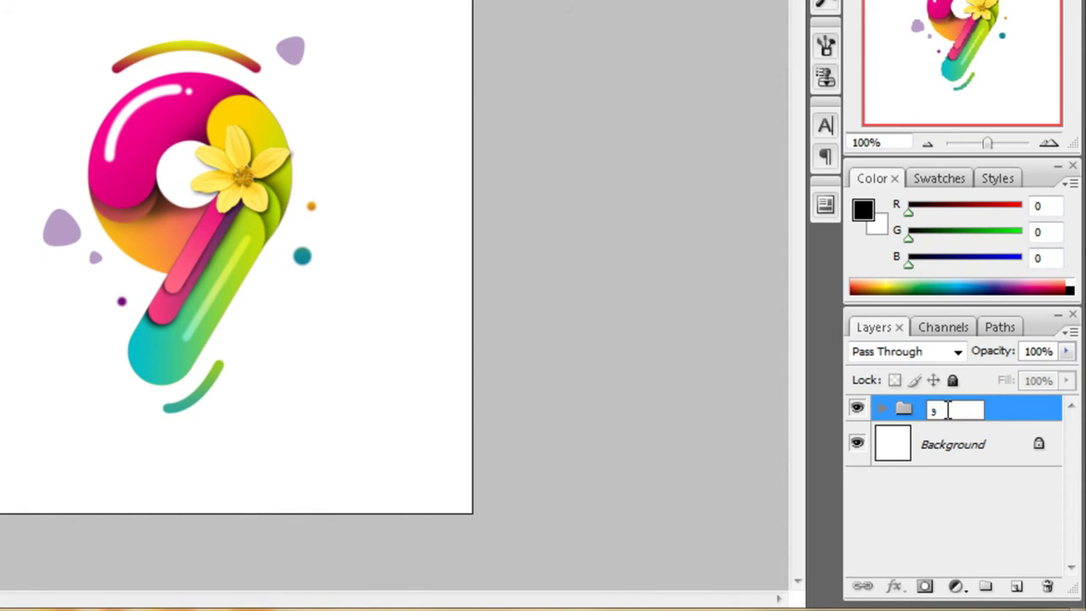
{"action": "key", "text": "Return"}
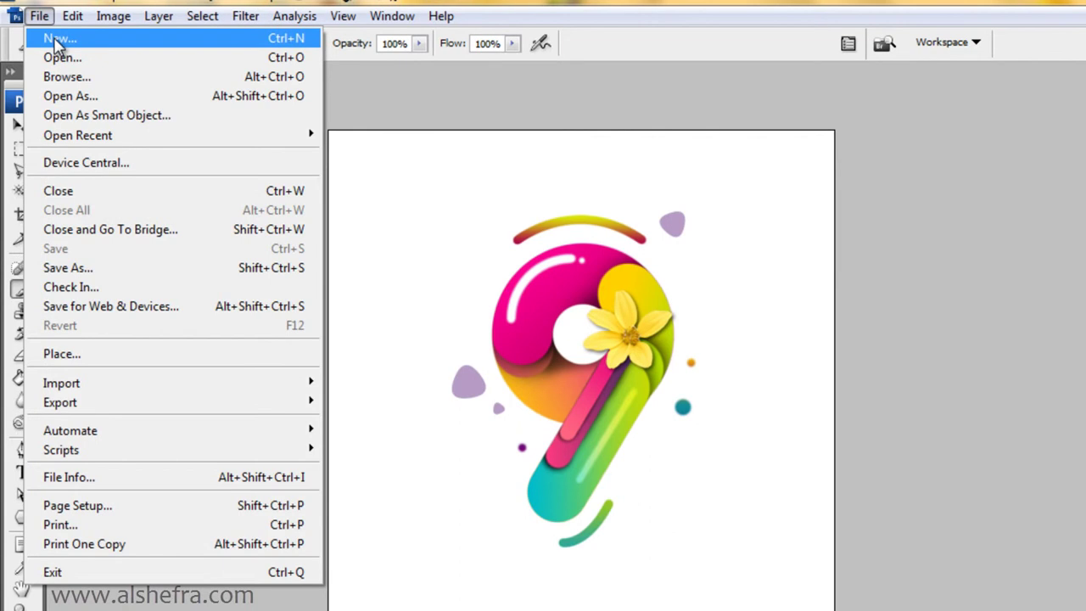
Step: Set up a new document with Width 840 and Height 500 pixels
{"action": "left_click", "coordinate": [58, 42]}
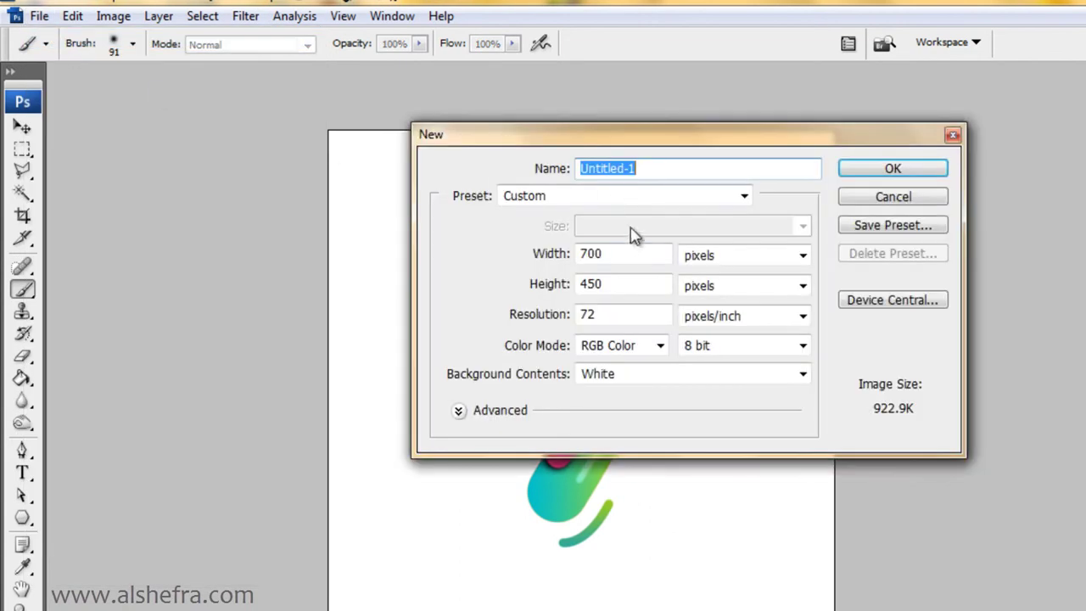
{"action": "double_click", "coordinate": [632, 256]}
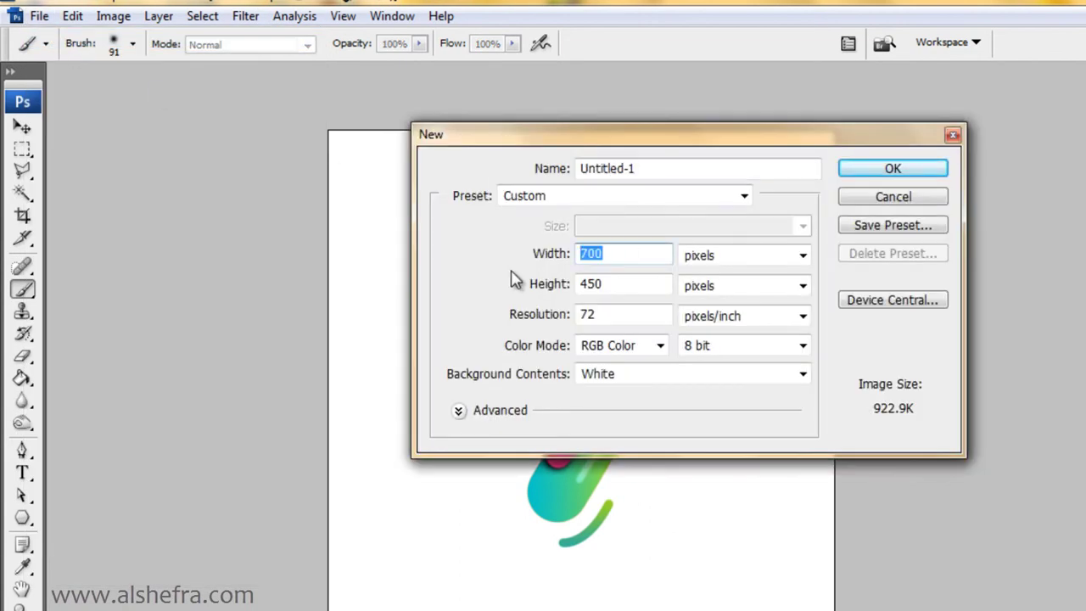
{"action": "type", "text": "840"}
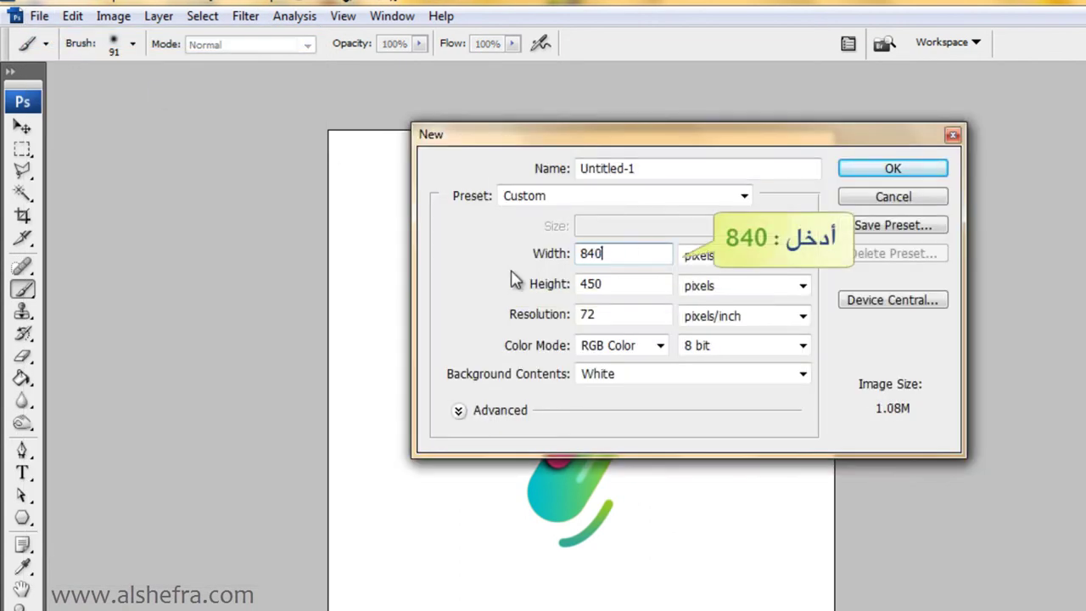
{"action": "double_click", "coordinate": [585, 286]}
{"action": "type", "text": "500"}
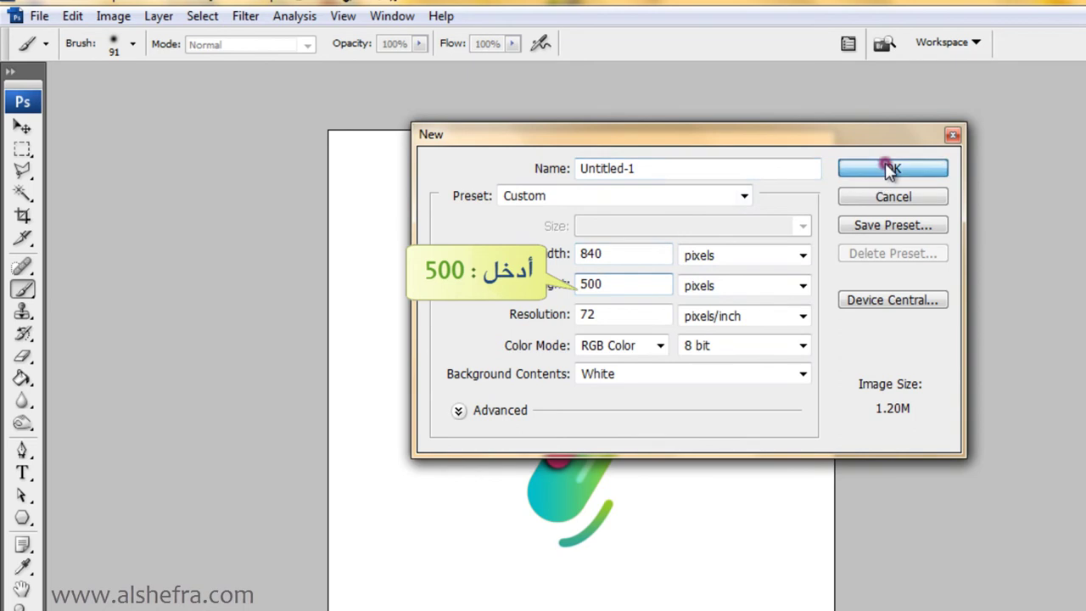
{"action": "left_click", "coordinate": [882, 169]}
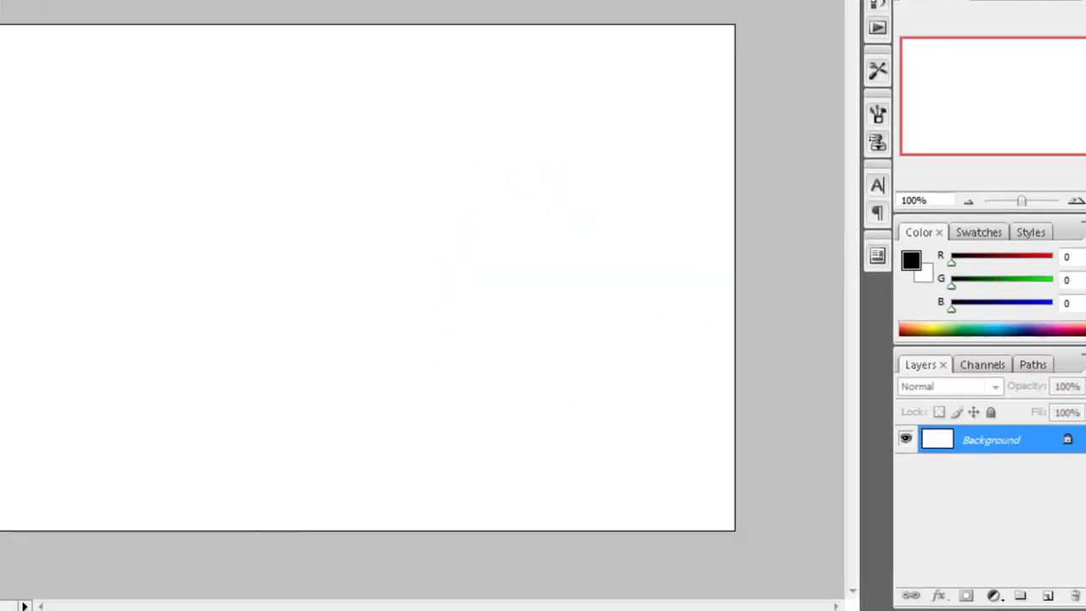
Step: Add a new layer and set the gradient's left stop to dark purple #2b183b
{"action": "key", "text": "ctrl+shift+alt+n"}
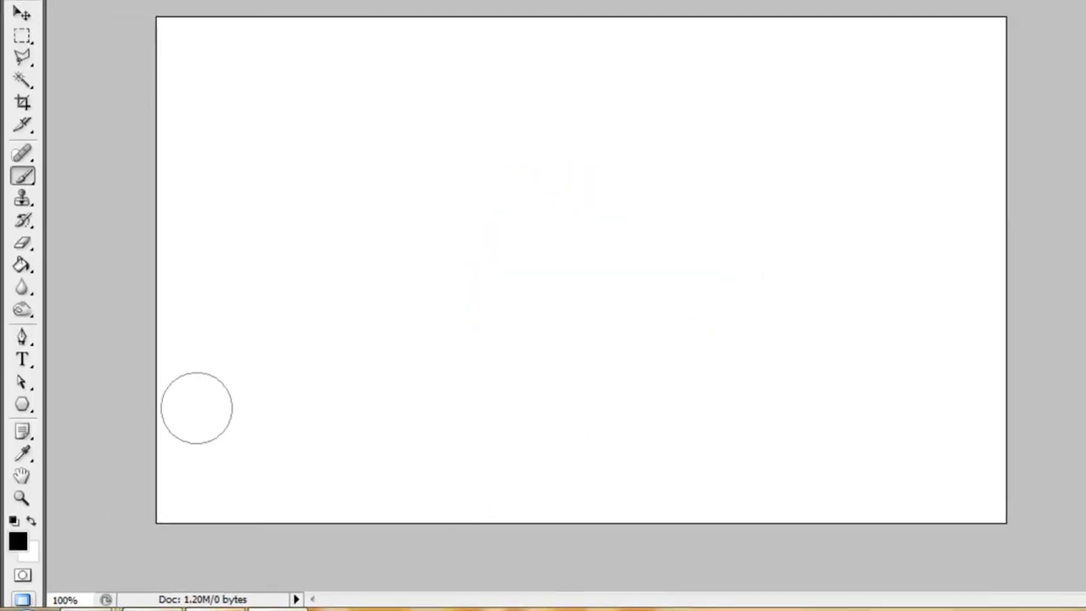
{"action": "left_click_drag", "start_coordinate": [22, 266], "coordinate": [44, 275]}
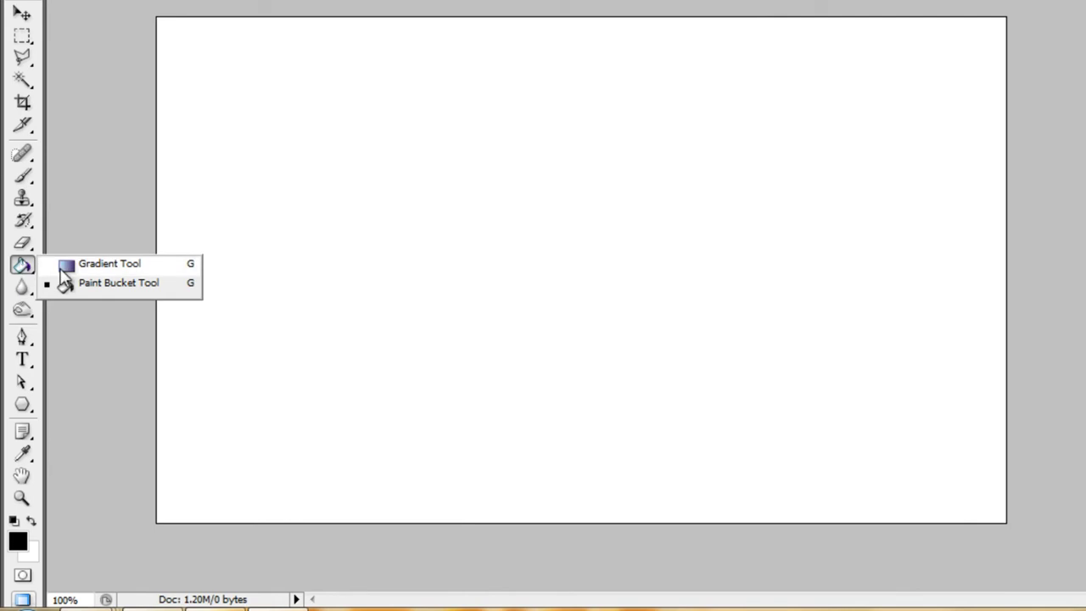
{"action": "left_click", "coordinate": [64, 263]}
{"action": "left_click", "coordinate": [101, 27]}
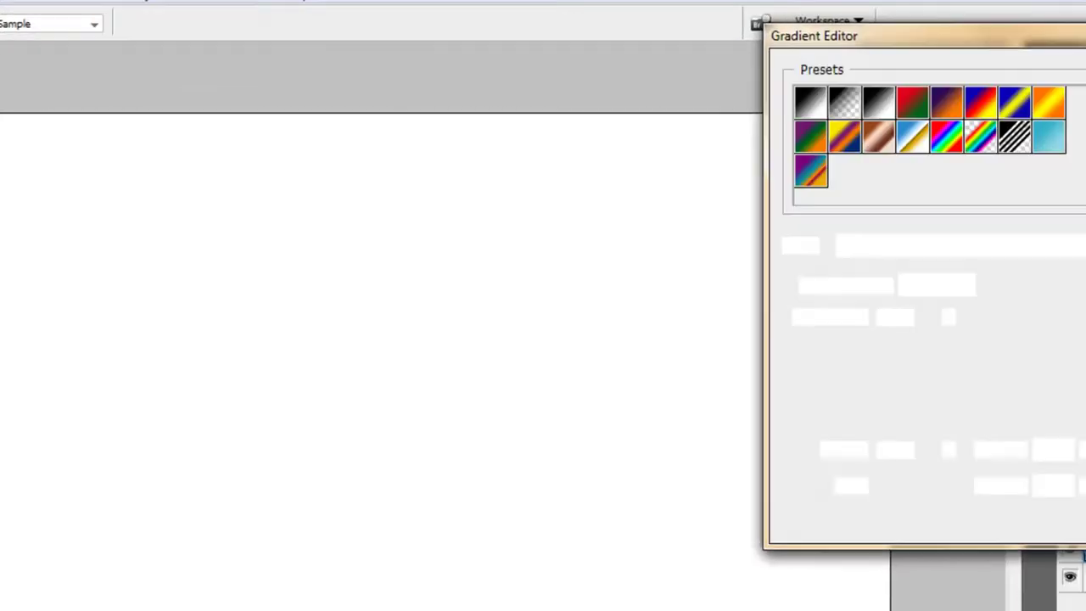
{"action": "left_click", "coordinate": [608, 101]}
{"action": "left_click", "coordinate": [599, 417]}
{"action": "left_click", "coordinate": [688, 515]}
{"action": "left_click", "coordinate": [965, 527]}
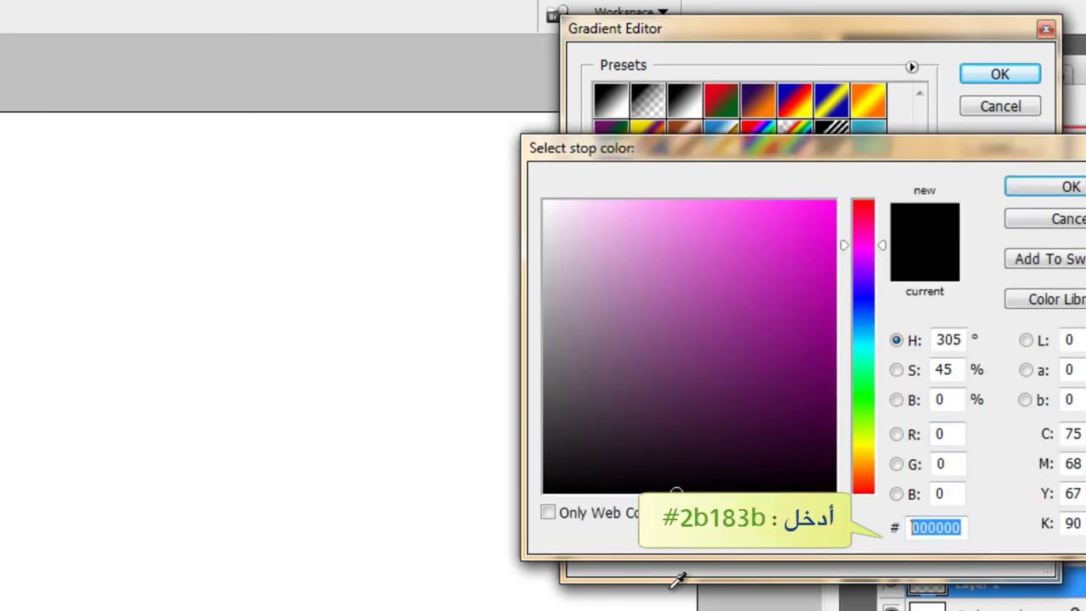
{"action": "type", "text": "2b18"}
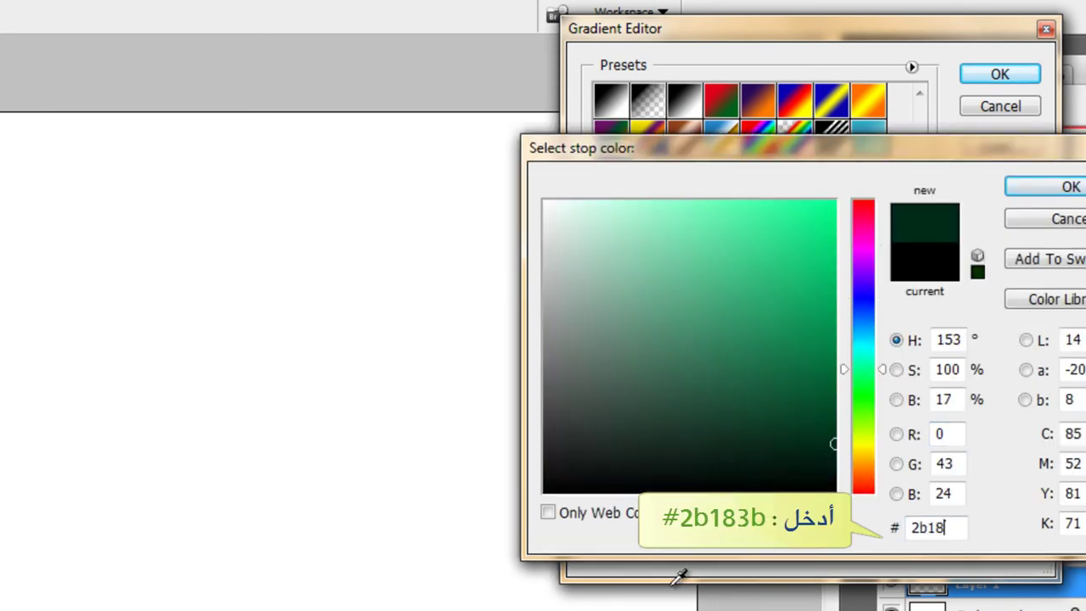
{"action": "type", "text": "3b"}
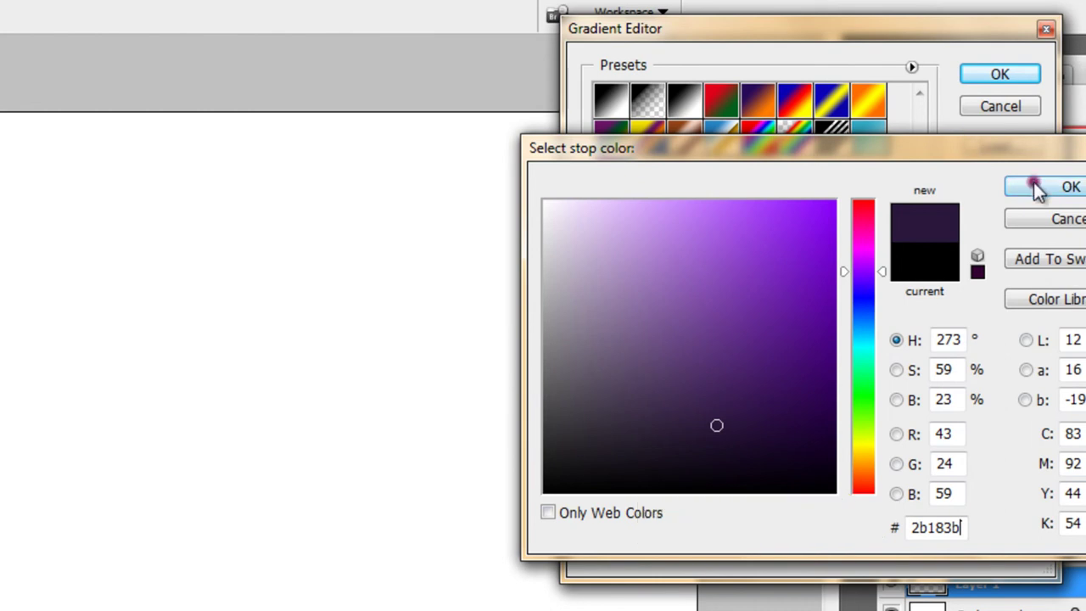
{"action": "left_click", "coordinate": [1031, 185]}
Step: Set the right stop to #4b175f and drag the gradient from canvas top to bottom
{"action": "left_click", "coordinate": [1021, 420]}
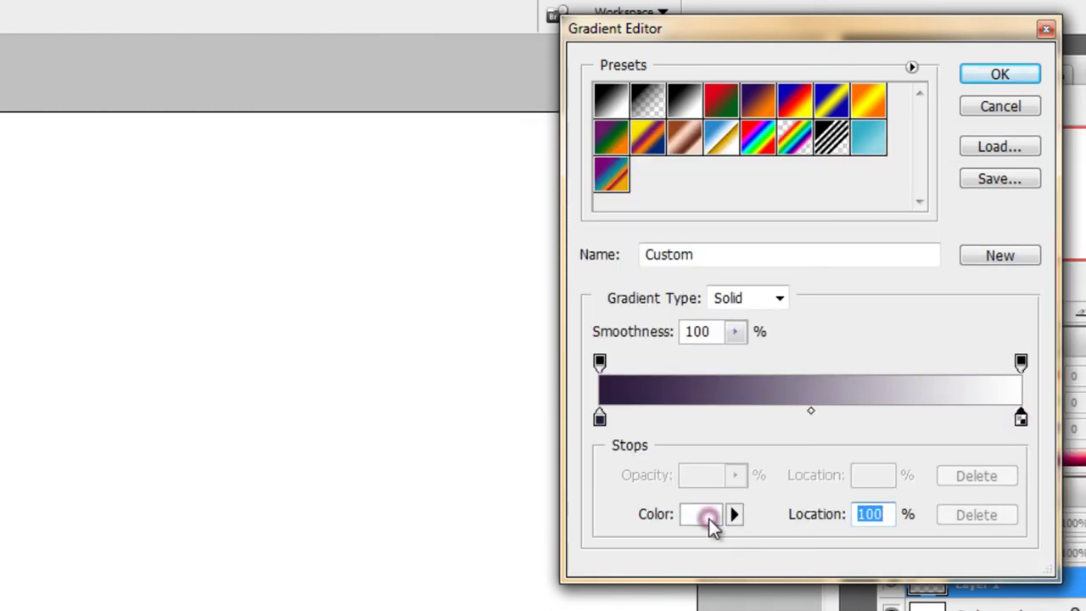
{"action": "left_click", "coordinate": [708, 515]}
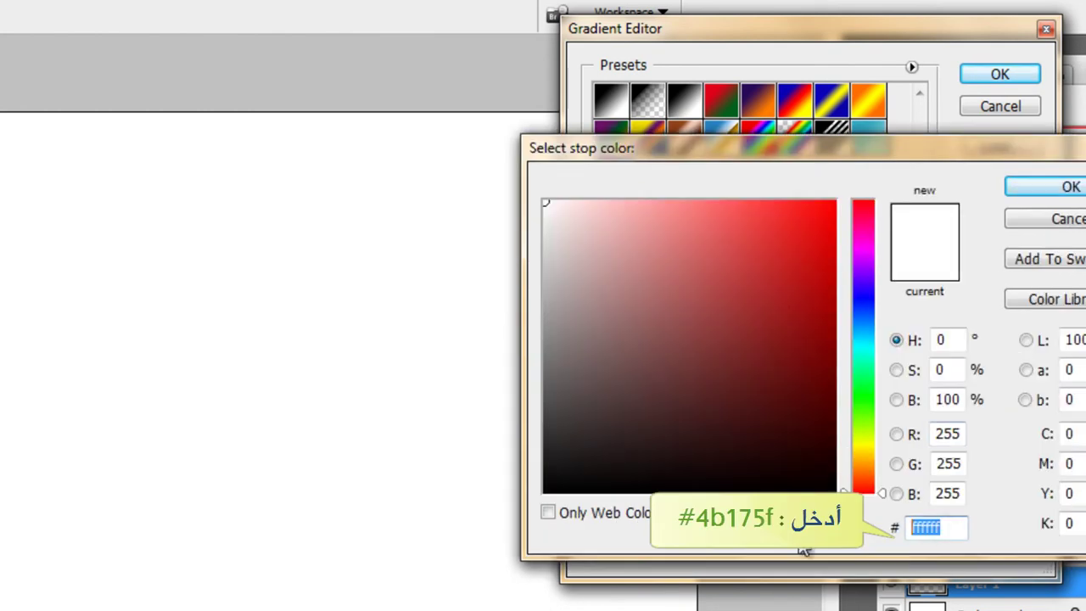
{"action": "type", "text": "4b17"}
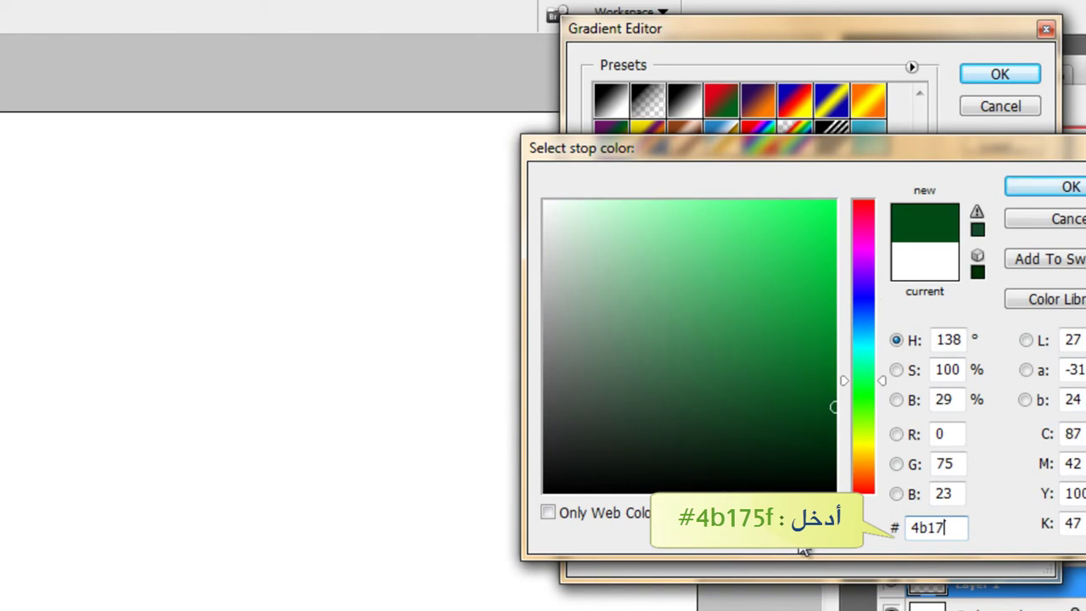
{"action": "type", "text": "5f"}
{"action": "left_click", "coordinate": [1071, 187]}
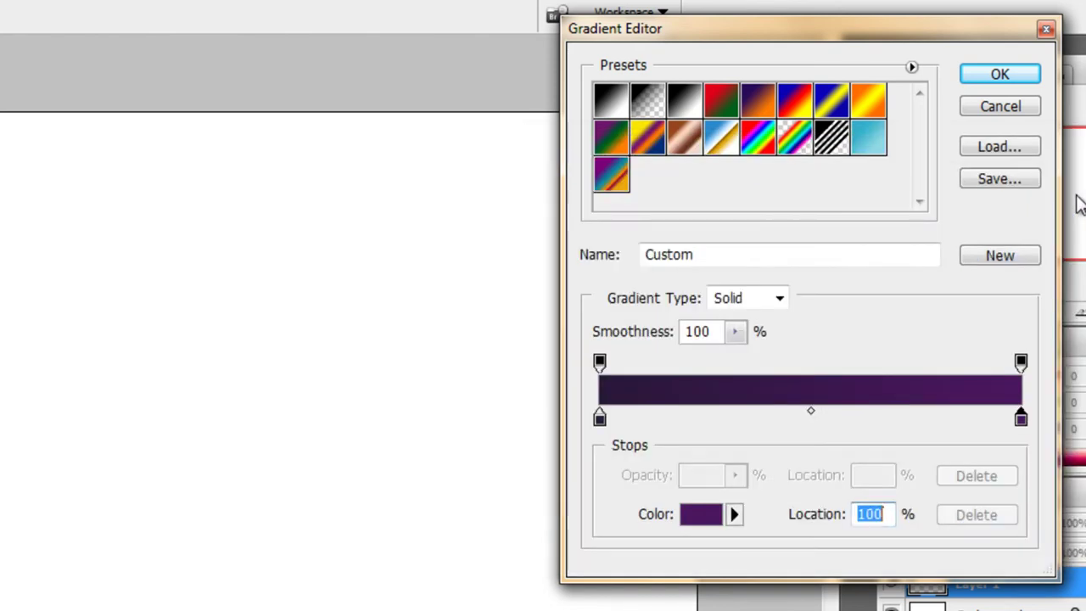
{"action": "left_click", "coordinate": [979, 81]}
{"action": "left_click_drag", "start_coordinate": [592, 14], "coordinate": [603, 560]}
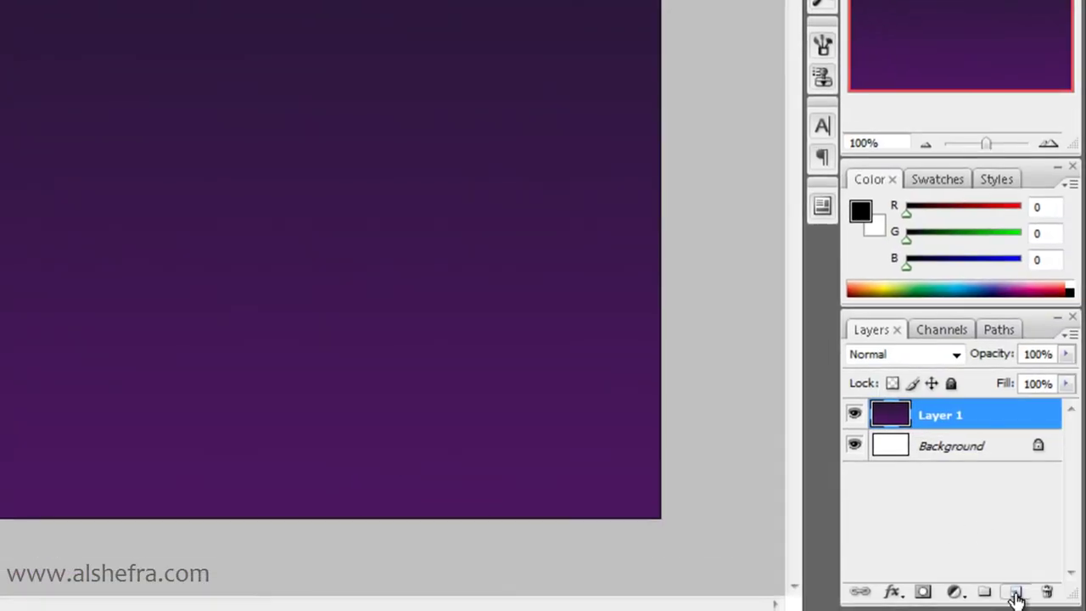
Step: On a new layer, draw a square path and fill it with black foreground colour
{"action": "left_click", "coordinate": [1015, 593]}
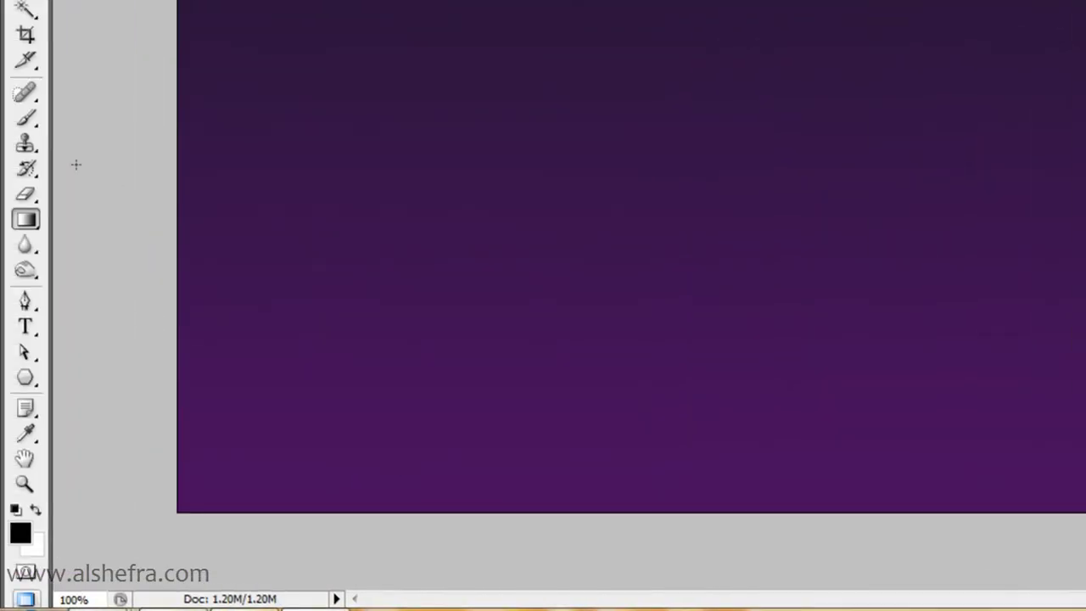
{"action": "left_click", "coordinate": [27, 378]}
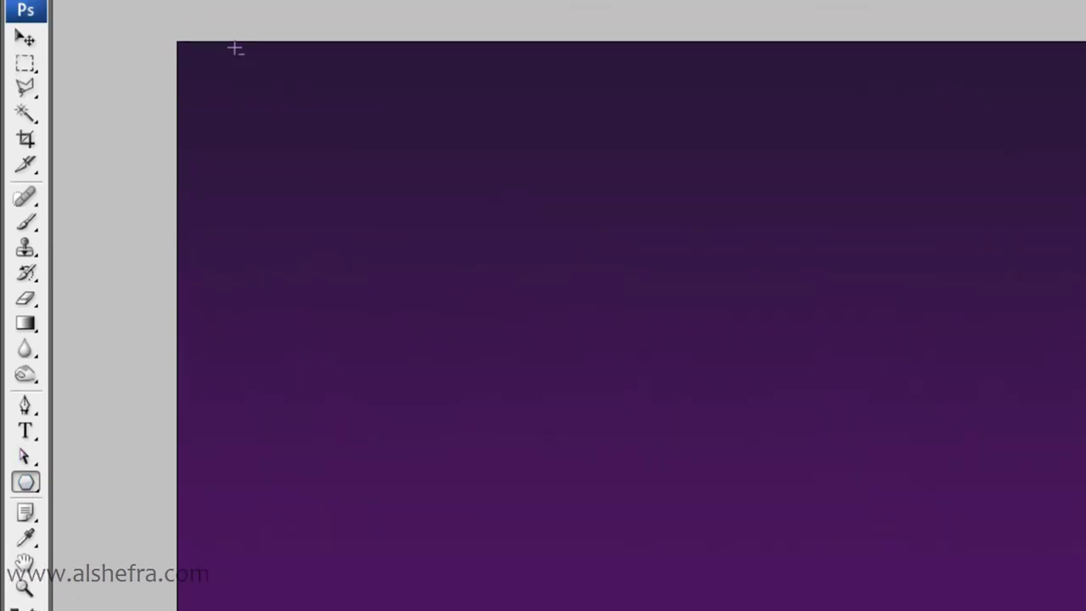
{"action": "left_click", "coordinate": [217, 25]}
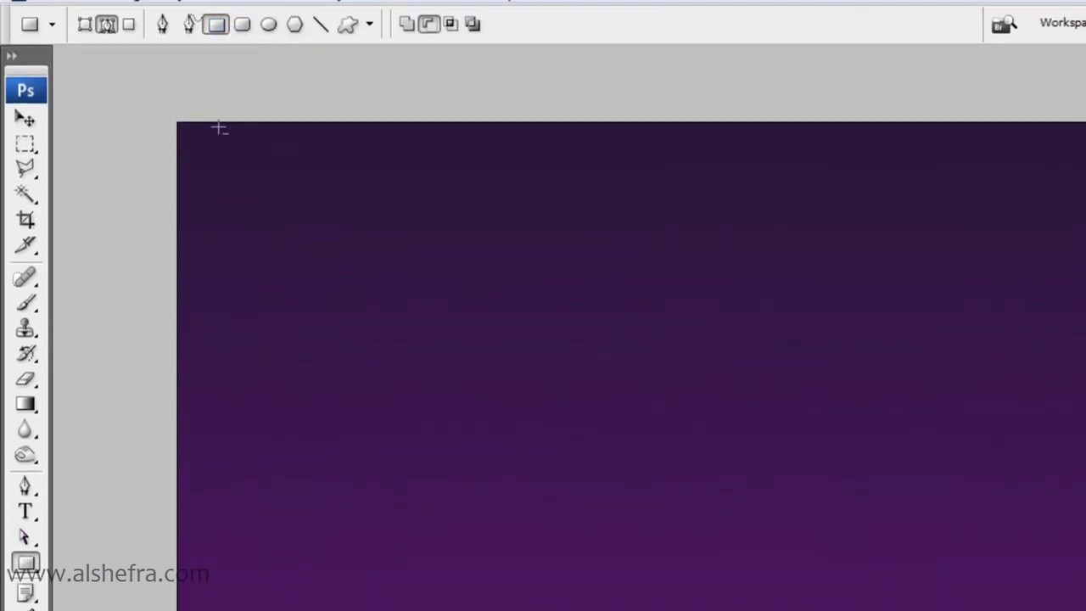
{"action": "mouse_move", "coordinate": [245, 174]}
{"action": "left_mouse_down"}
{"action": "mouse_move", "coordinate": [377, 277]}
{"action": "mouse_move", "coordinate": [368, 260]}
{"action": "left_mouse_up"}
{"action": "key", "text": "alt"}
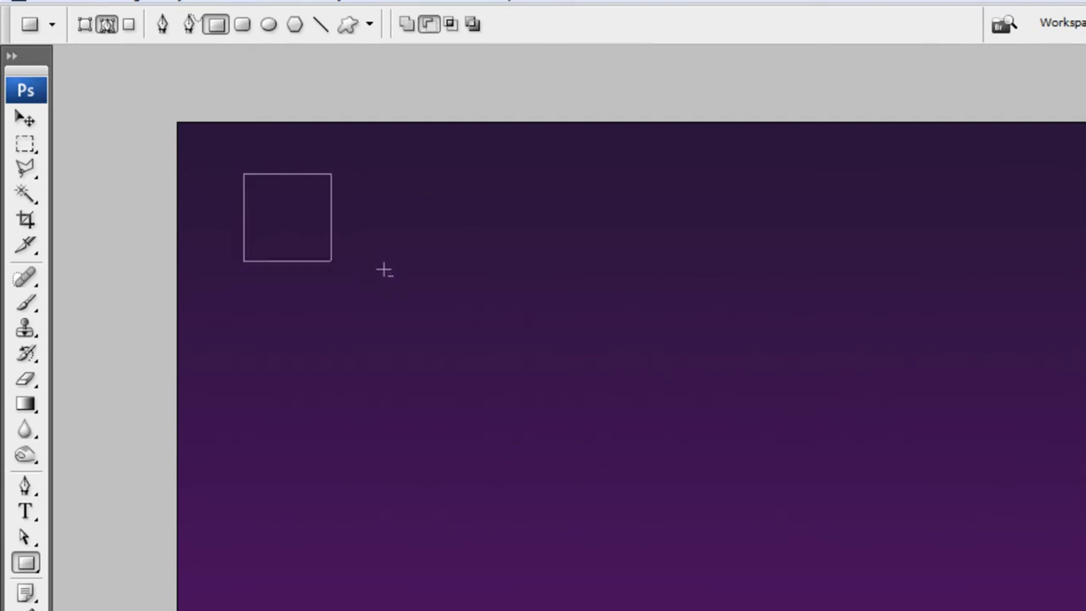
{"action": "right_click", "coordinate": [384, 270]}
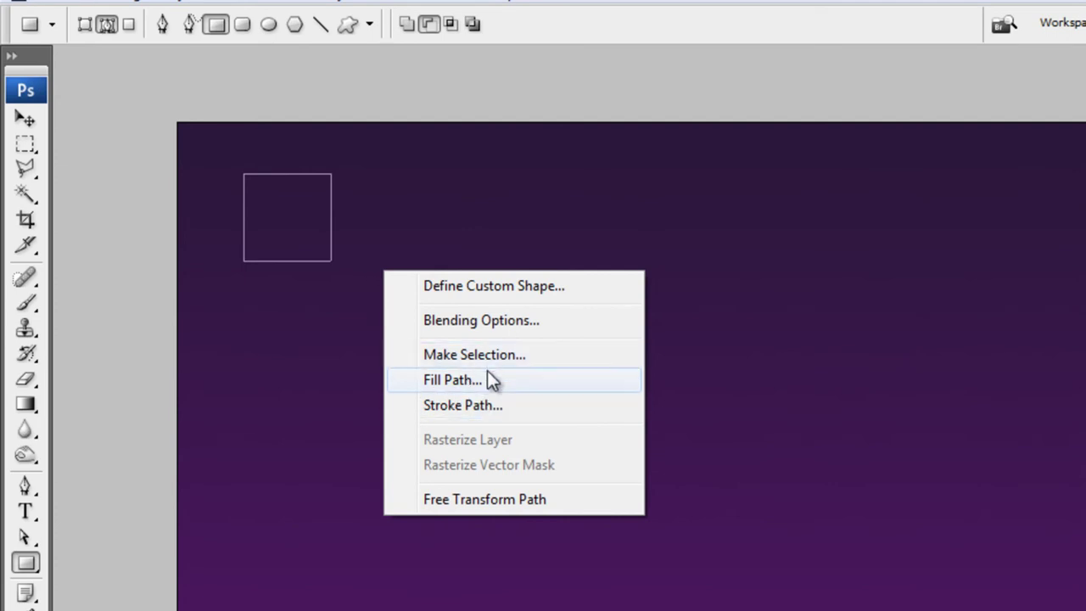
{"action": "left_click", "coordinate": [490, 379]}
{"action": "left_click", "coordinate": [835, 190]}
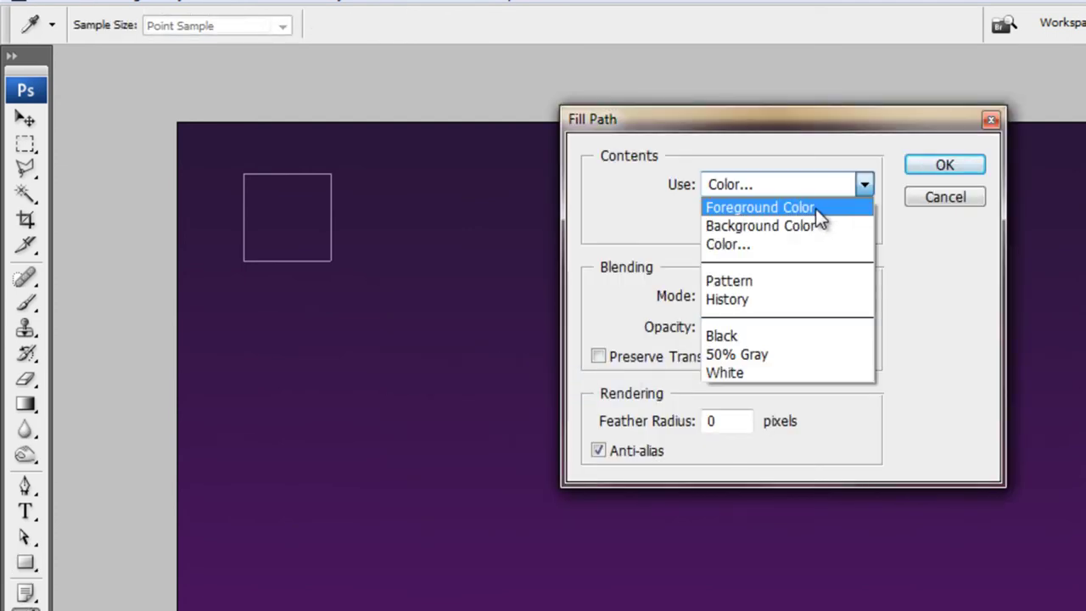
{"action": "left_click", "coordinate": [815, 208]}
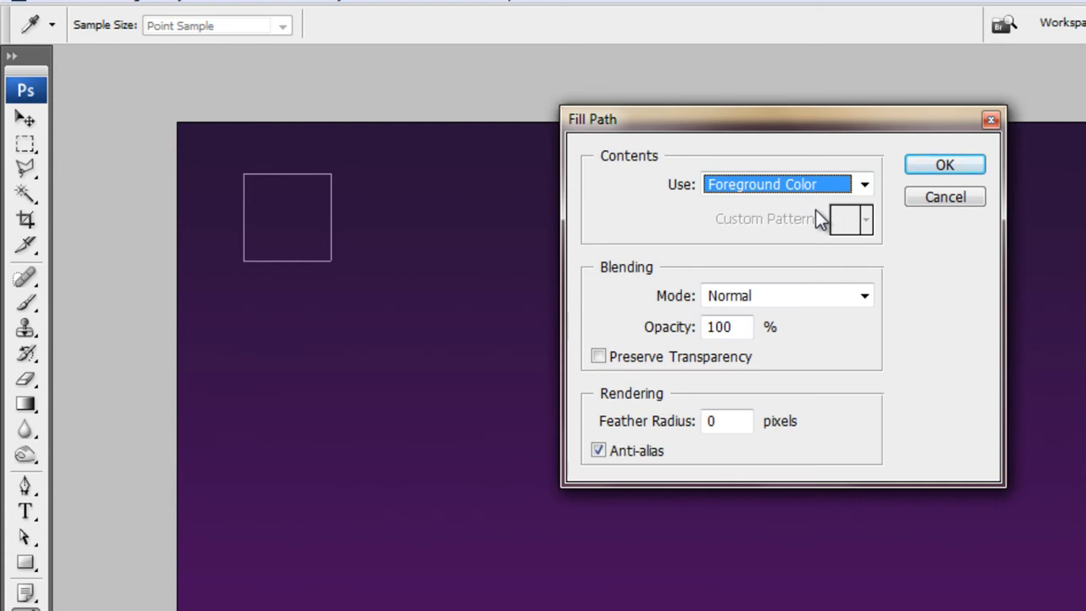
{"action": "left_click", "coordinate": [943, 166]}
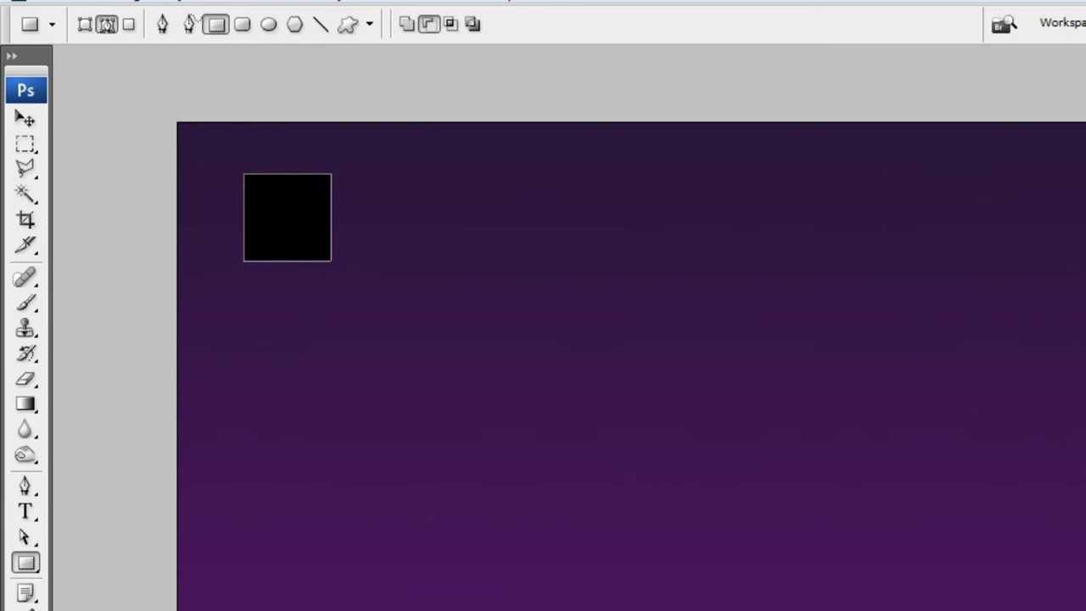
Step: Rotate the black square 45° into a diamond and move it to the top-left corner
{"action": "key", "text": "ctrl+t"}
{"action": "left_click_drag", "start_coordinate": [389, 181], "coordinate": [403, 260]}
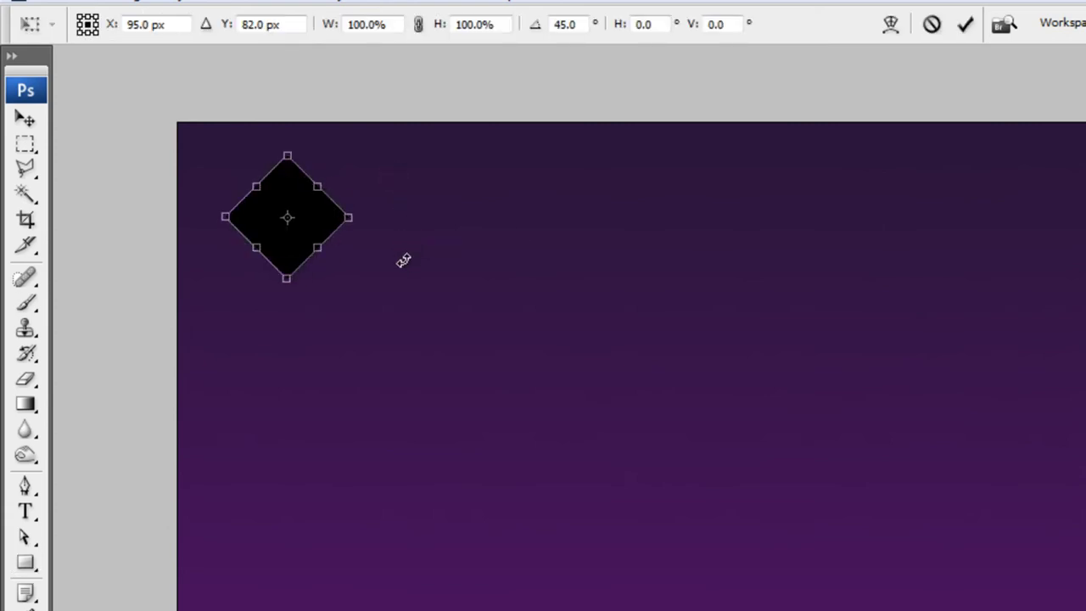
{"action": "key", "text": "u"}
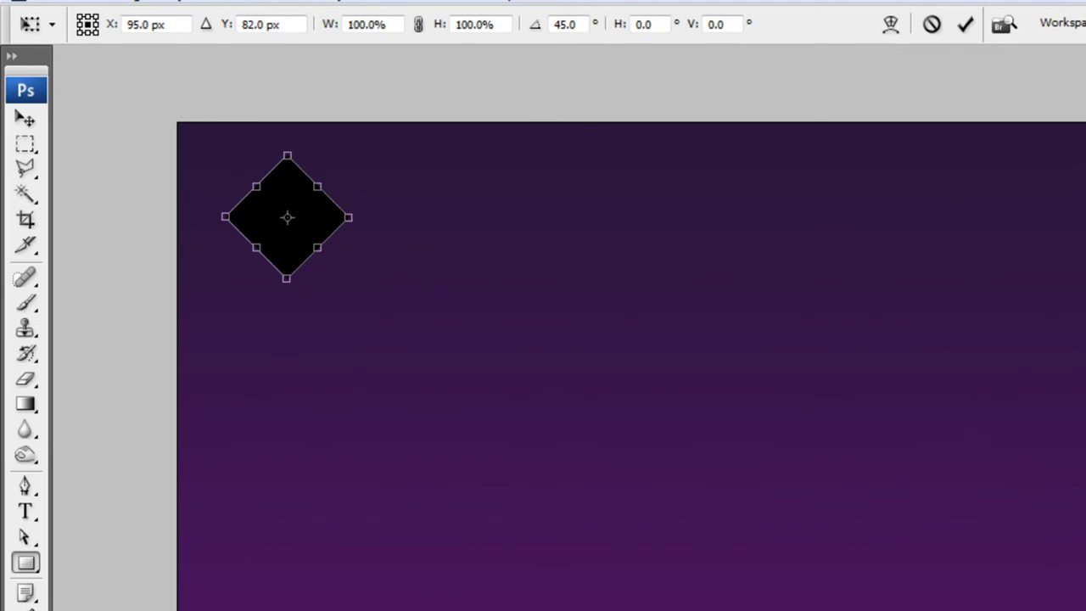
{"action": "key", "text": "Return"}
{"action": "left_click", "coordinate": [23, 119]}
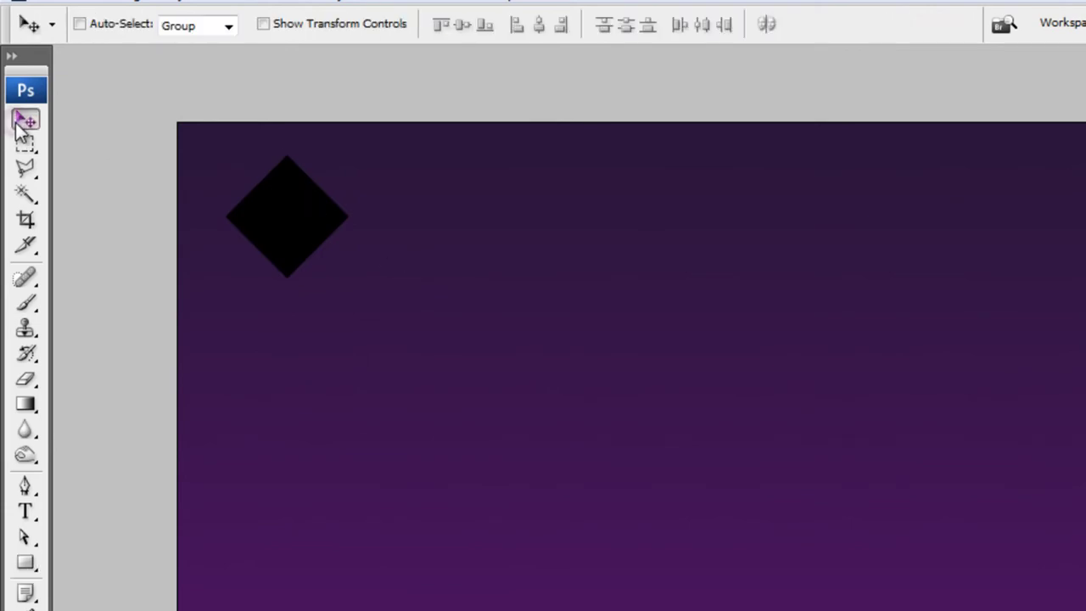
{"action": "left_click_drag", "start_coordinate": [291, 247], "coordinate": [254, 218]}
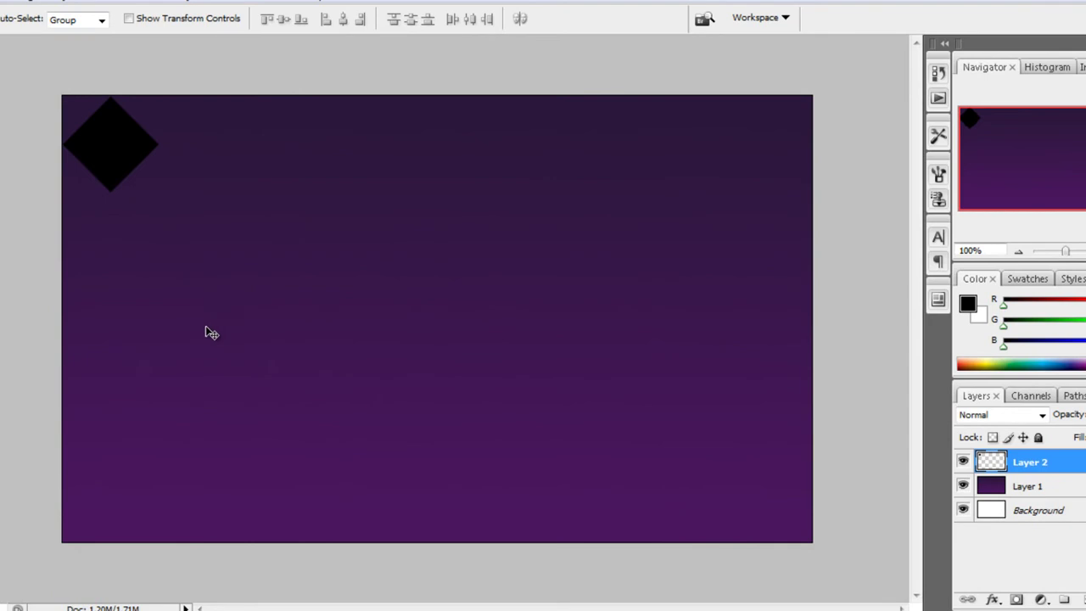
Step: Duplicate and merge the diamond into a row of eight, then set layer opacity to 75%
{"action": "key", "text": "ctrl+j"}
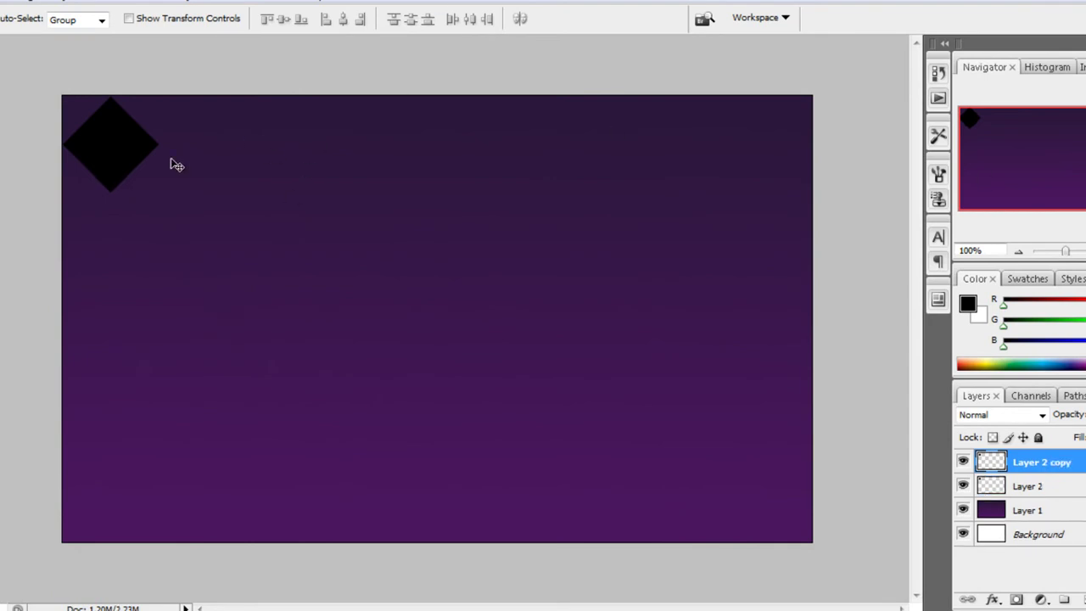
{"action": "left_click_drag", "start_coordinate": [151, 163], "coordinate": [254, 175]}
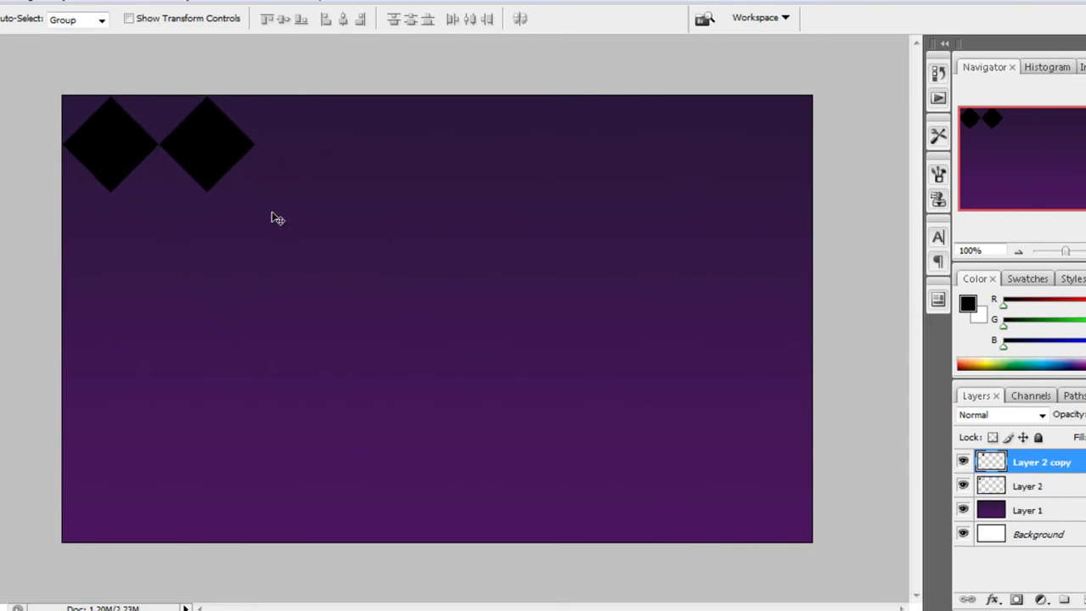
{"action": "key", "text": "ctrl+e"}
{"action": "key", "text": "ctrl+z"}
{"action": "left_click_drag", "start_coordinate": [246, 144], "coordinate": [431, 143]}
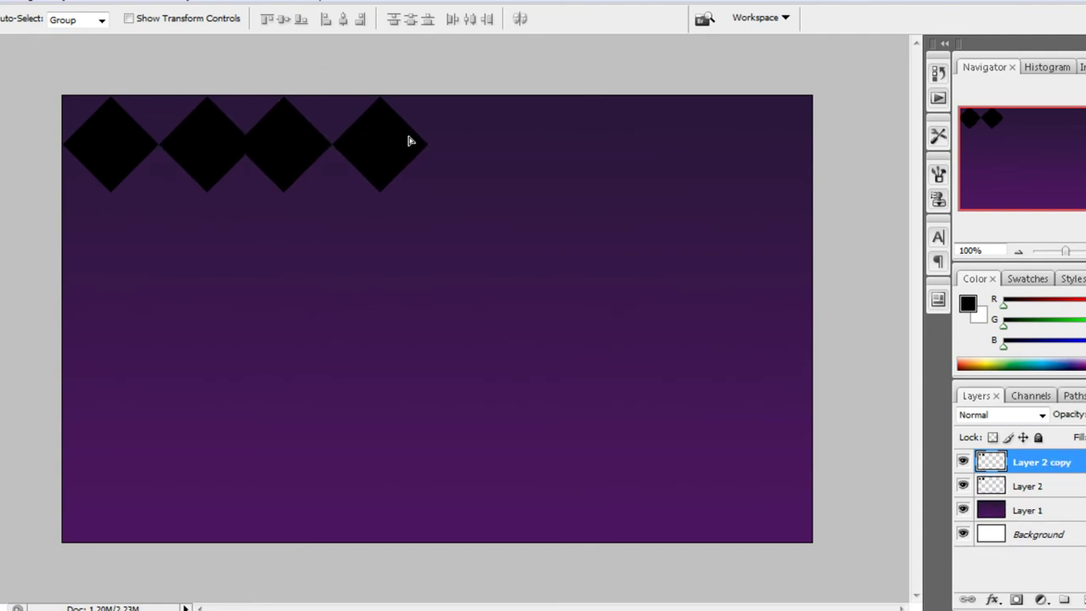
{"action": "key", "text": "ctrl+e"}
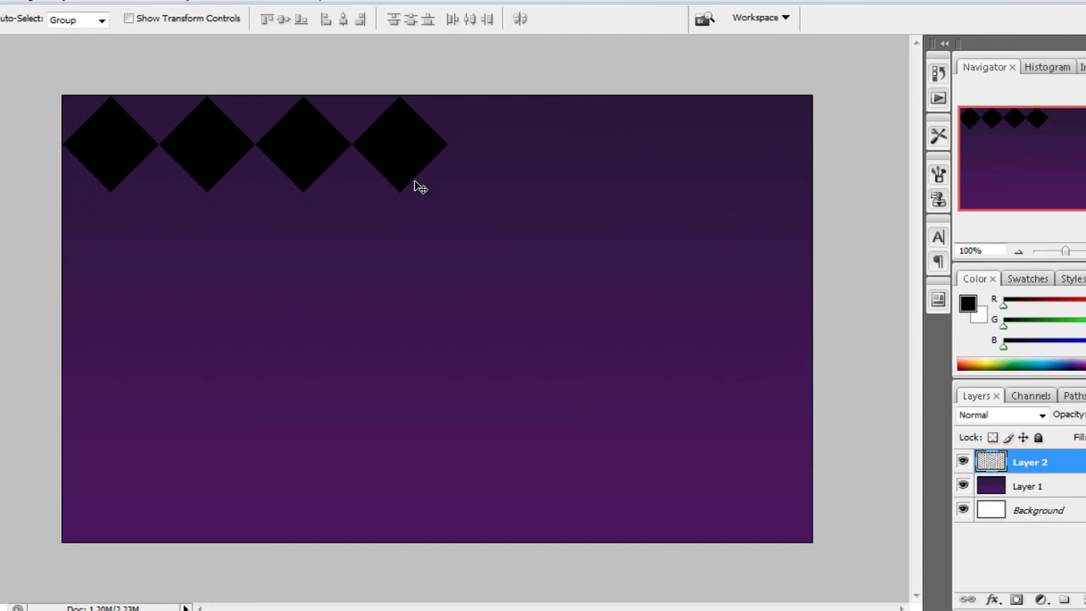
{"action": "key", "text": "ctrl+z"}
{"action": "mouse_move", "coordinate": [426, 197]}
{"action": "left_mouse_down"}
{"action": "mouse_move", "coordinate": [630, 164]}
{"action": "mouse_move", "coordinate": [812, 176]}
{"action": "mouse_move", "coordinate": [797, 176]}
{"action": "left_mouse_up"}
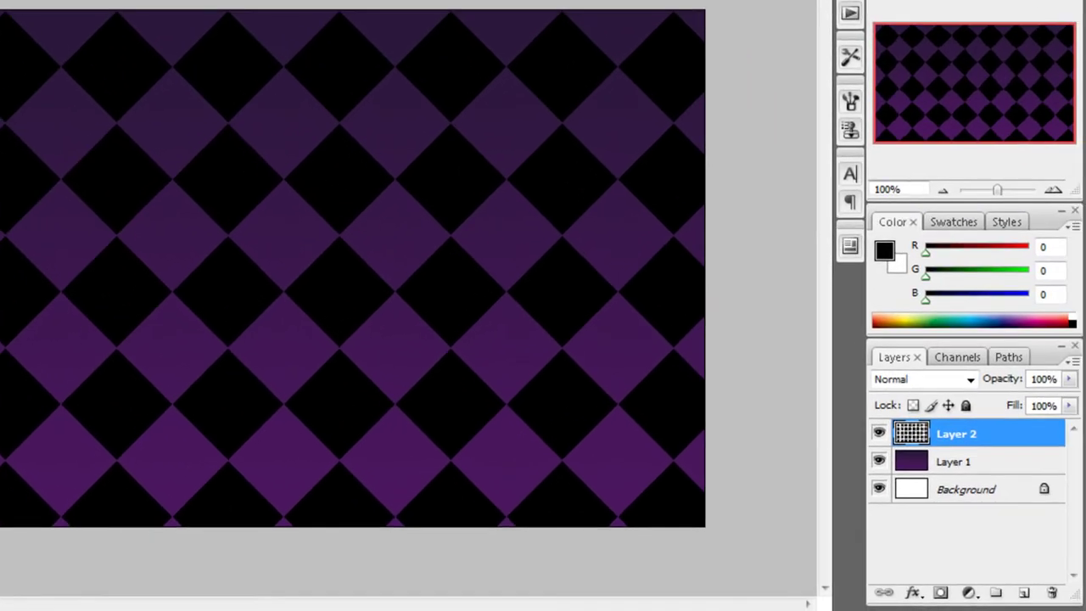
{"action": "left_click_drag", "start_coordinate": [1068, 379], "coordinate": [1046, 402]}
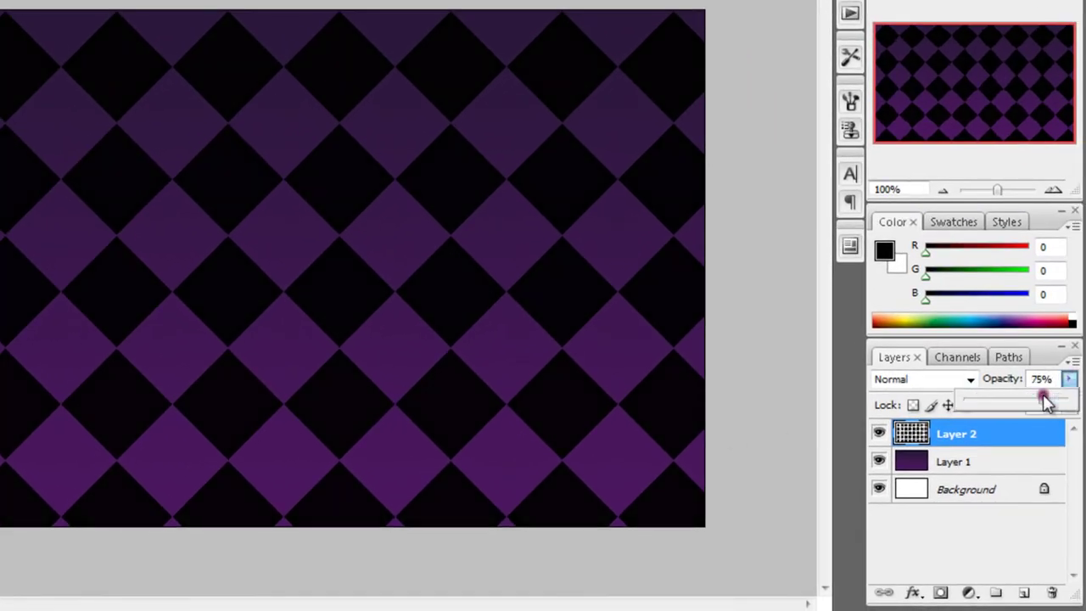
{"action": "left_click", "coordinate": [1024, 438]}
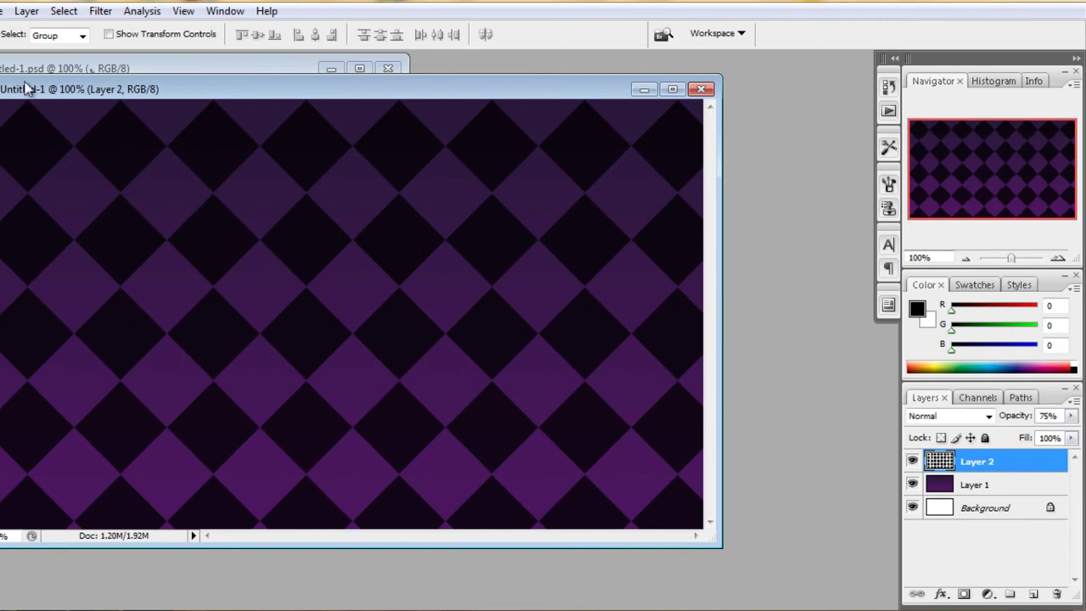
Step: Copy the 9 group from the logo document into the checkerboard document, near the centre
{"action": "left_click", "coordinate": [76, 69]}
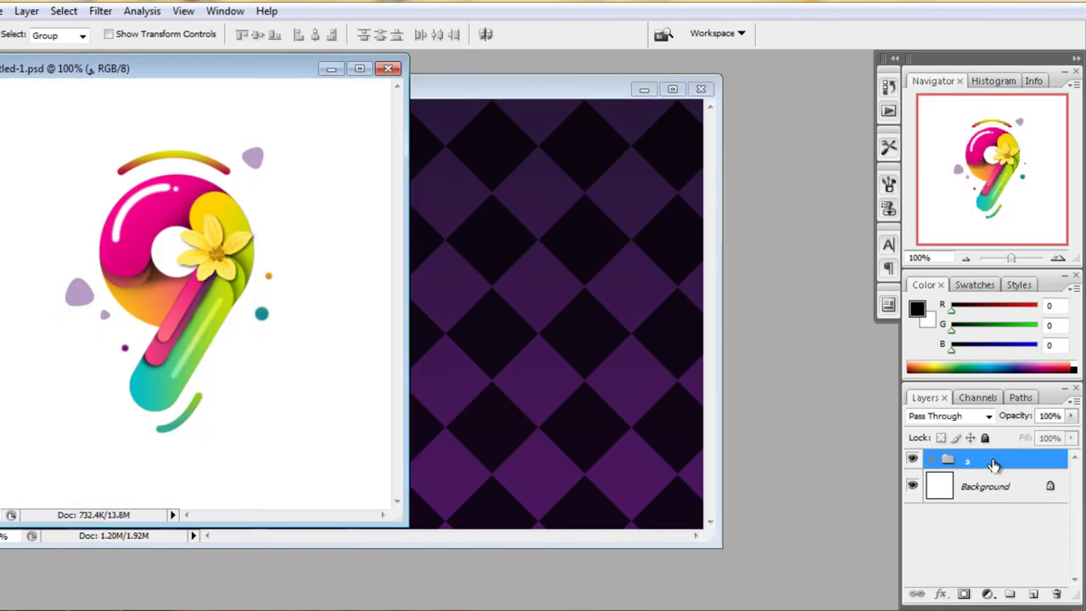
{"action": "left_click_drag", "start_coordinate": [993, 462], "coordinate": [587, 322]}
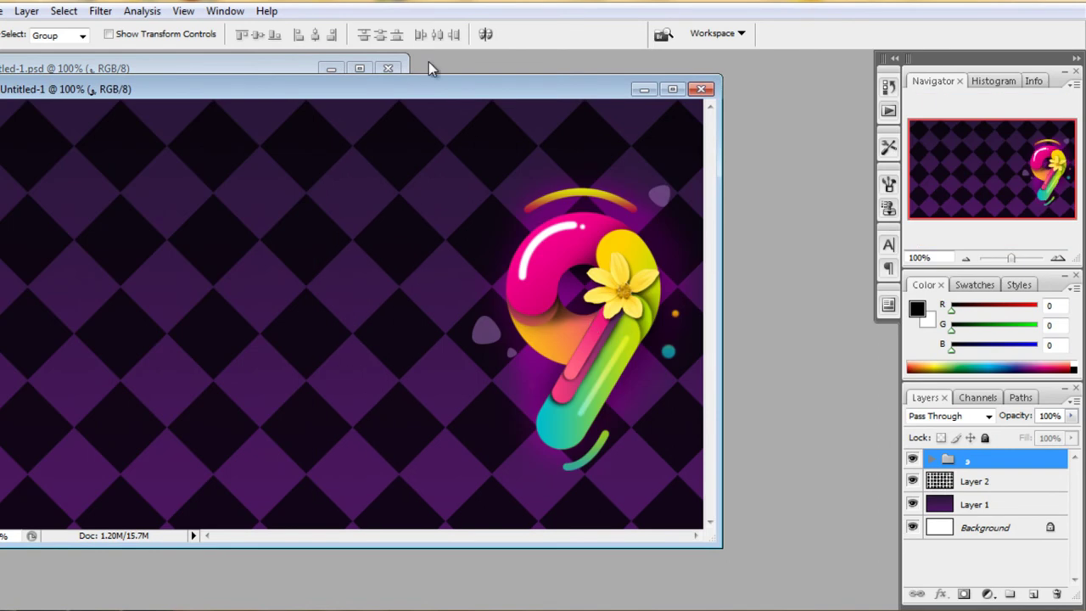
{"action": "double_click", "coordinate": [430, 95]}
{"action": "left_click_drag", "start_coordinate": [672, 303], "coordinate": [462, 297]}
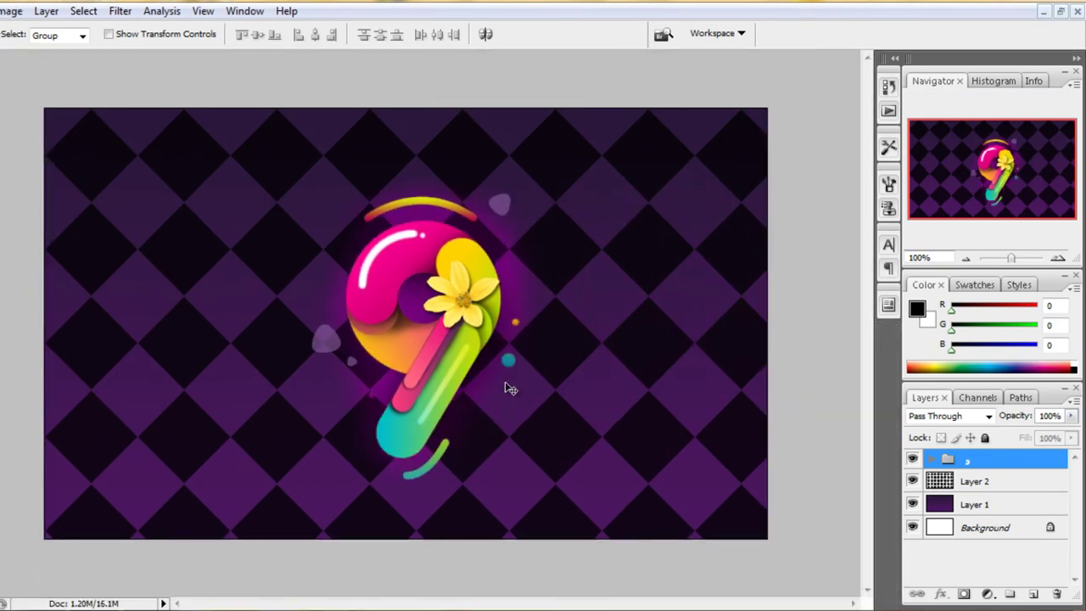
{"action": "key", "text": "m"}
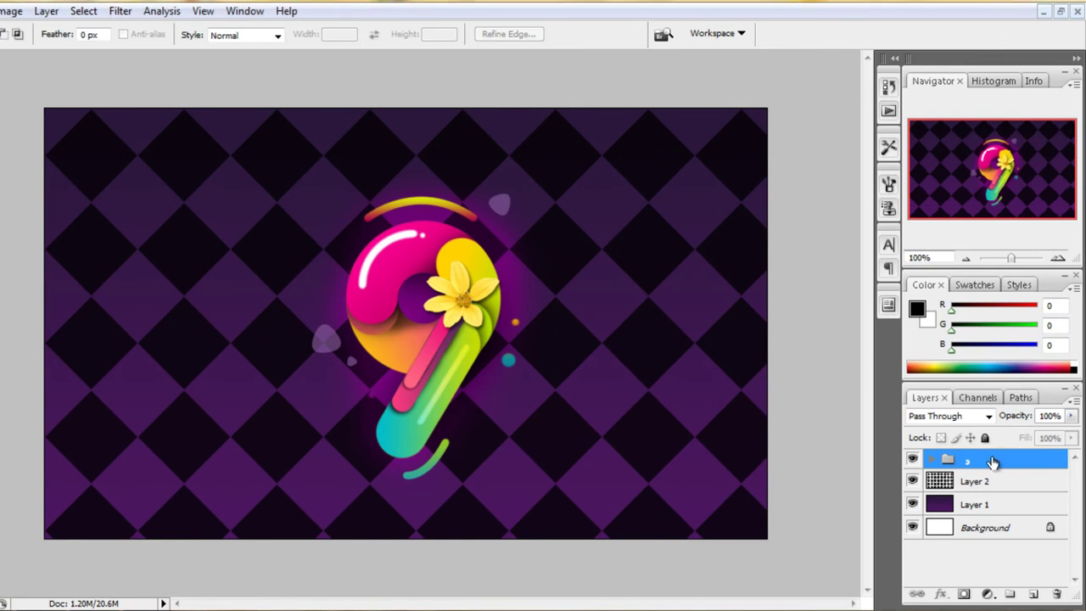
Step: Scale the 9 group to 75%, nudge it slightly left, and add a new empty layer
{"action": "key", "text": "ctrl+t"}
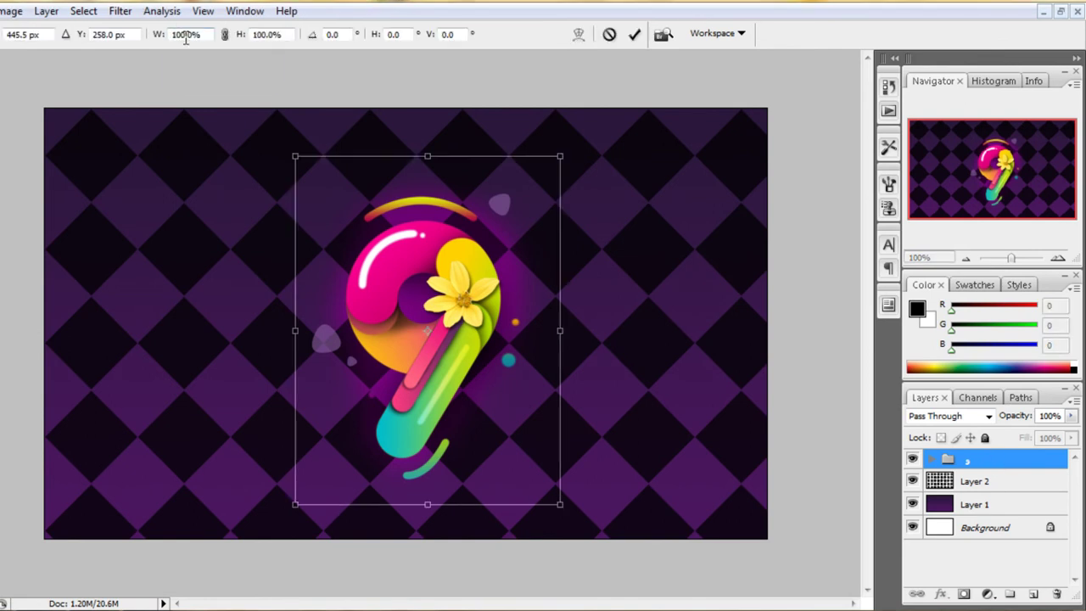
{"action": "left_click", "coordinate": [192, 35]}
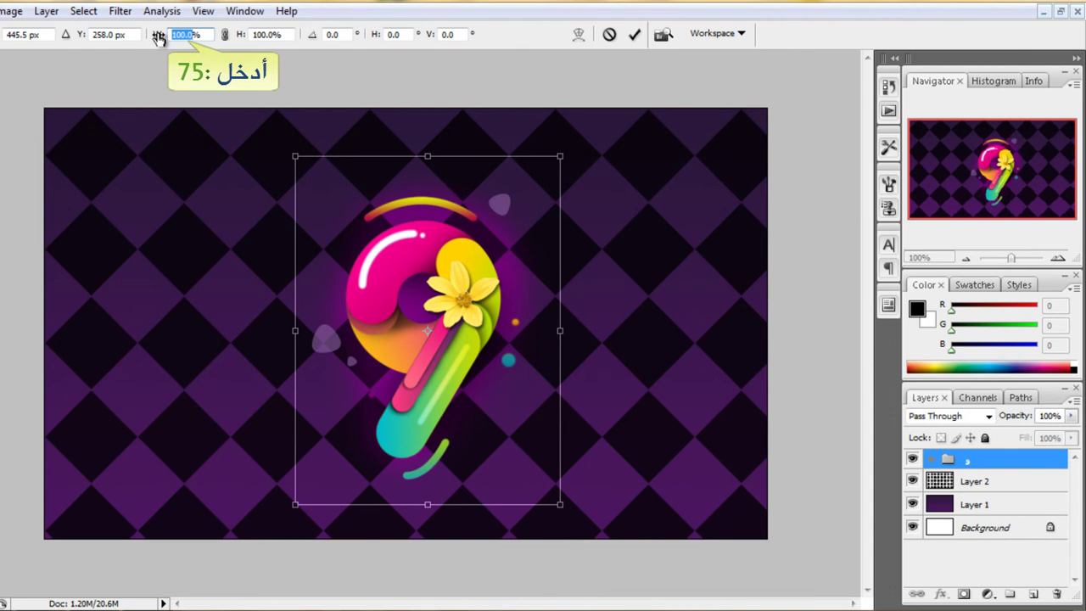
{"action": "type", "text": "75"}
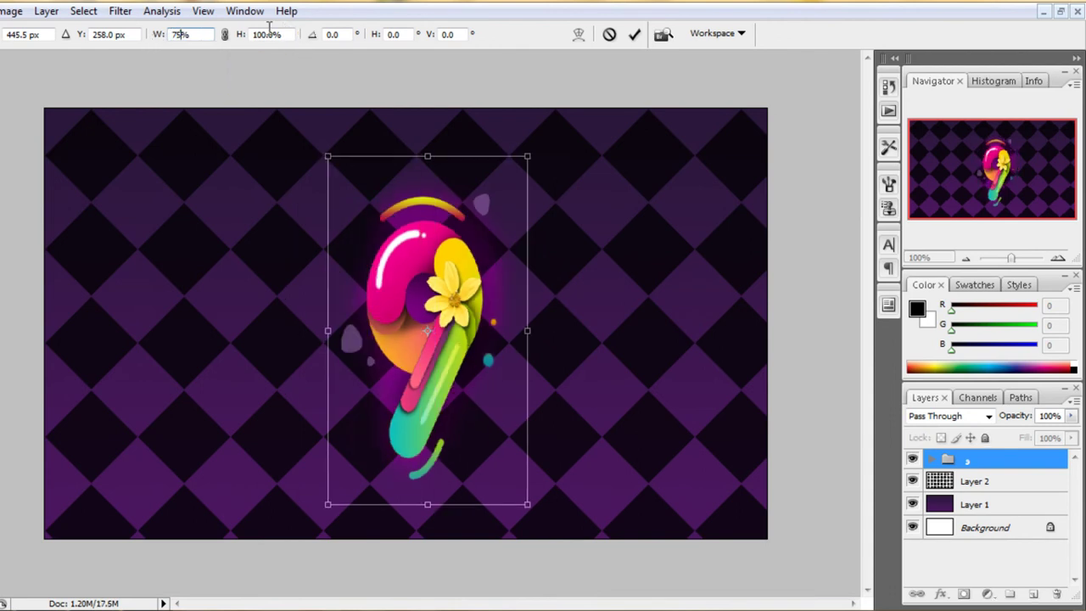
{"action": "left_click", "coordinate": [270, 35]}
{"action": "type", "text": "75"}
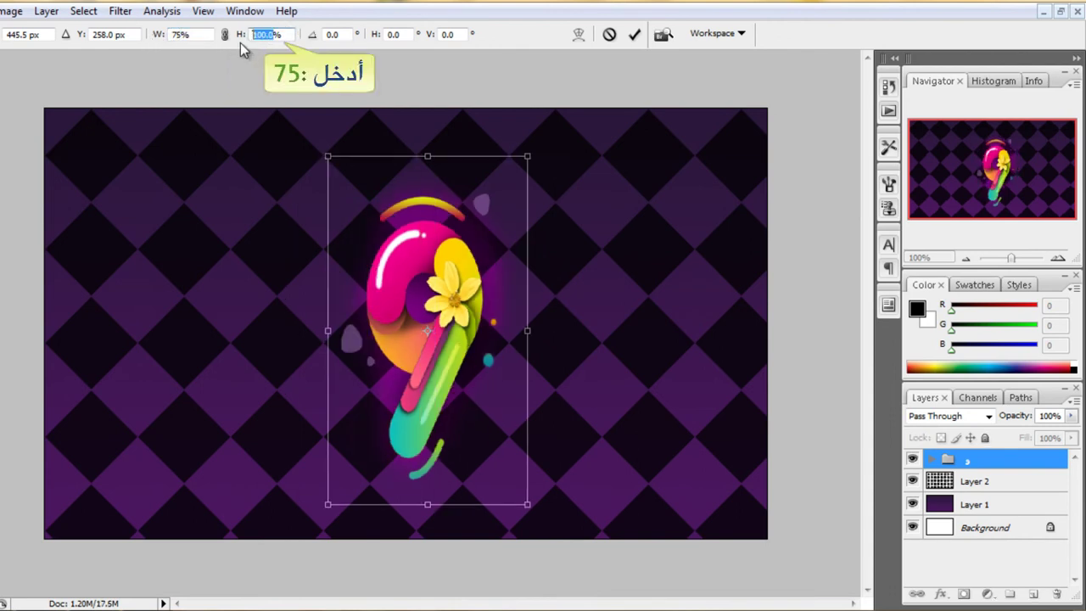
{"action": "key", "text": "Return"}
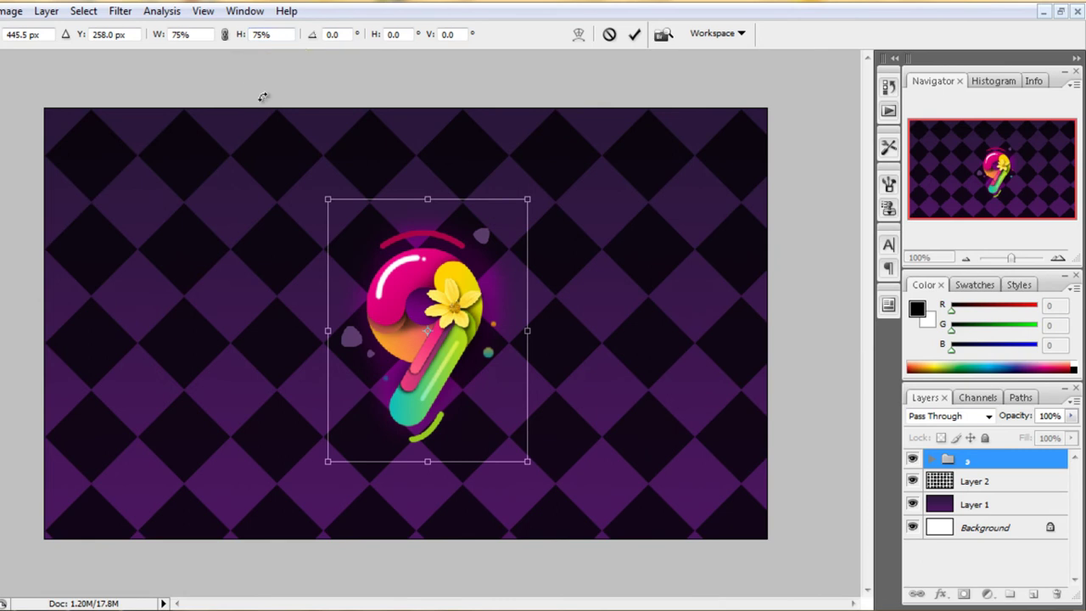
{"action": "key", "text": "Return"}
{"action": "left_click_drag", "start_coordinate": [421, 333], "coordinate": [401, 332]}
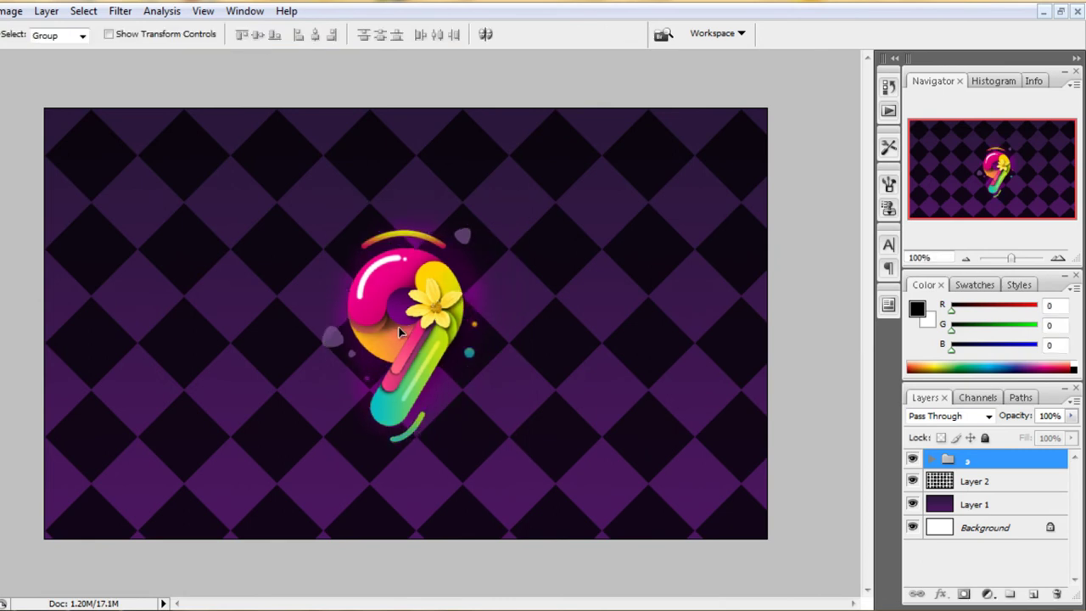
{"action": "left_click", "coordinate": [1033, 594]}
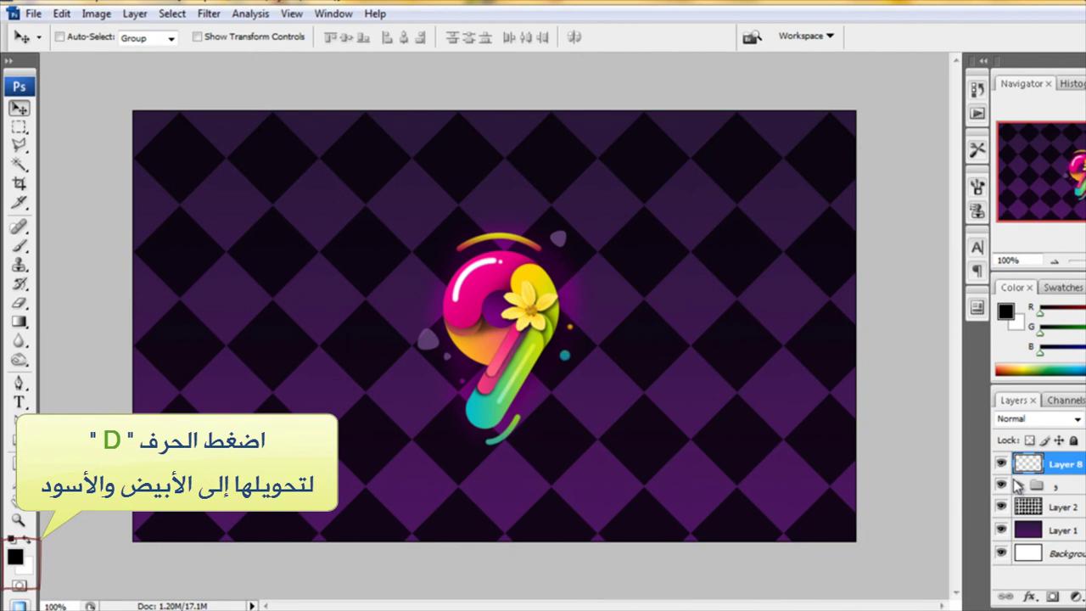
Step: Render Clouds on Layer 8, then Add Noise at 25%, Uniform, Monochromatic
{"action": "left_click", "coordinate": [212, 15]}
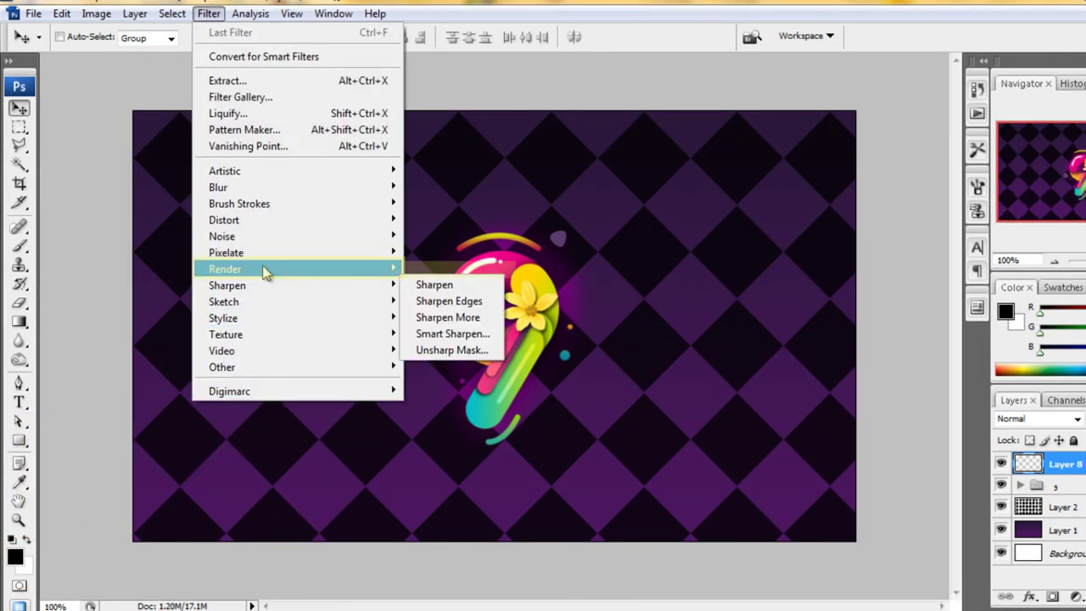
{"action": "mouse_move", "coordinate": [225, 269]}
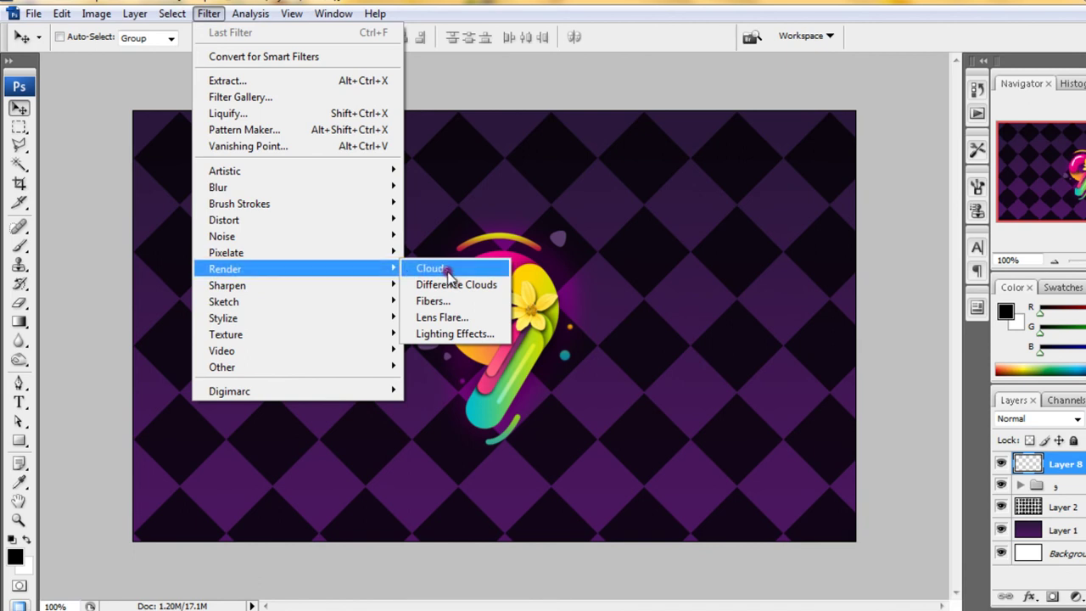
{"action": "left_click", "coordinate": [450, 271]}
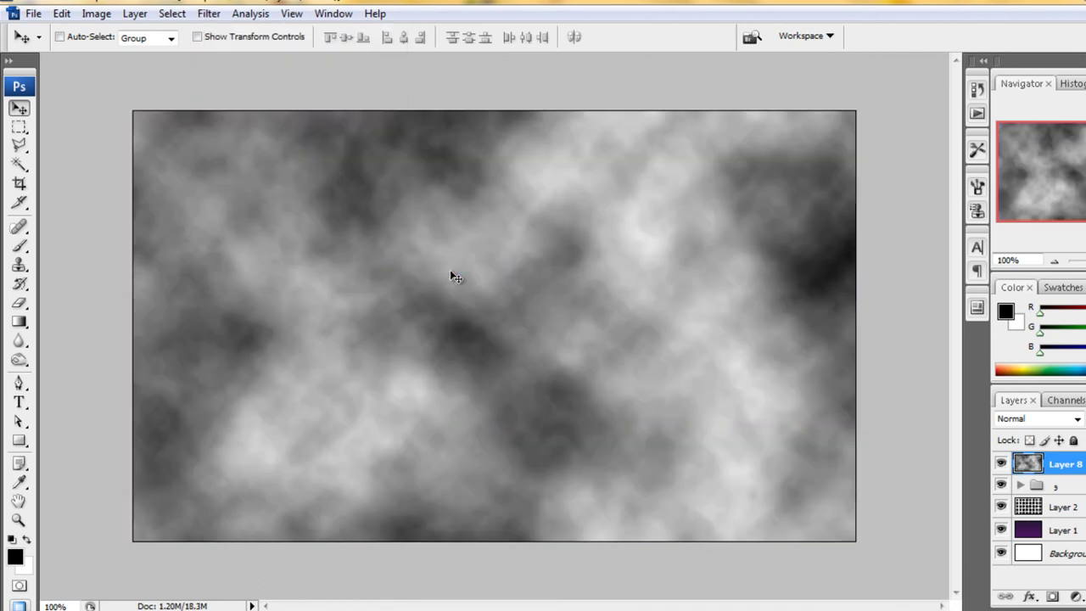
{"action": "left_click", "coordinate": [209, 14]}
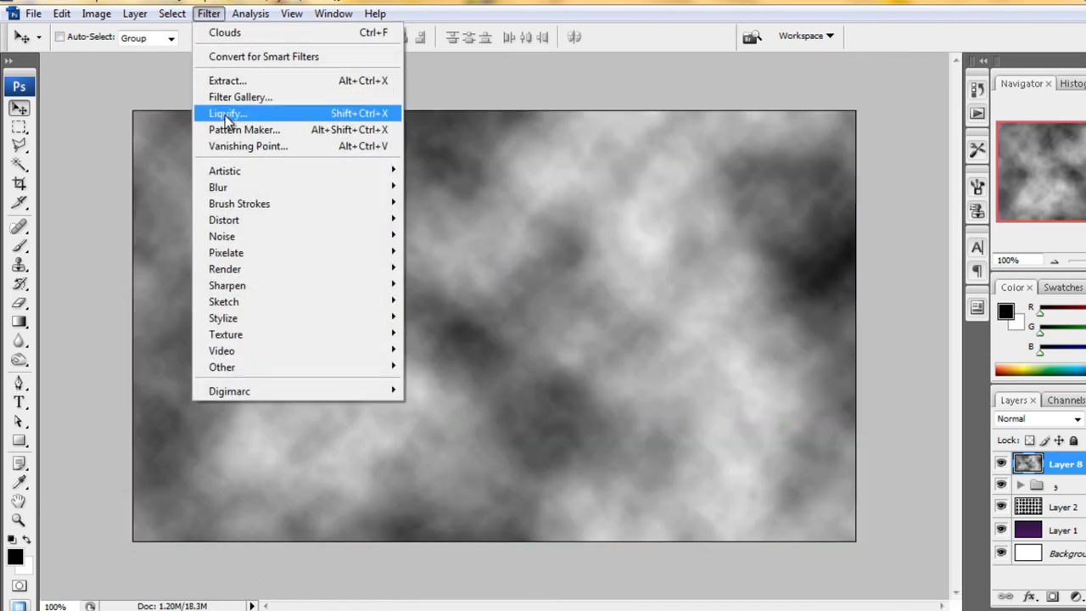
{"action": "mouse_move", "coordinate": [222, 236]}
{"action": "left_click", "coordinate": [421, 235]}
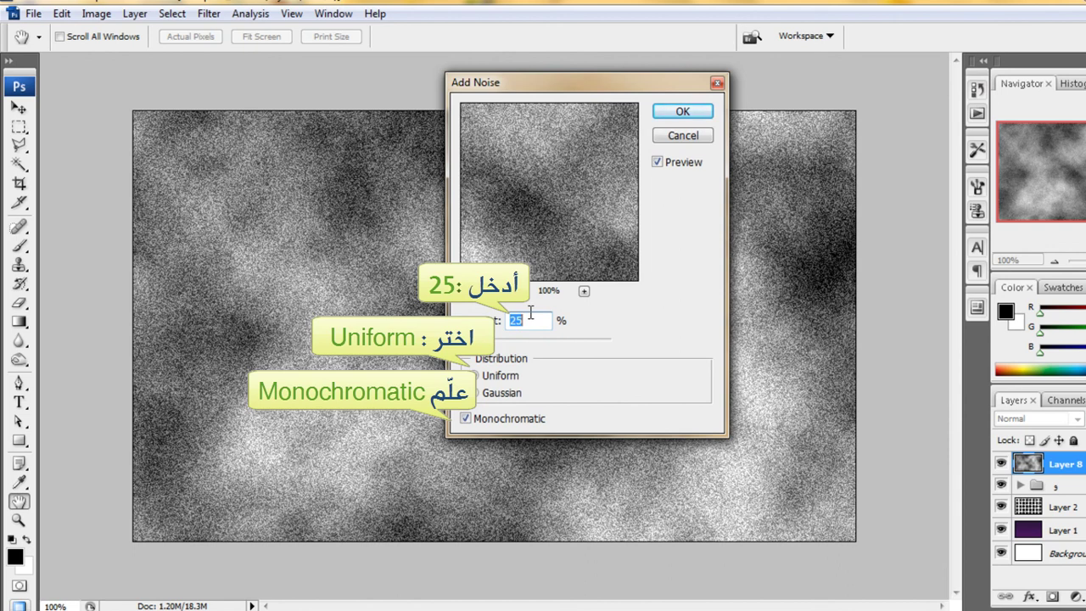
{"action": "left_click", "coordinate": [682, 110]}
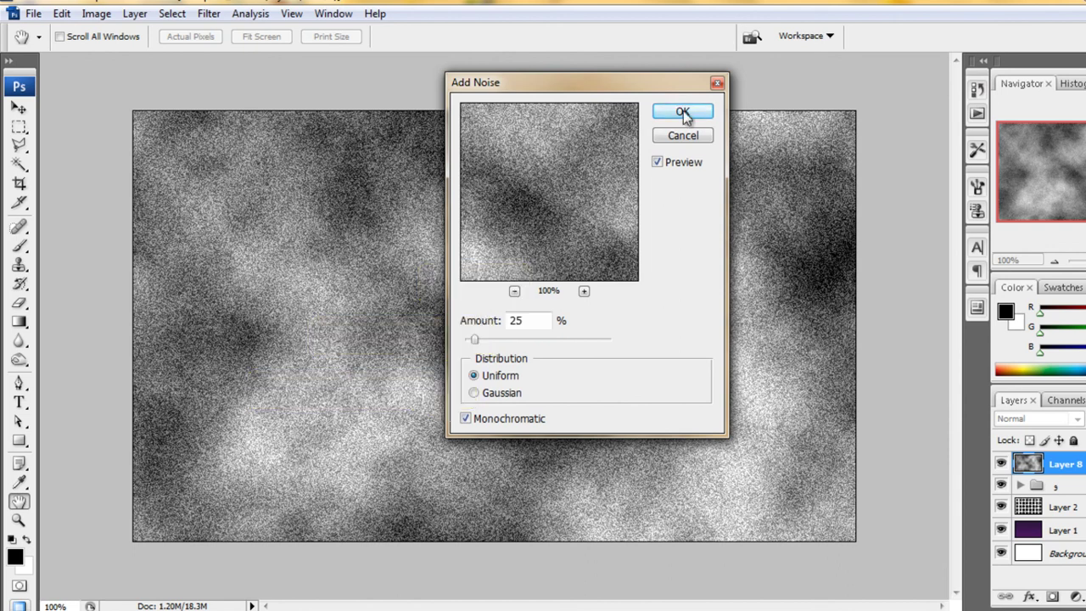
Step: Apply a Gaussian Blur with a 0.5-pixel radius to the noisy clouds on Layer 8
{"action": "key", "text": "v"}
{"action": "left_click", "coordinate": [209, 15]}
{"action": "mouse_move", "coordinate": [218, 187]}
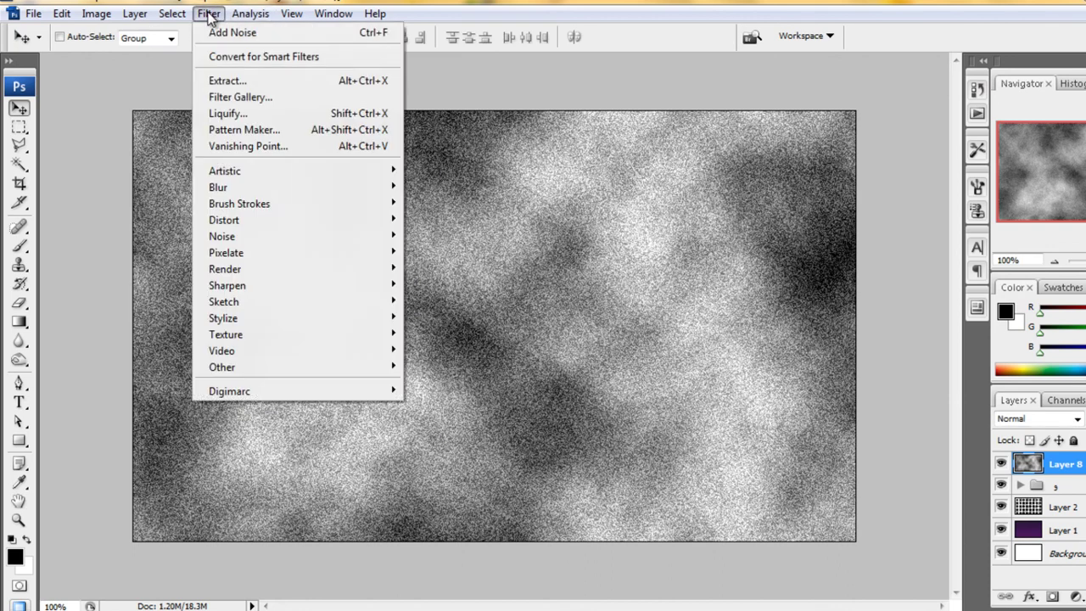
{"action": "left_click", "coordinate": [437, 252]}
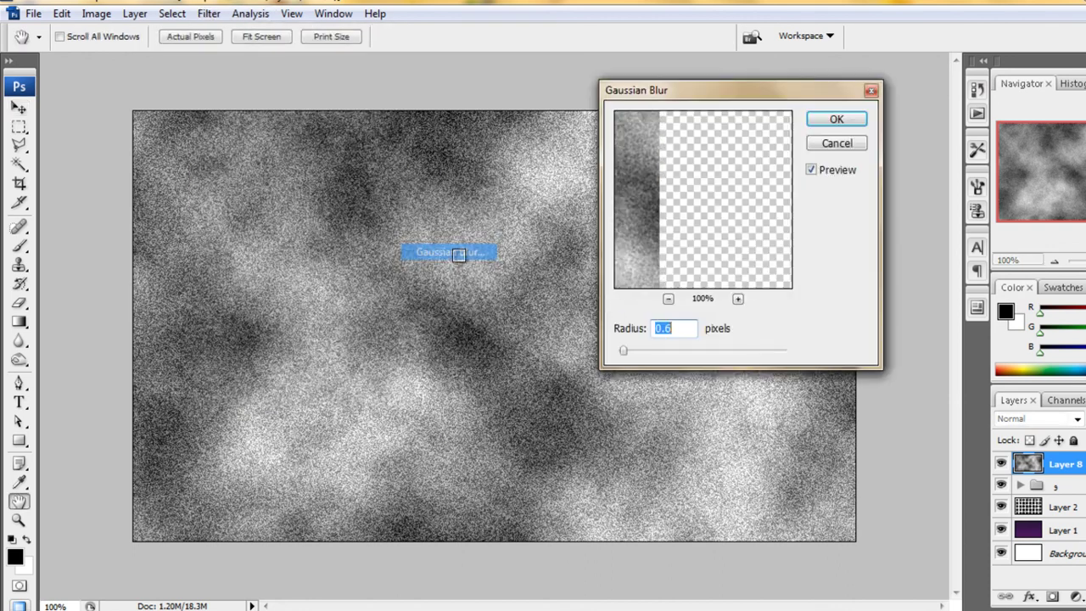
{"action": "left_click", "coordinate": [667, 332]}
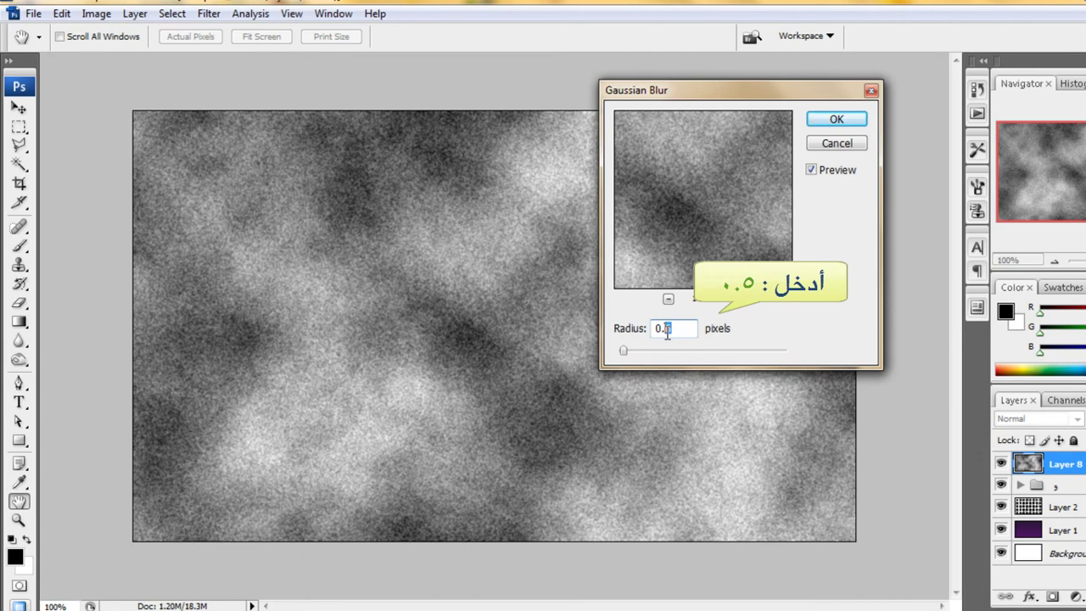
{"action": "type", "text": "5"}
{"action": "left_click", "coordinate": [852, 120]}
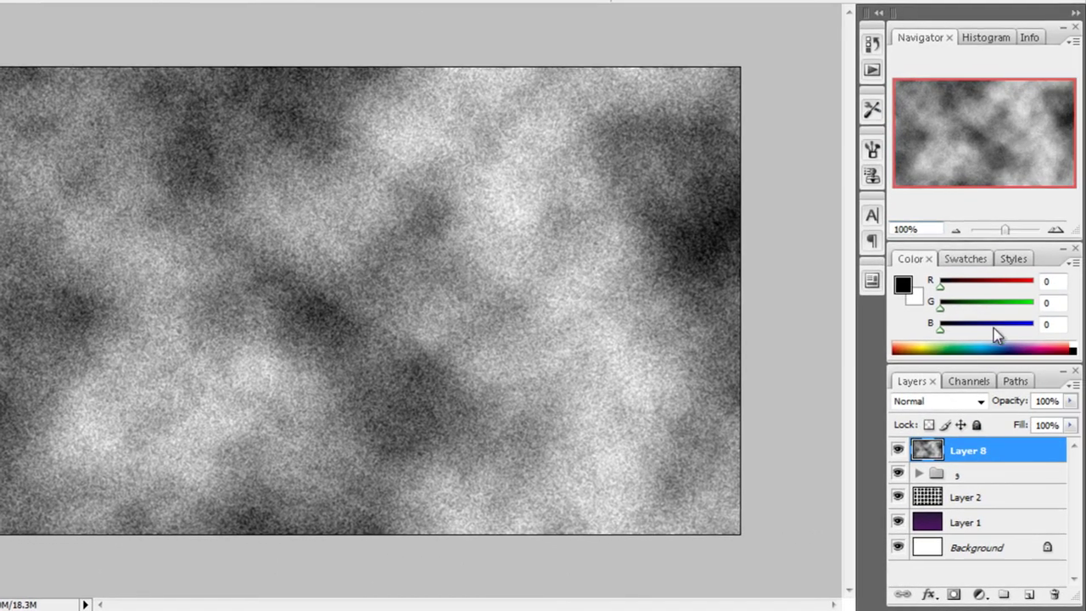
Step: Set Layer 8 to Color Burn at 24% opacity and move the 9 artwork right
{"action": "left_click", "coordinate": [983, 411]}
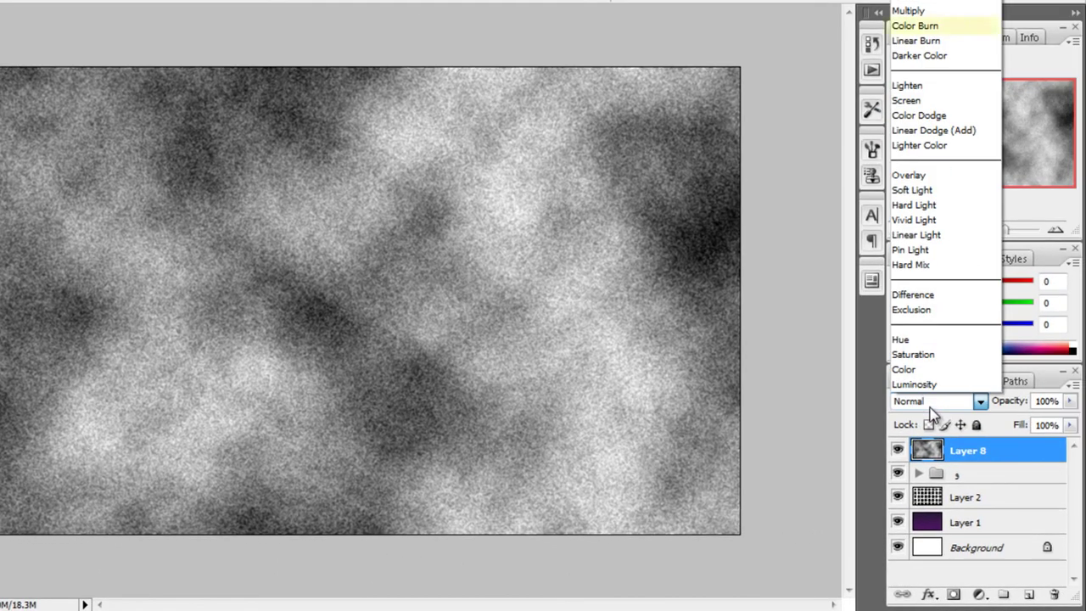
{"action": "left_click", "coordinate": [938, 27]}
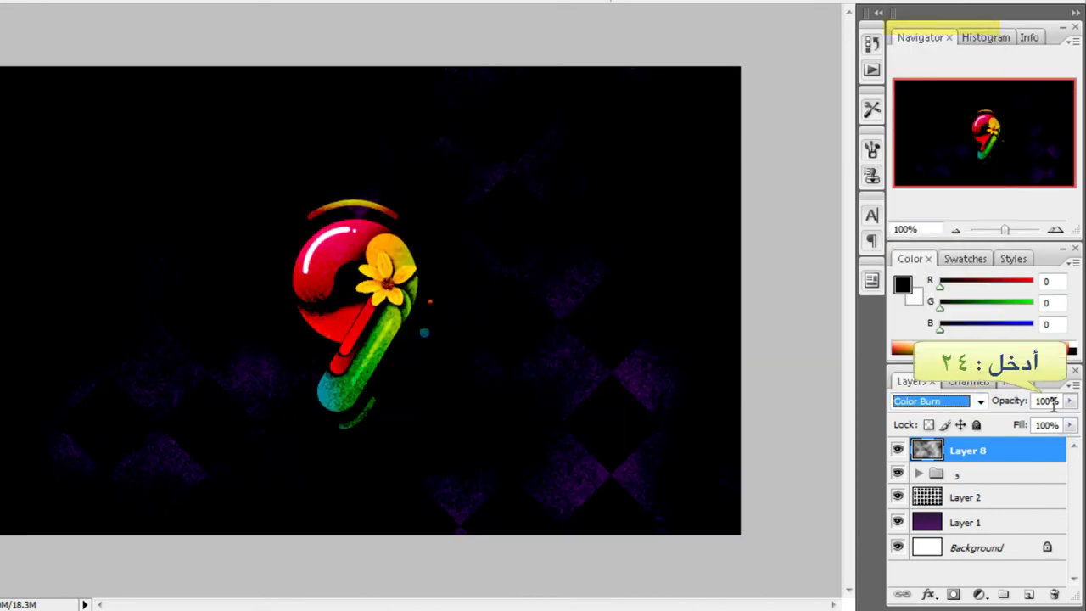
{"action": "left_click", "coordinate": [1022, 401]}
{"action": "type", "text": "24"}
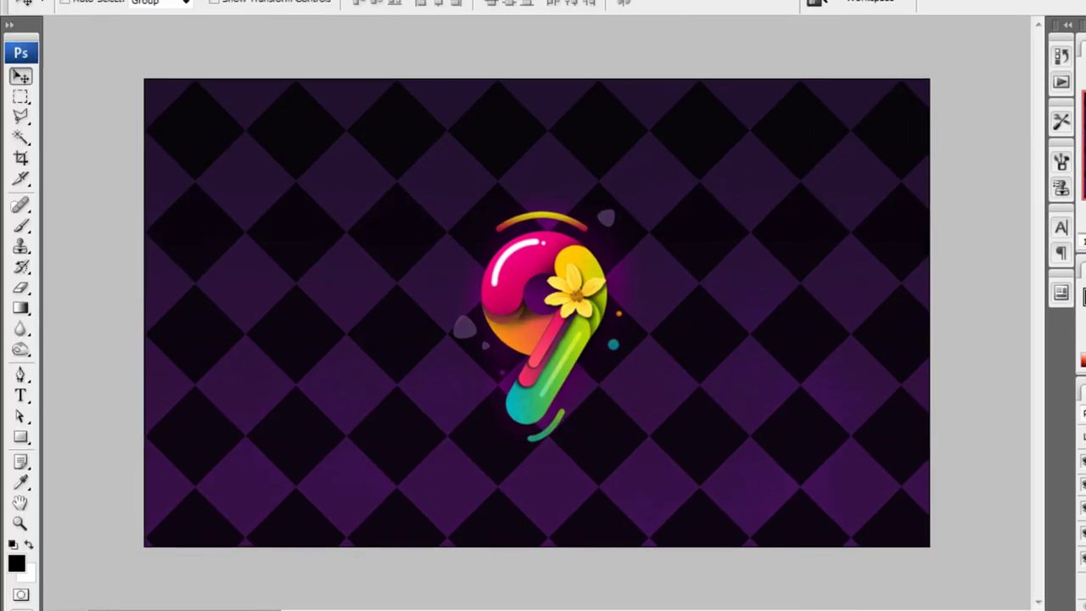
{"action": "mouse_move", "coordinate": [528, 315]}
{"action": "left_mouse_down"}
{"action": "mouse_move", "coordinate": [624, 314]}
{"action": "mouse_move", "coordinate": [632, 336]}
{"action": "left_mouse_up"}
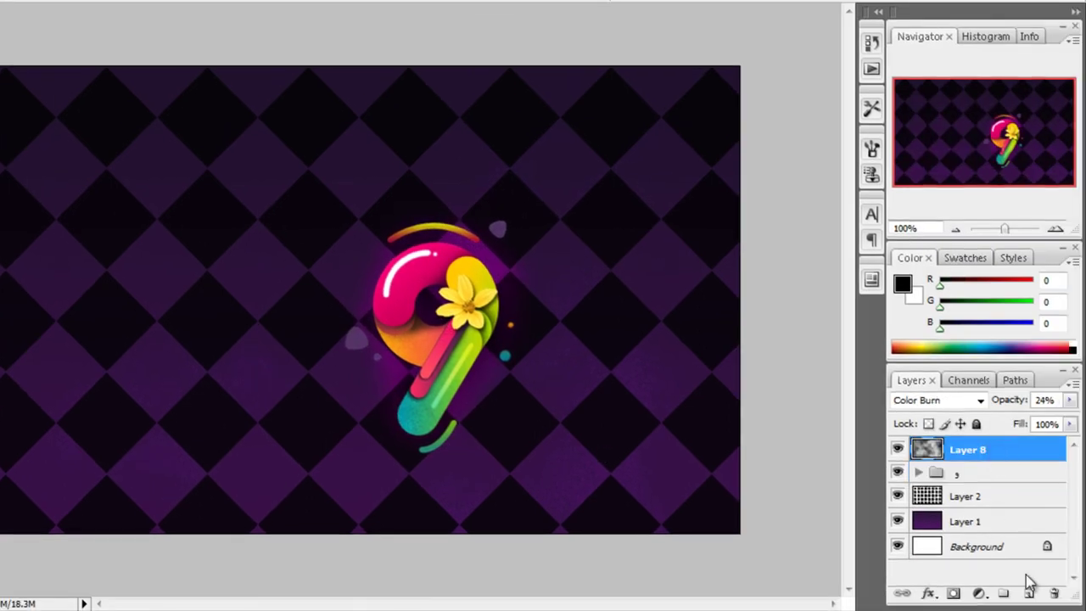
Step: On a new layer, paint black canvas corners with a 319 px brush, Fill 61%
{"action": "left_click", "coordinate": [1028, 591]}
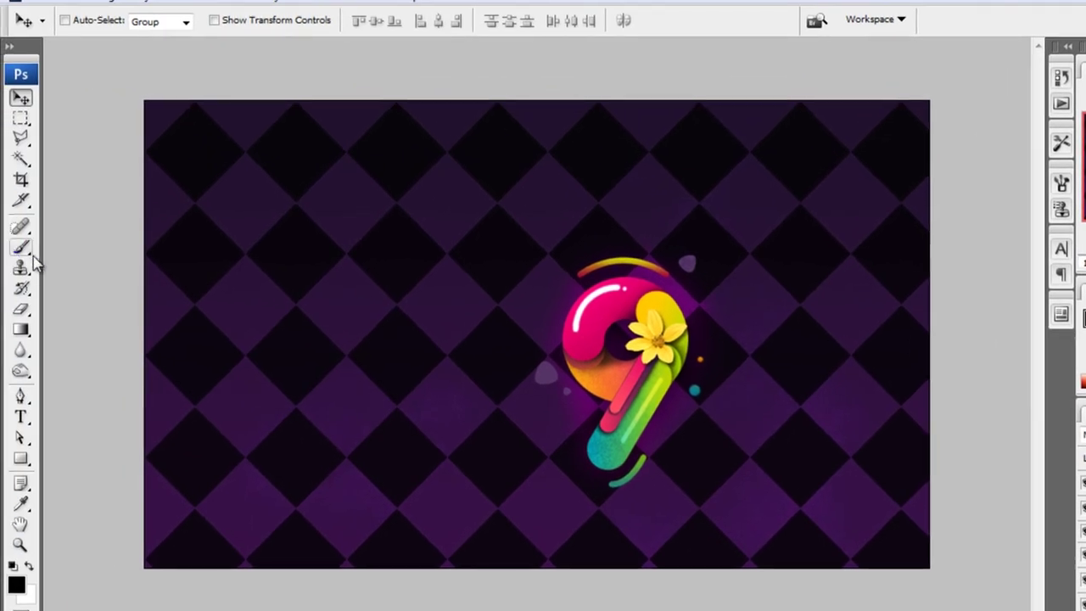
{"action": "left_click", "coordinate": [20, 246]}
{"action": "left_click", "coordinate": [123, 21]}
{"action": "left_click_drag", "start_coordinate": [104, 72], "coordinate": [149, 72]}
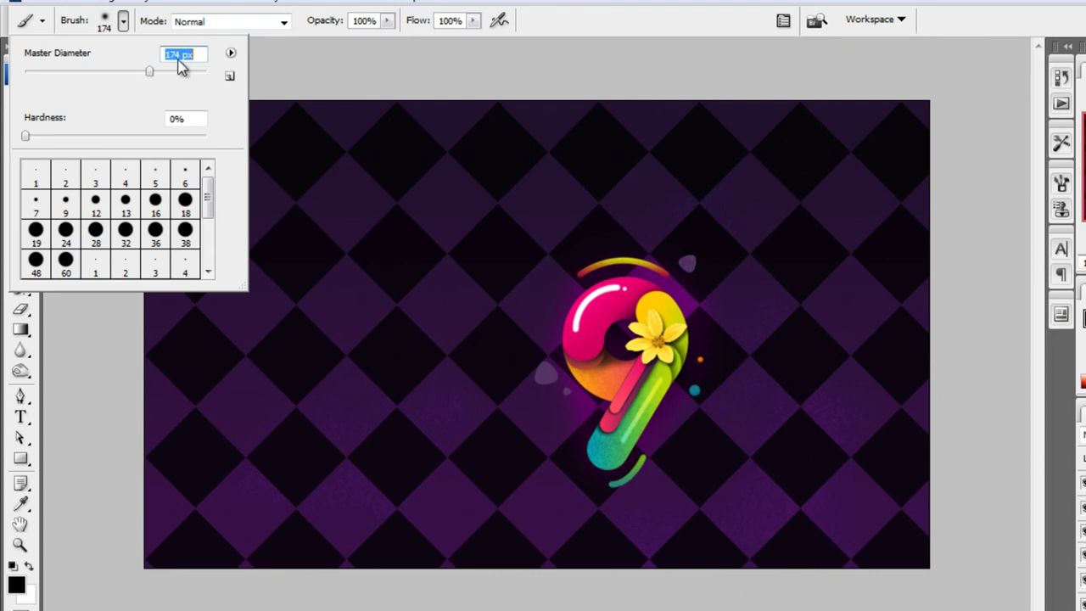
{"action": "type", "text": "319"}
{"action": "key", "text": "Return"}
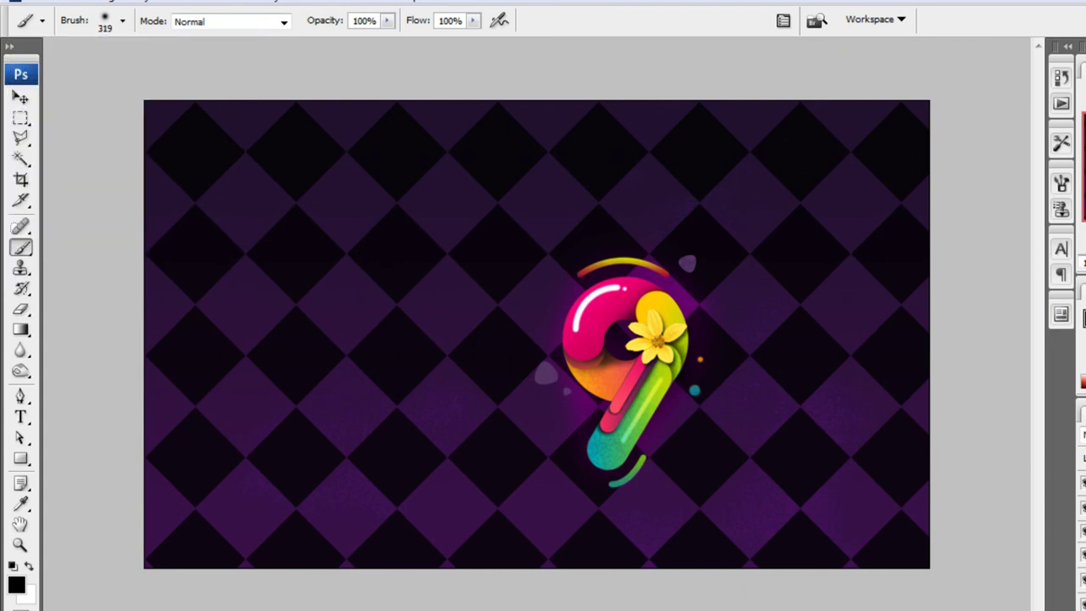
{"action": "mouse_move", "coordinate": [178, 114]}
{"action": "left_mouse_down"}
{"action": "mouse_move", "coordinate": [118, 236]}
{"action": "mouse_move", "coordinate": [285, 610]}
{"action": "mouse_move", "coordinate": [502, 609]}
{"action": "mouse_move", "coordinate": [434, 594]}
{"action": "mouse_move", "coordinate": [799, 601]}
{"action": "mouse_move", "coordinate": [902, 473]}
{"action": "mouse_move", "coordinate": [800, 543]}
{"action": "mouse_move", "coordinate": [939, 238]}
{"action": "mouse_move", "coordinate": [904, 392]}
{"action": "mouse_move", "coordinate": [868, 155]}
{"action": "mouse_move", "coordinate": [565, 85]}
{"action": "mouse_move", "coordinate": [372, 89]}
{"action": "mouse_move", "coordinate": [376, 97]}
{"action": "left_mouse_up"}
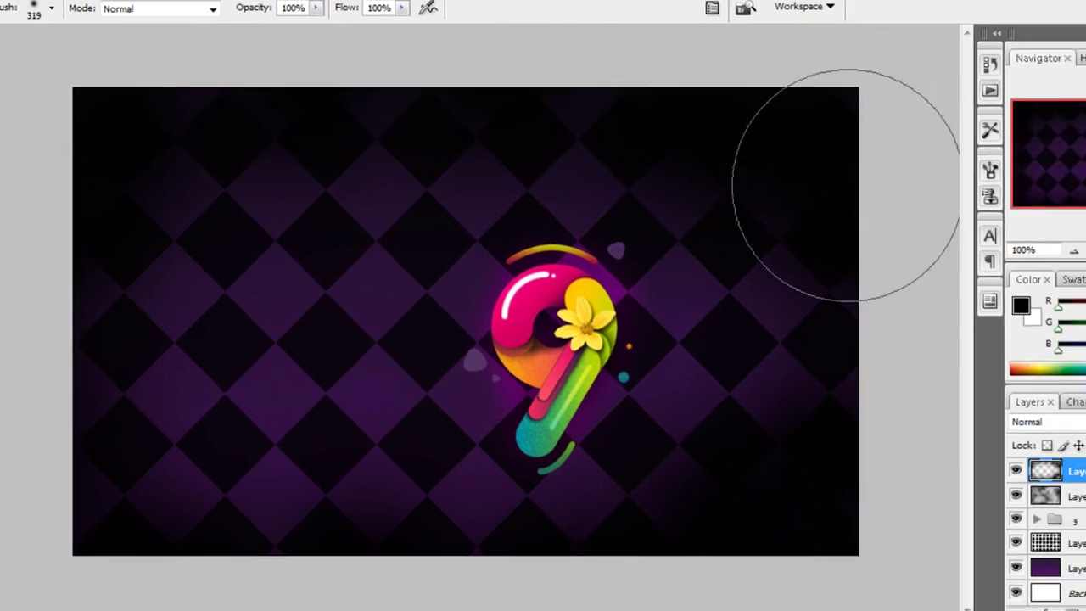
{"action": "left_click", "coordinate": [1069, 423]}
{"action": "left_click_drag", "start_coordinate": [1057, 443], "coordinate": [1034, 447]}
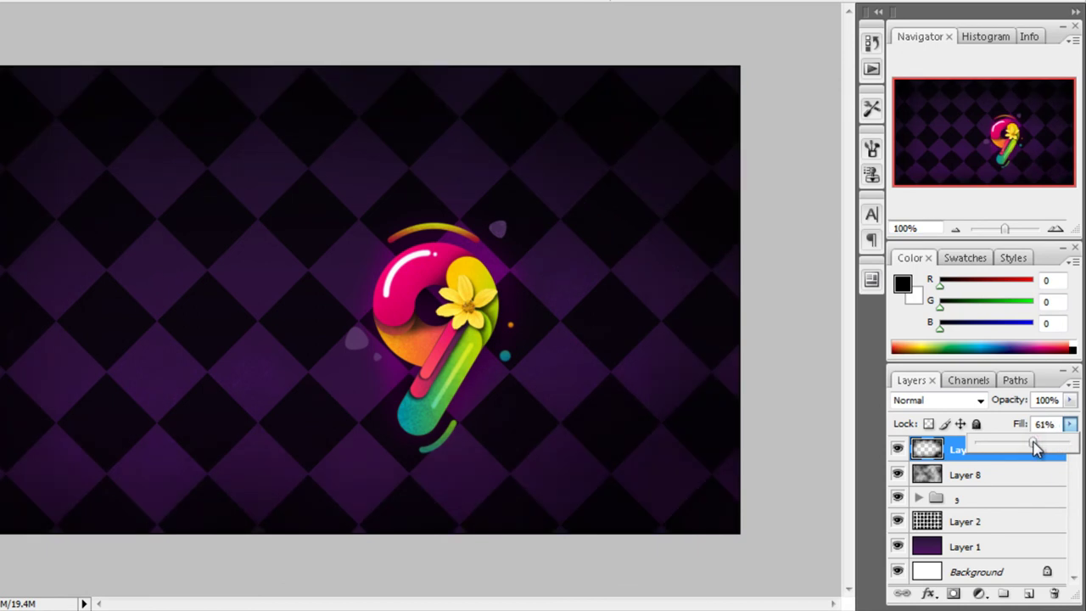
{"action": "left_click", "coordinate": [982, 462]}
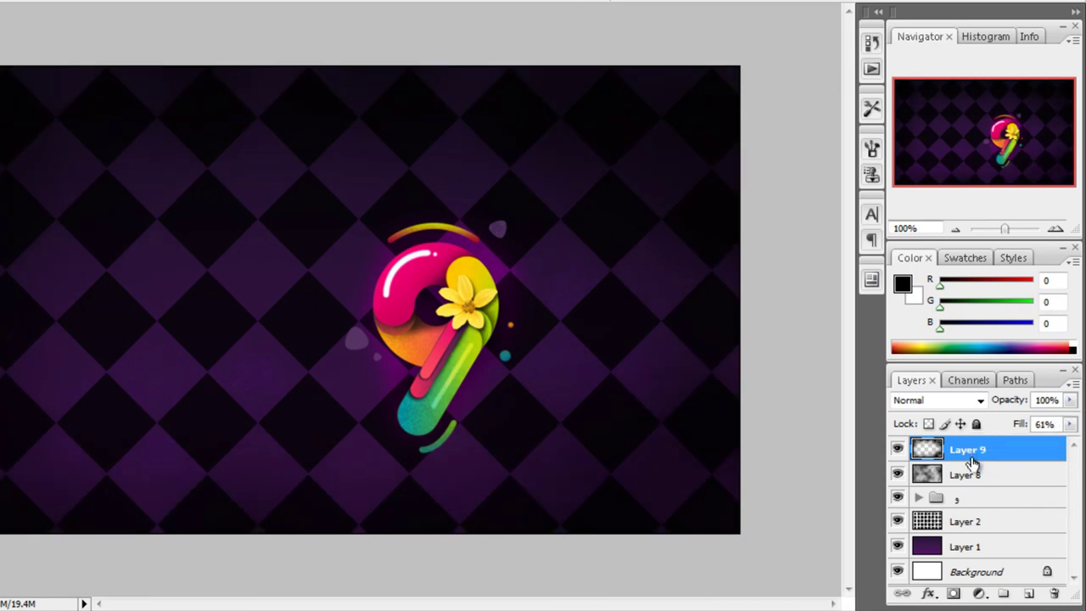
Step: Add a Photo Filter adjustment layer on top, keeping Warming Filter (85) at 25% density
{"action": "left_click", "coordinate": [977, 594]}
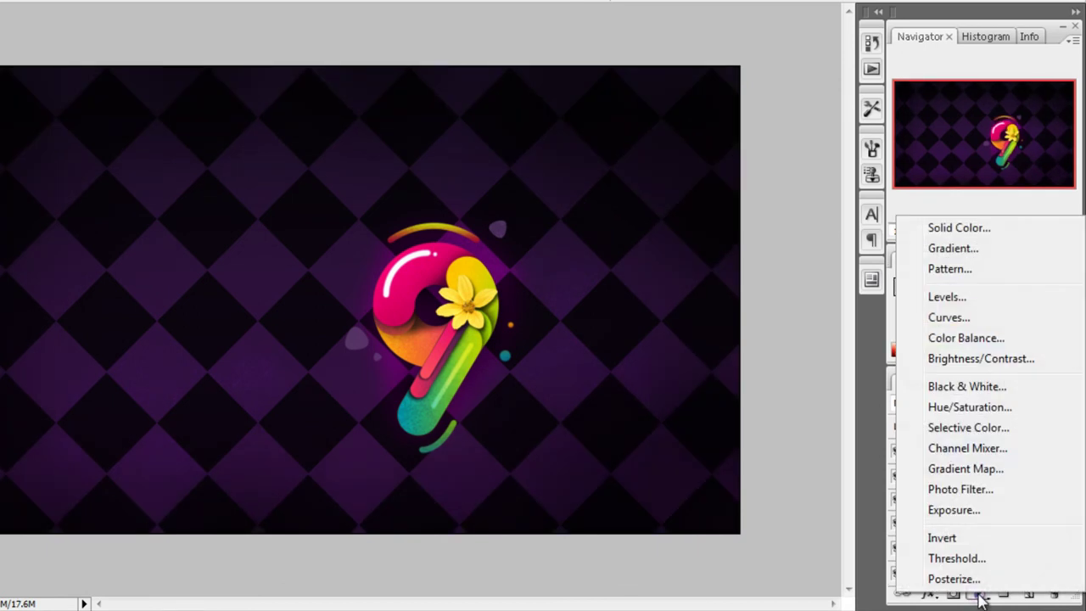
{"action": "left_click", "coordinate": [963, 489]}
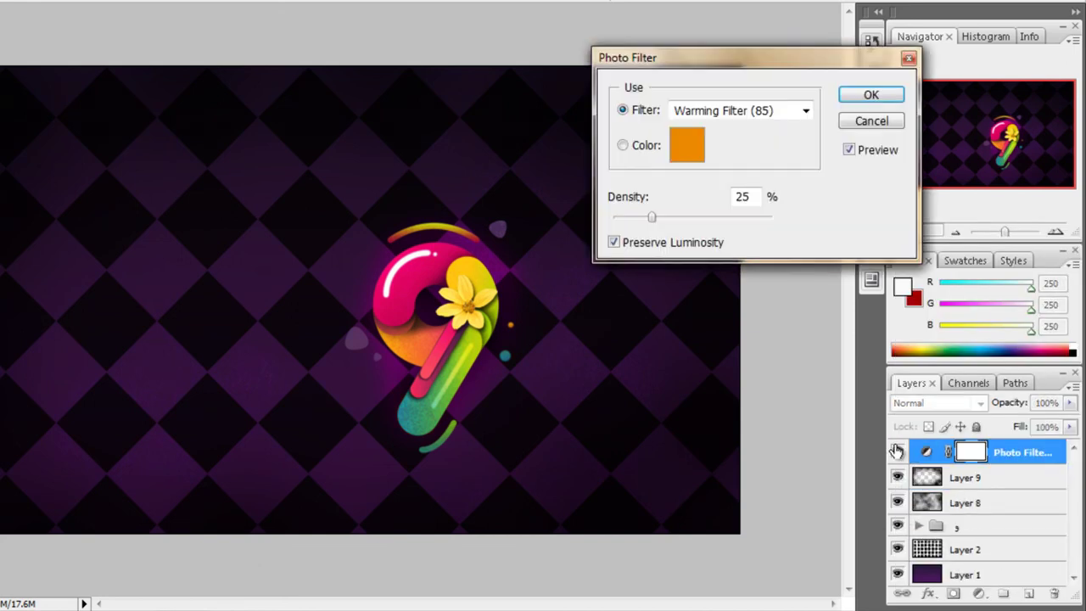
{"action": "left_click", "coordinate": [853, 103]}
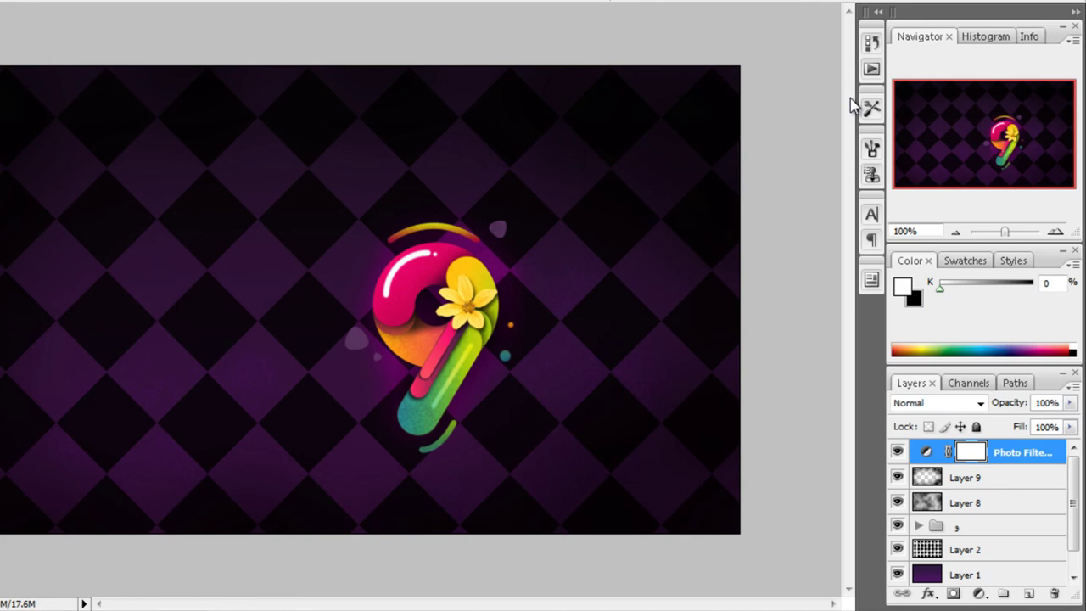